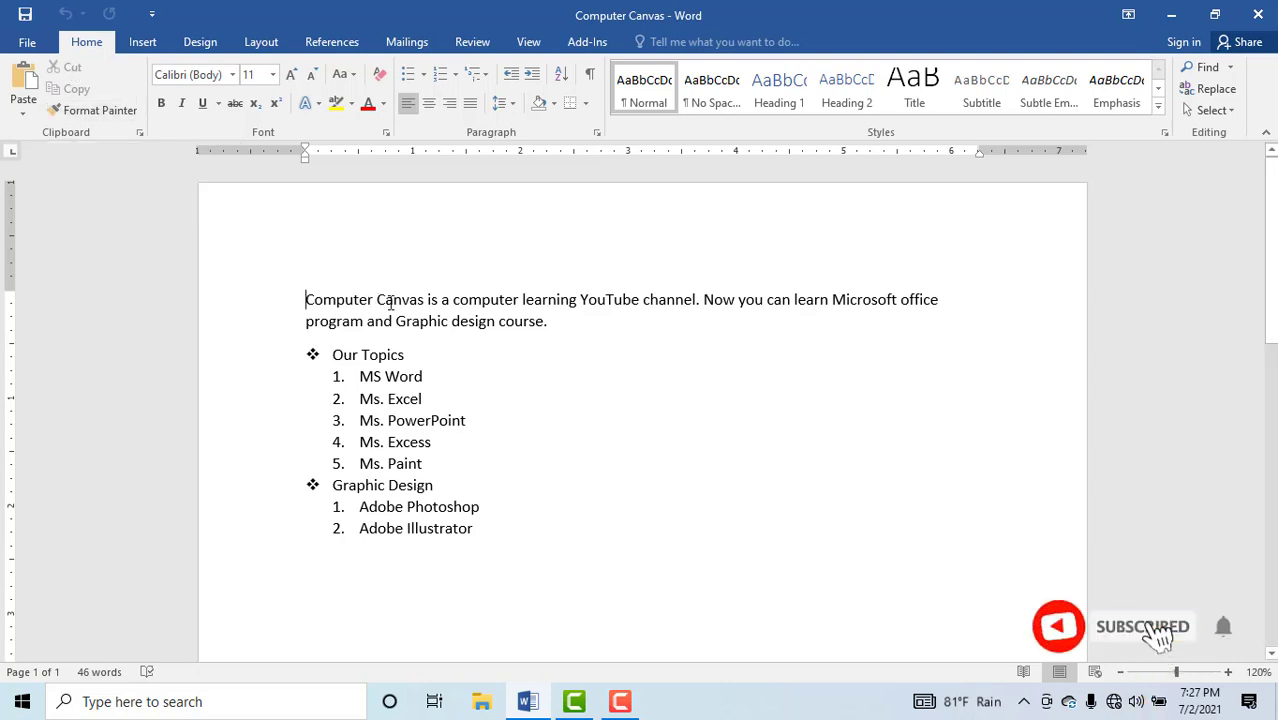
Step: Cut the word "computer" before "learning" in the first sentence and paste it at the end of the introductory paragraph
left_click_drag(379, 300, 425, 300)
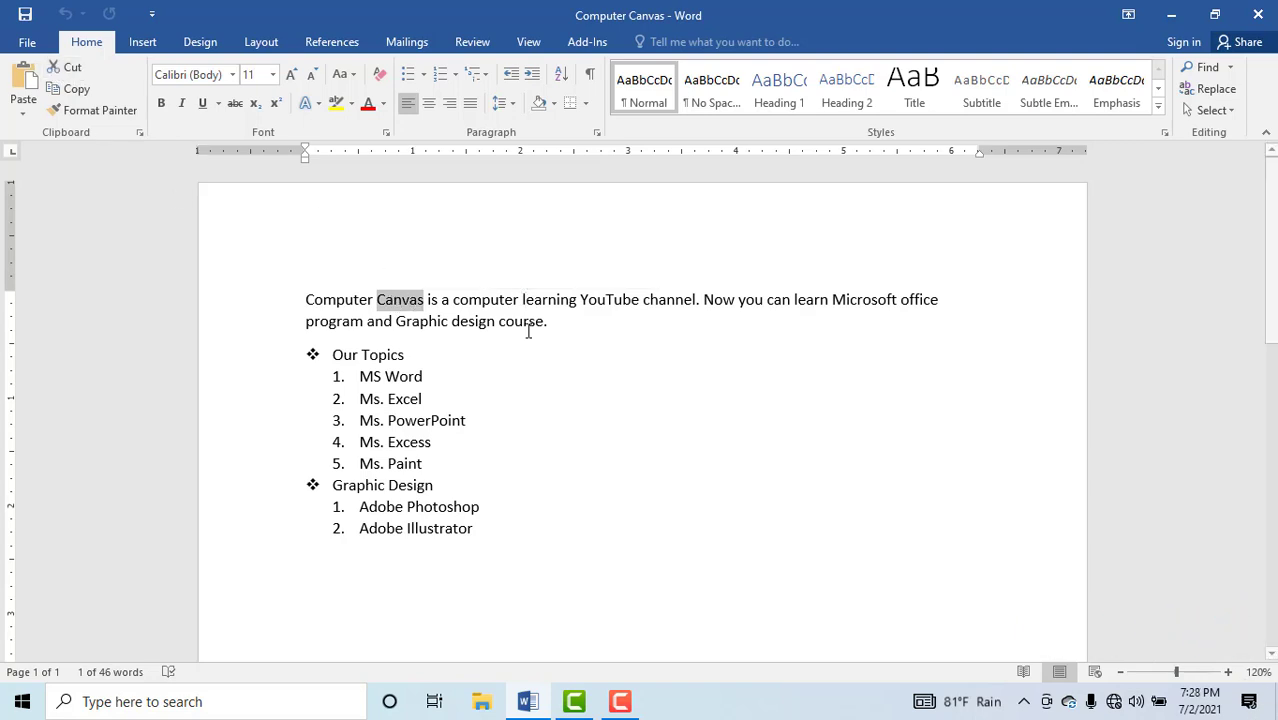
left_click(404, 305)
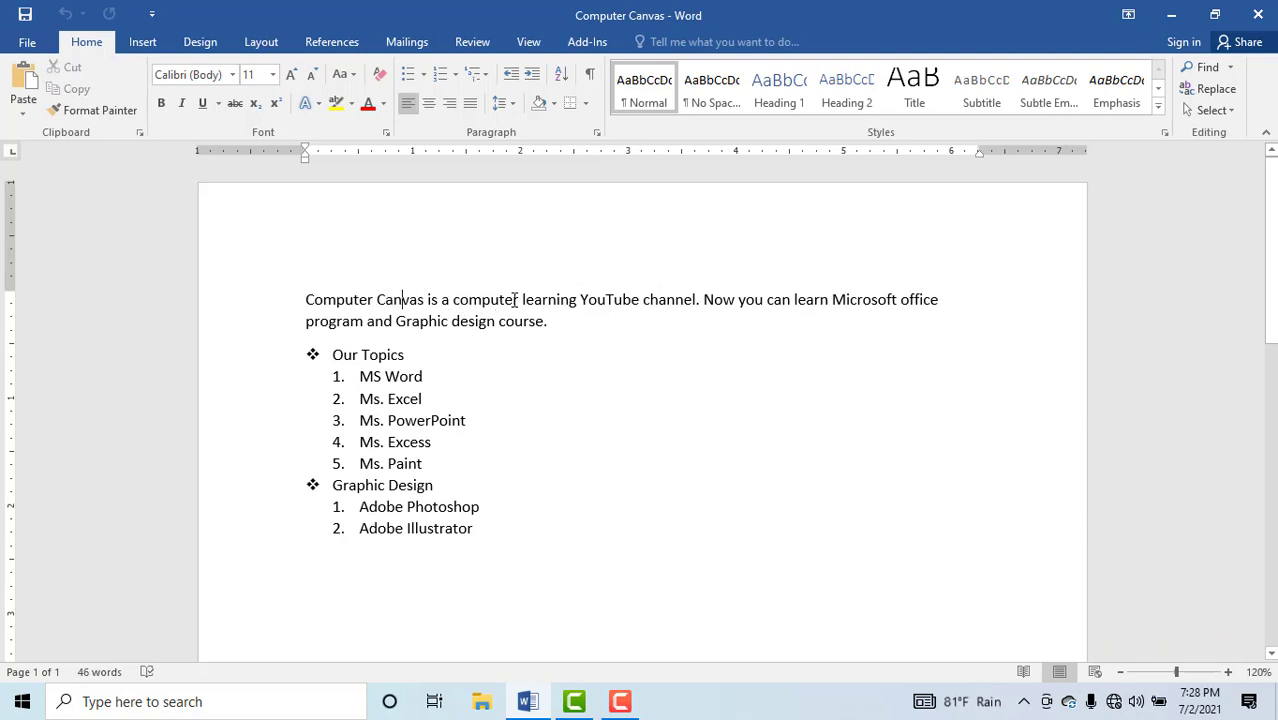
left_click_drag(516, 300, 456, 309)
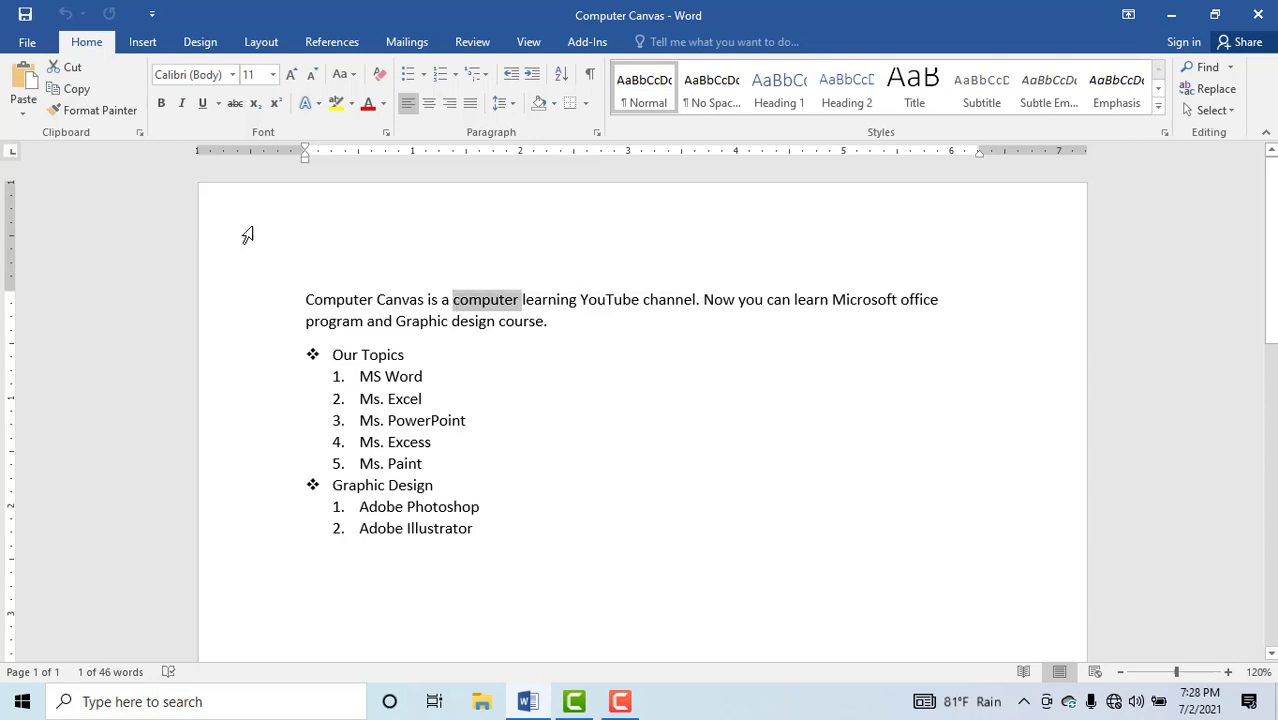
left_click(71, 68)
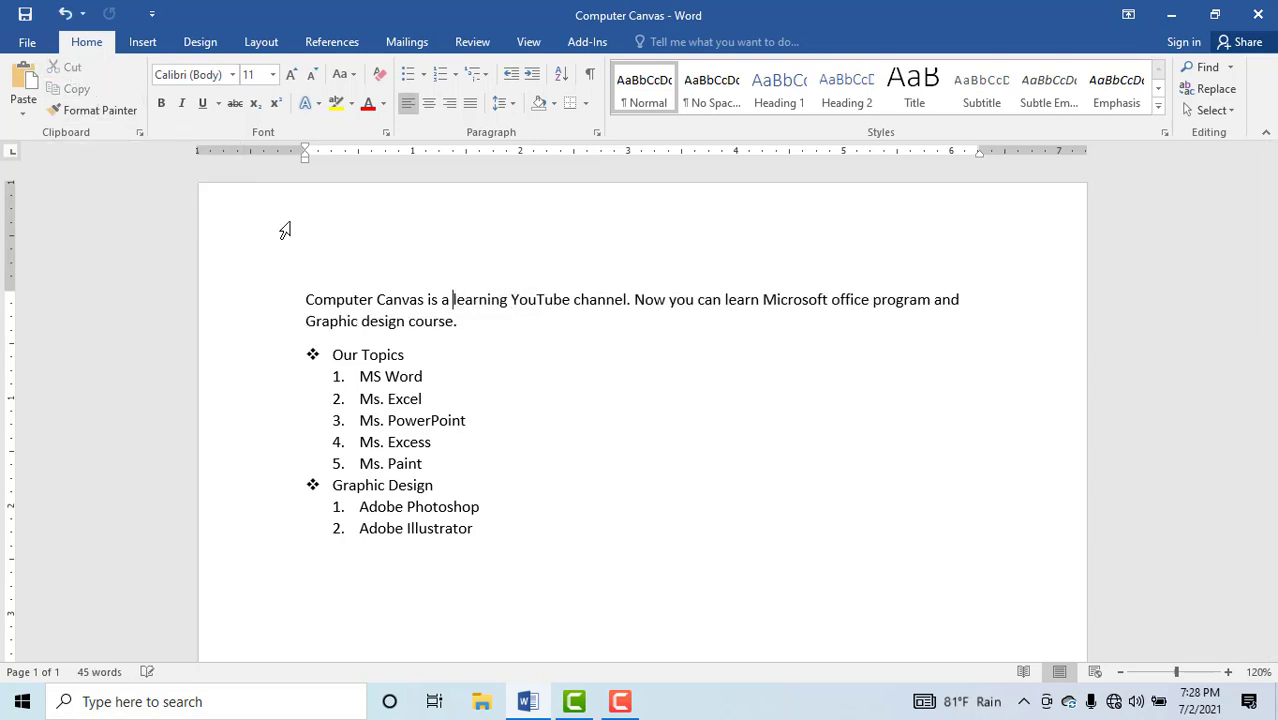
left_click(471, 321)
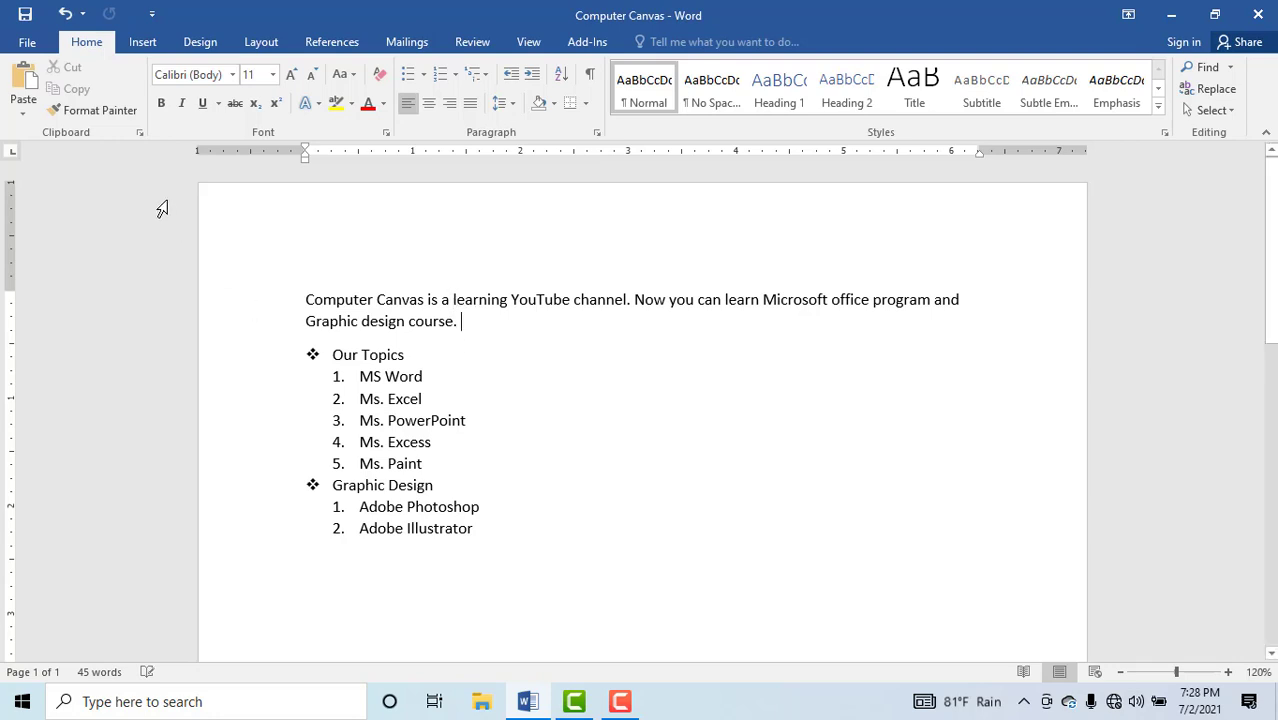
left_click(25, 84)
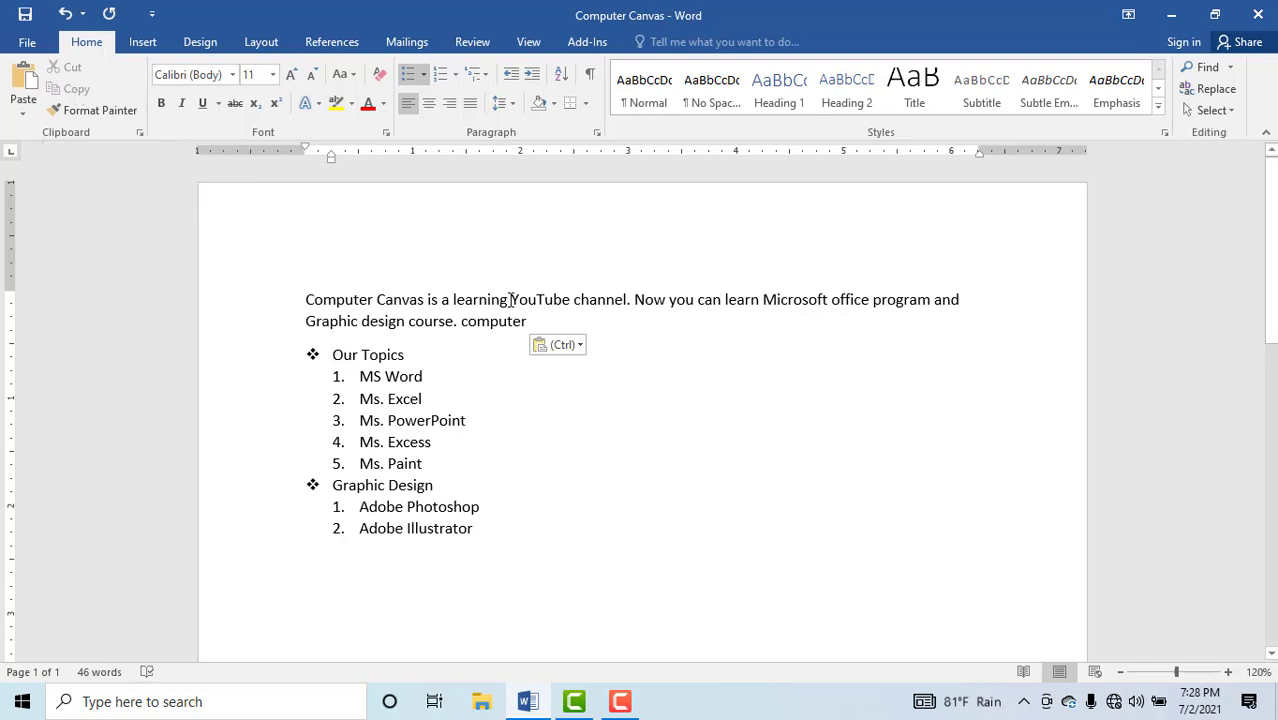
Step: Copy "Canvas is a learning" from the first sentence and paste it after "computer" at the paragraph's end
left_click_drag(511, 300, 386, 300)
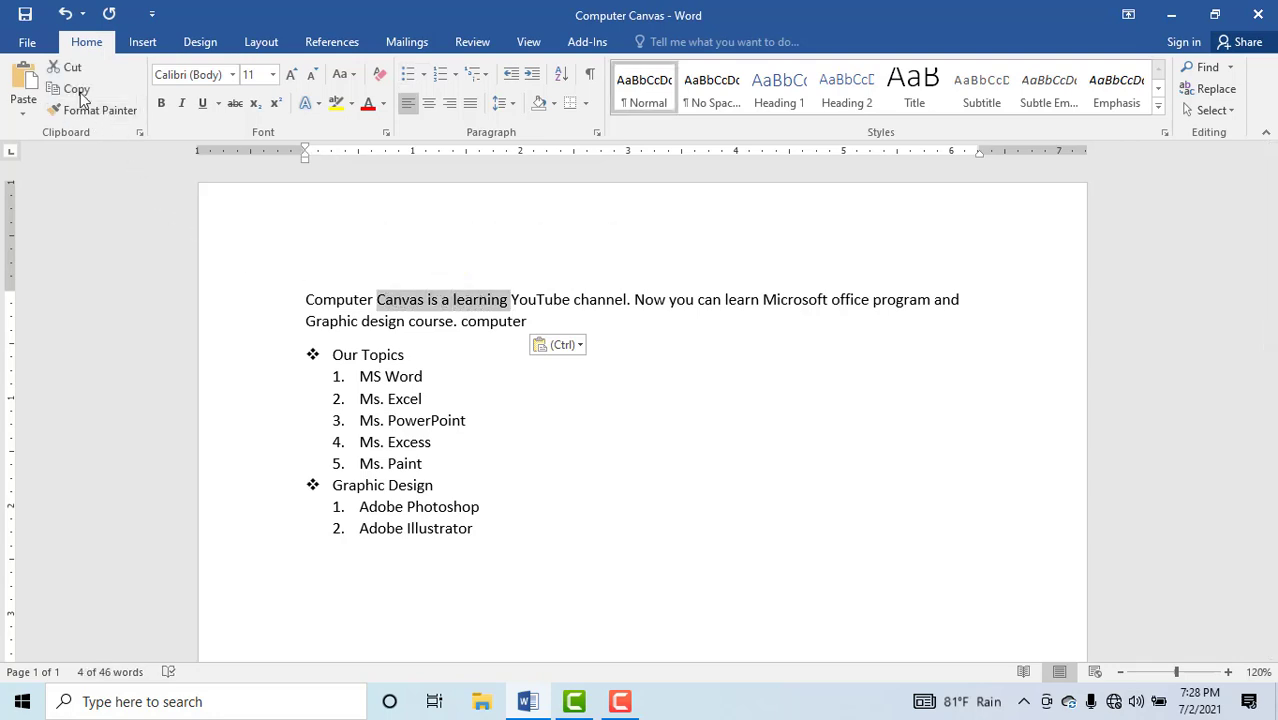
left_click(66, 89)
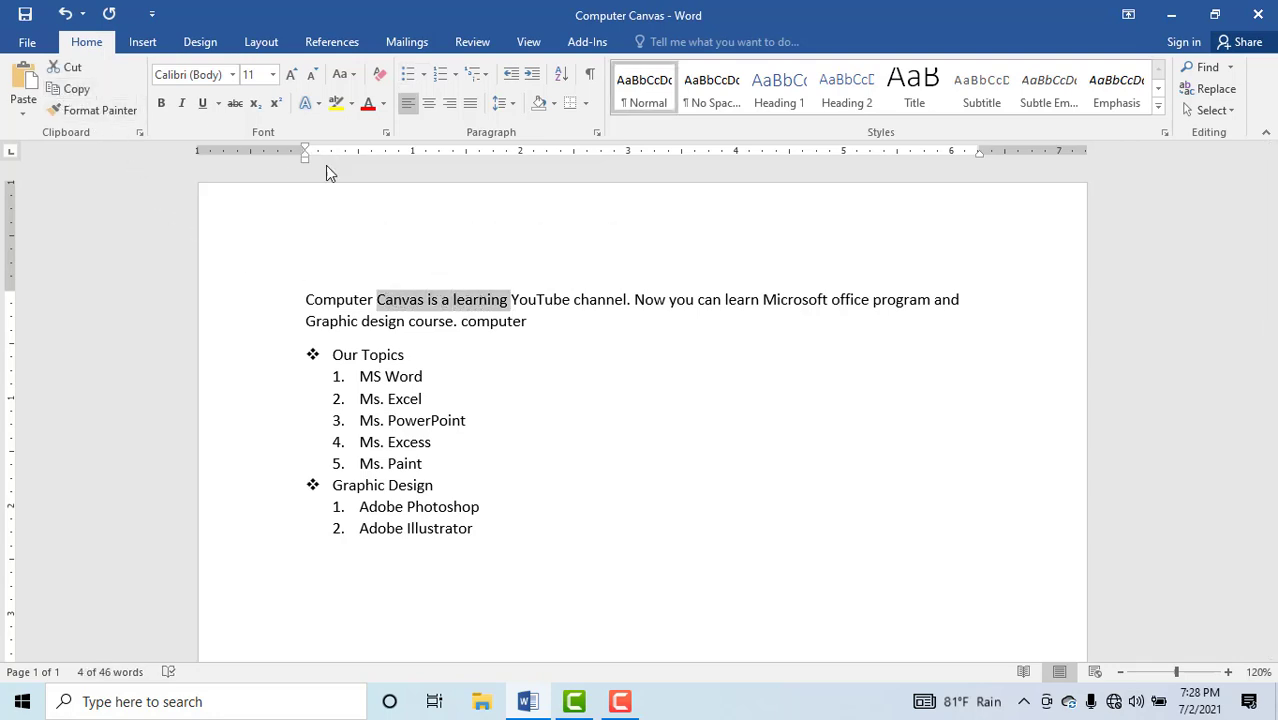
left_click(545, 324)
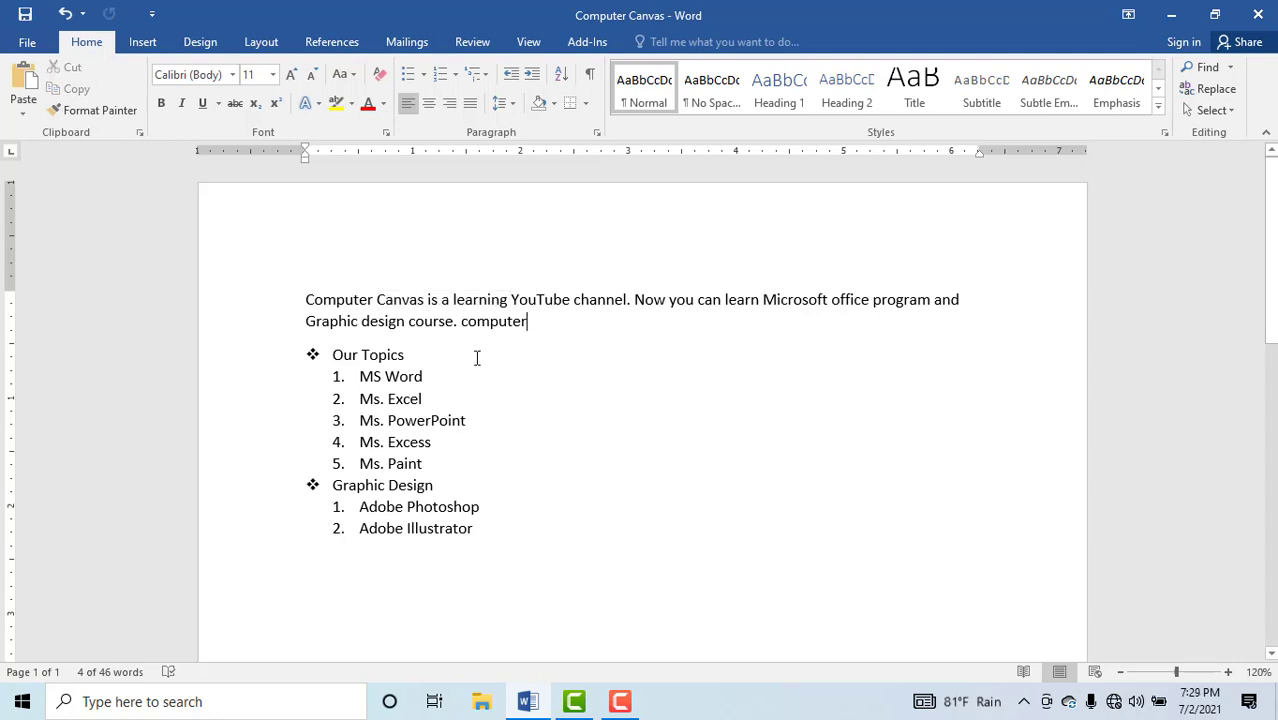
left_click(22, 78)
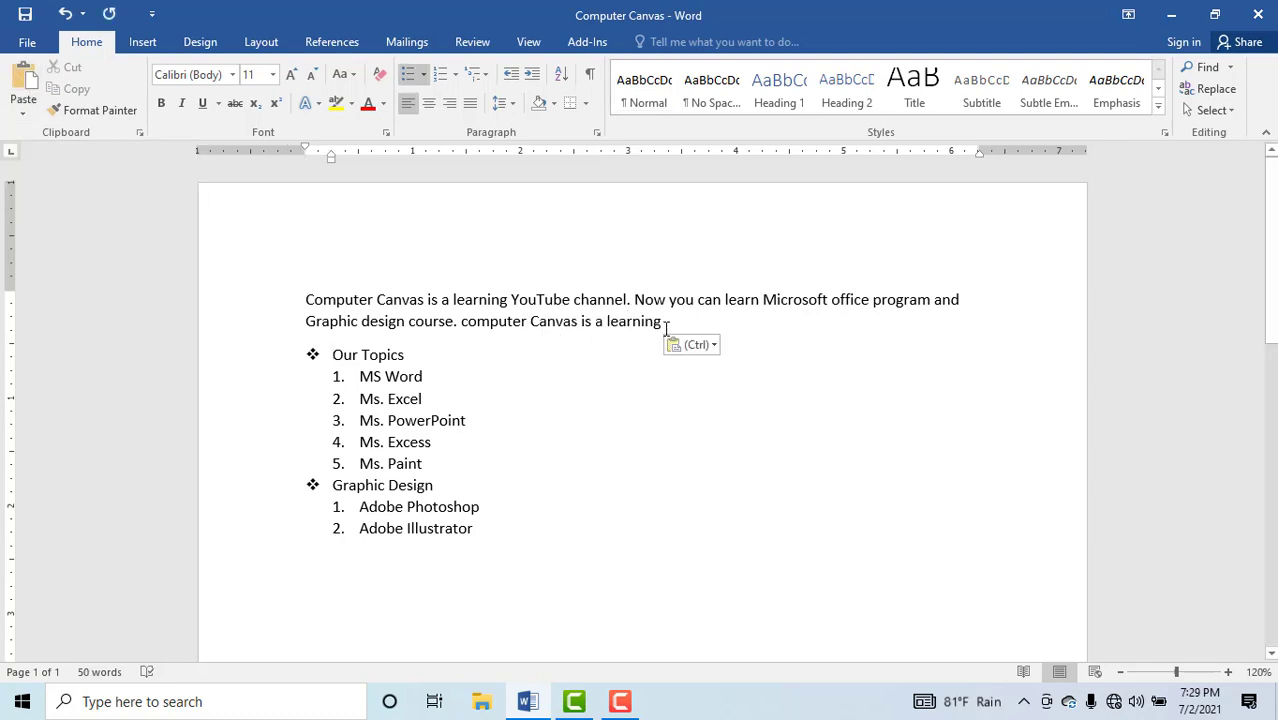
left_click_drag(666, 328, 378, 296)
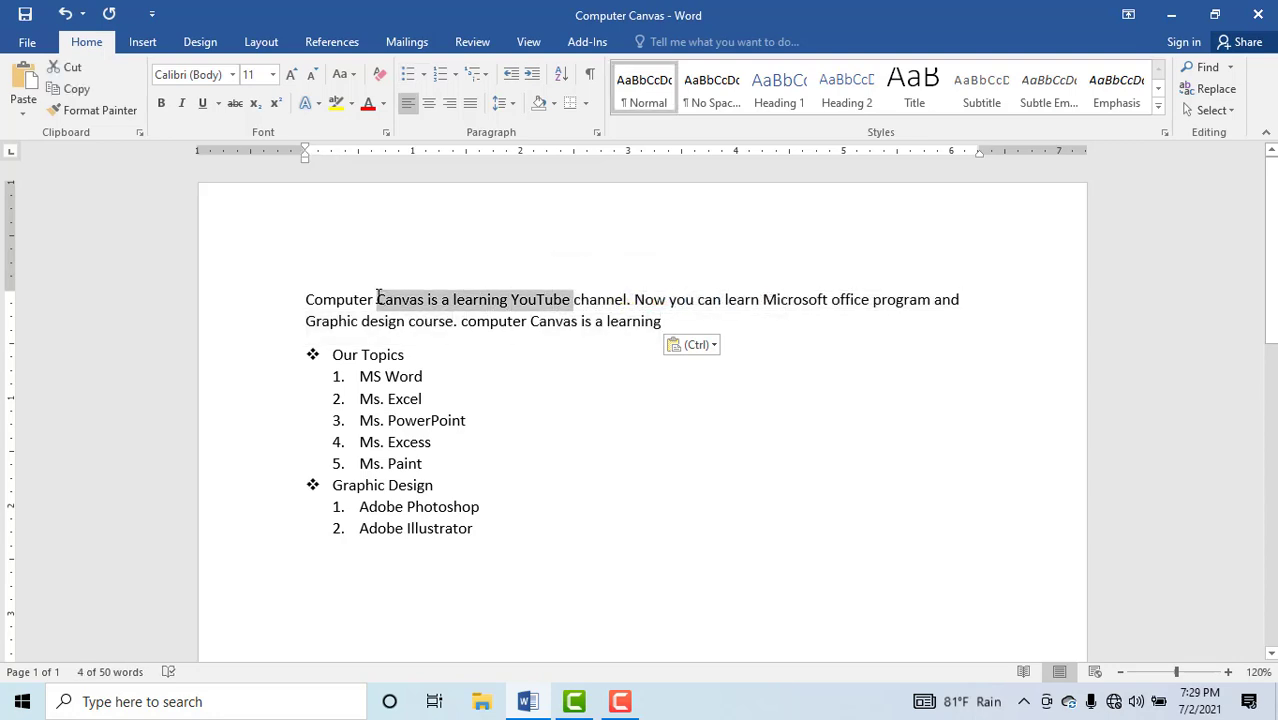
left_click(474, 303)
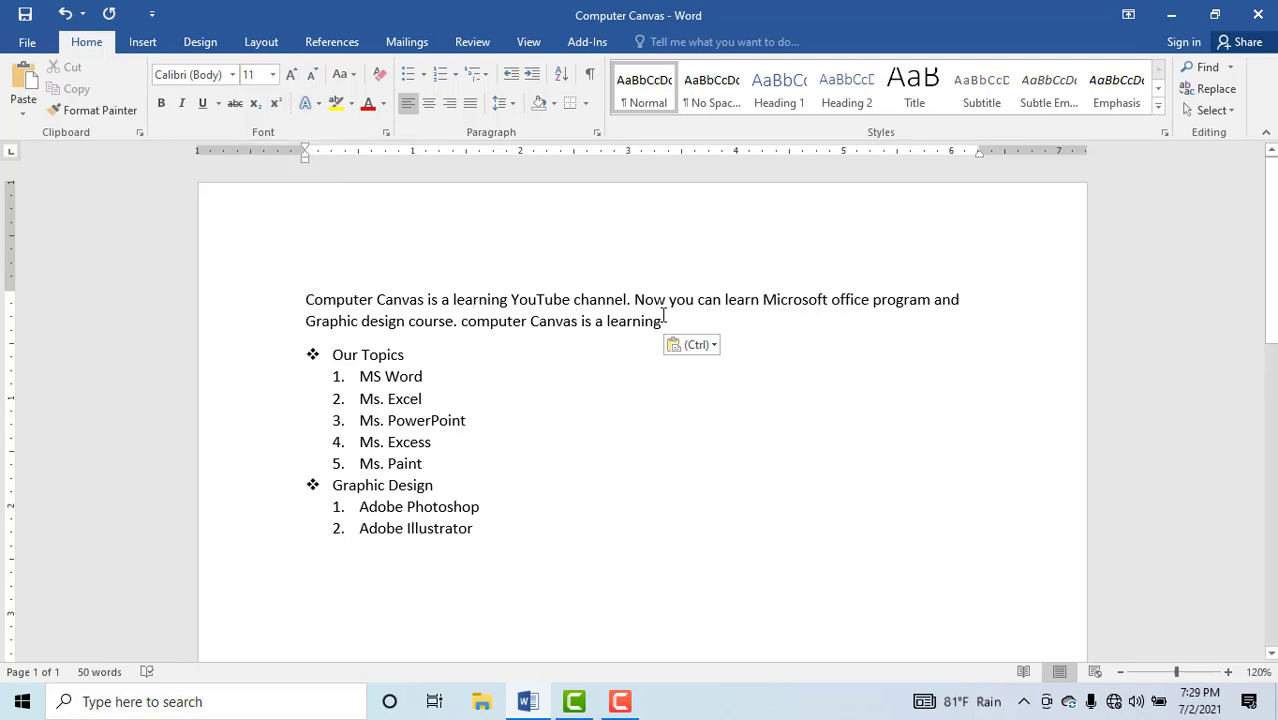
left_click_drag(664, 320, 266, 262)
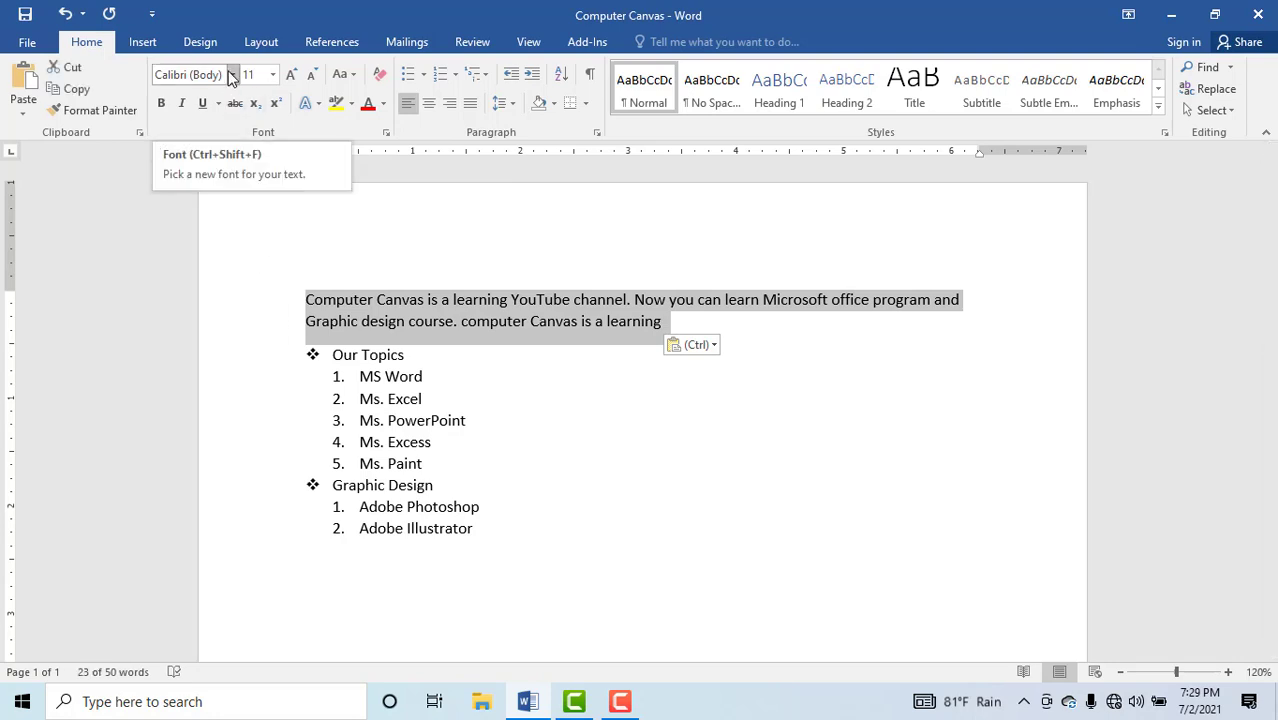
left_click(231, 77)
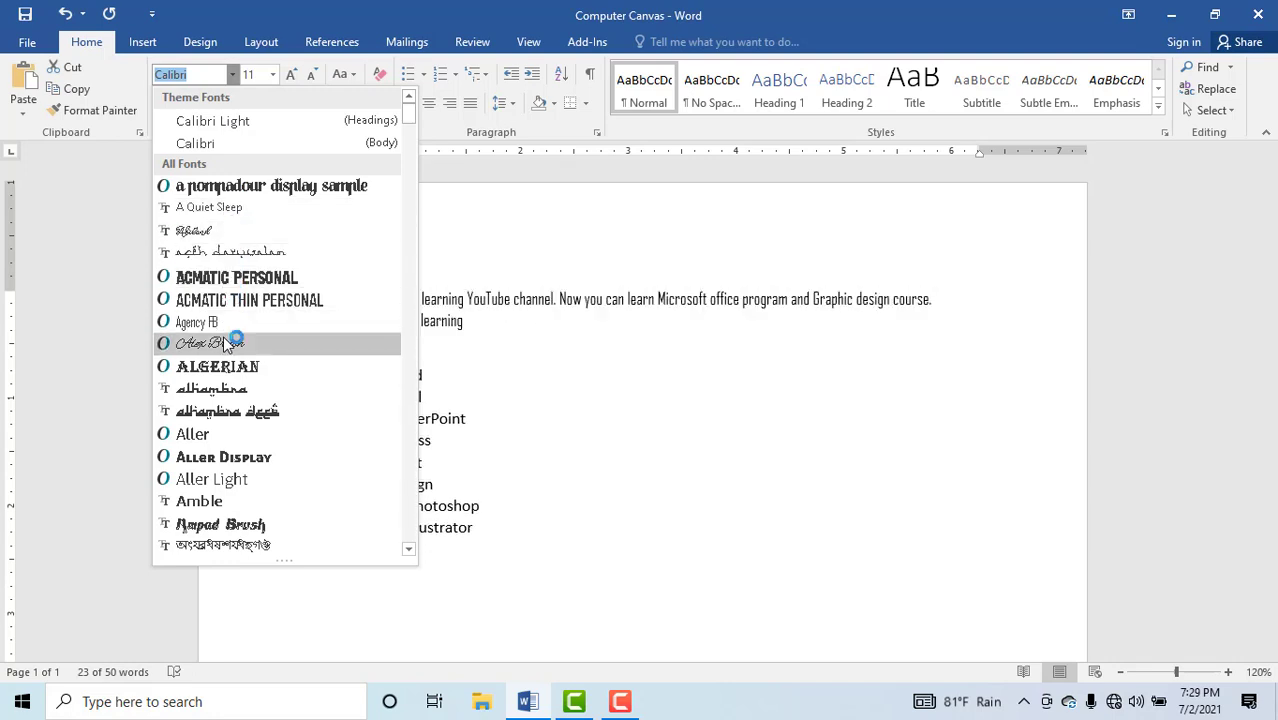
left_click(275, 77)
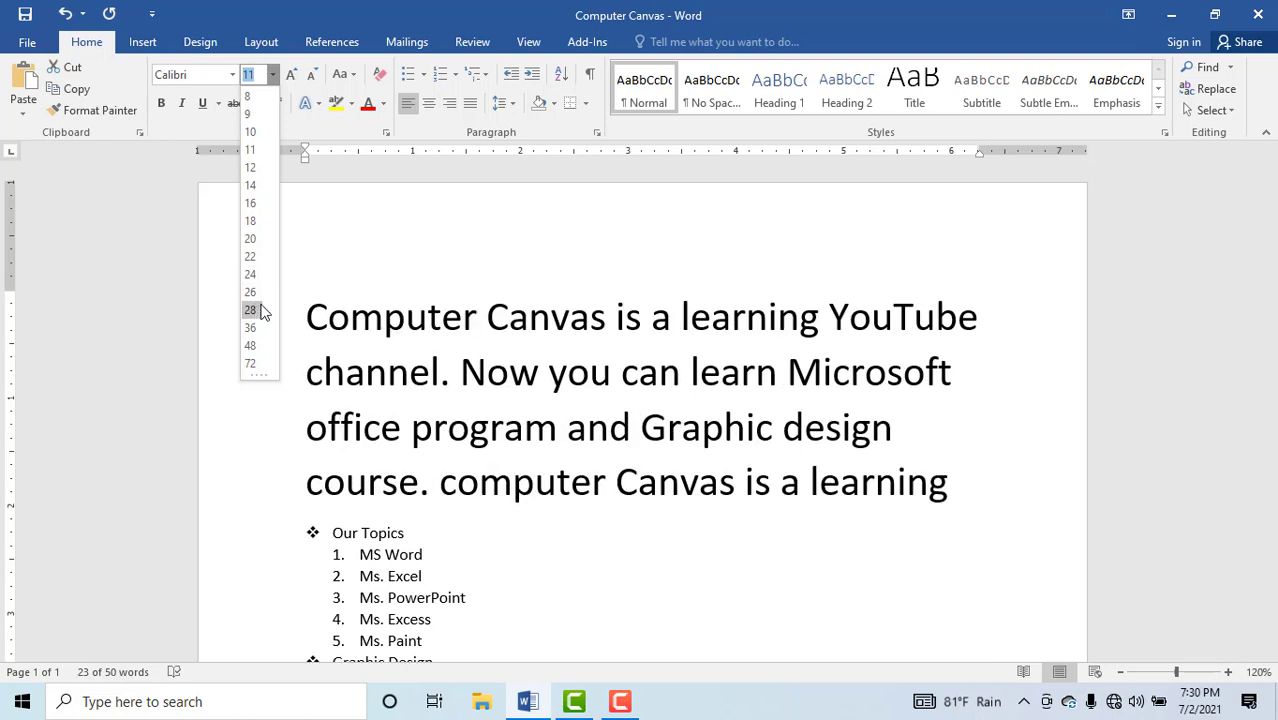
left_click(440, 310)
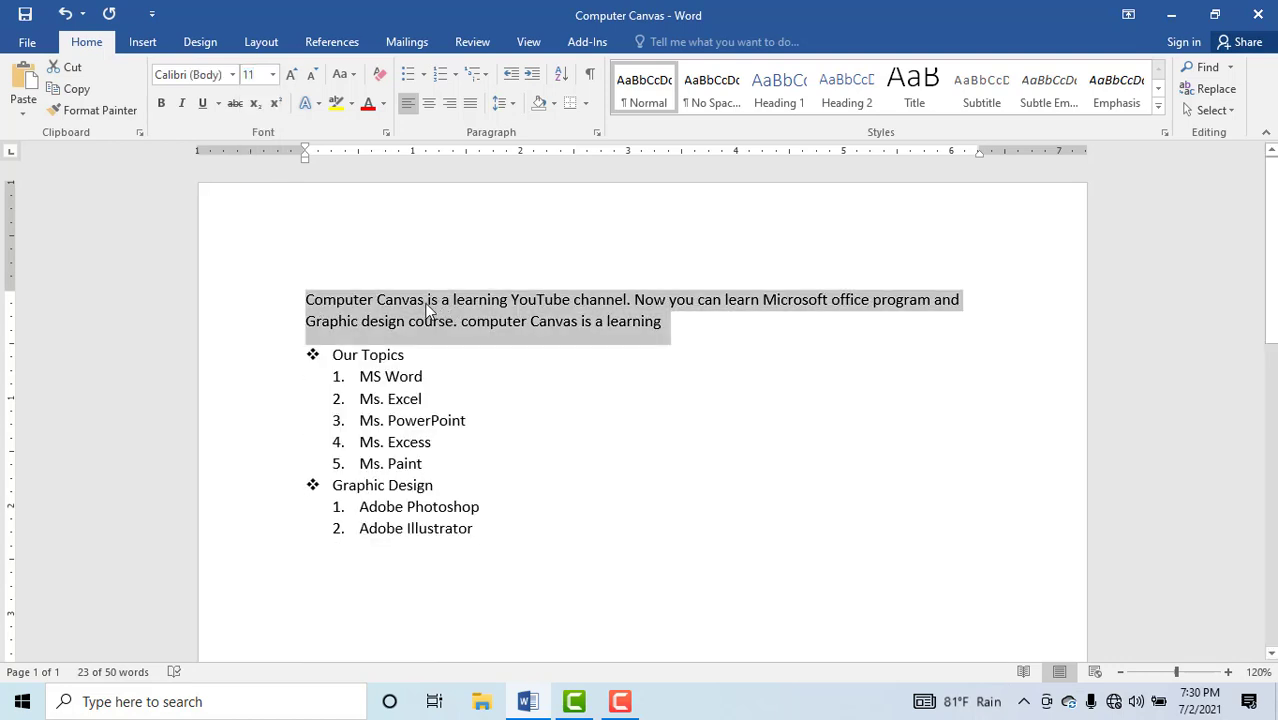
key("ctrl+v")
Step: Copy "Computer Canvas" and paste it at the start of the document as a heading on its own line
left_click(428, 300)
left_click_drag(424, 300, 306, 300)
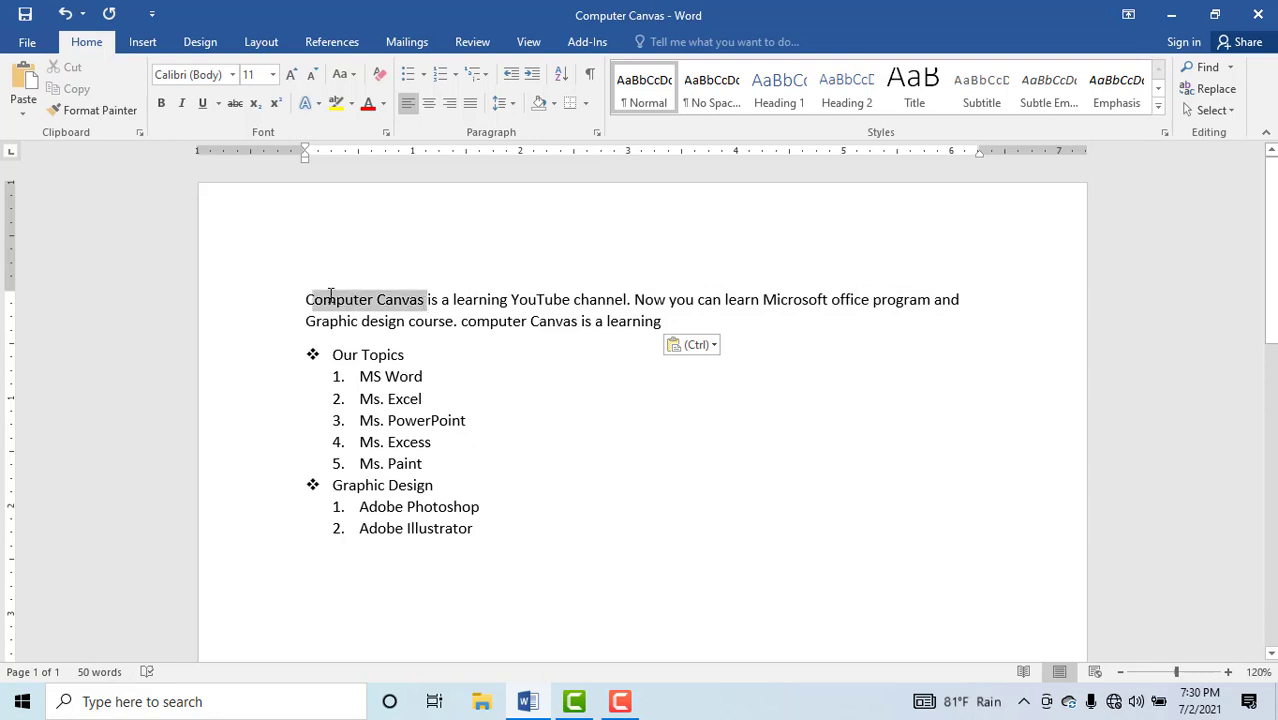
left_click(77, 88)
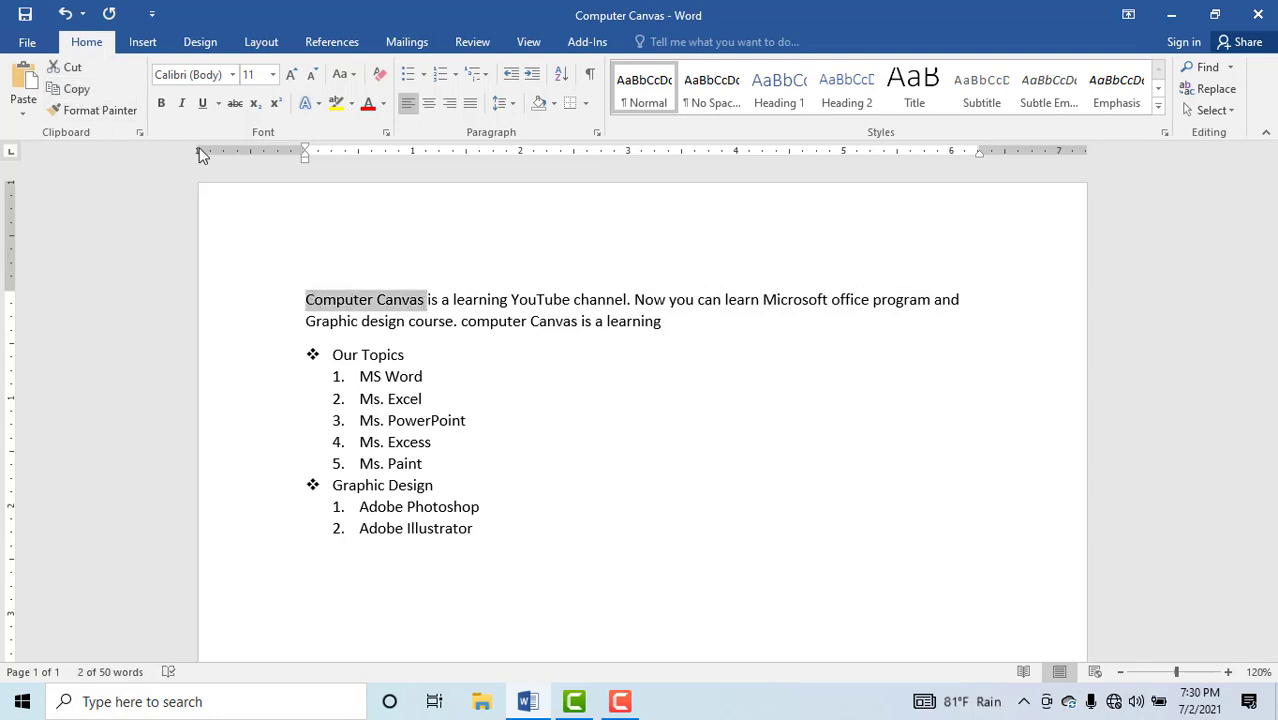
left_click(310, 306)
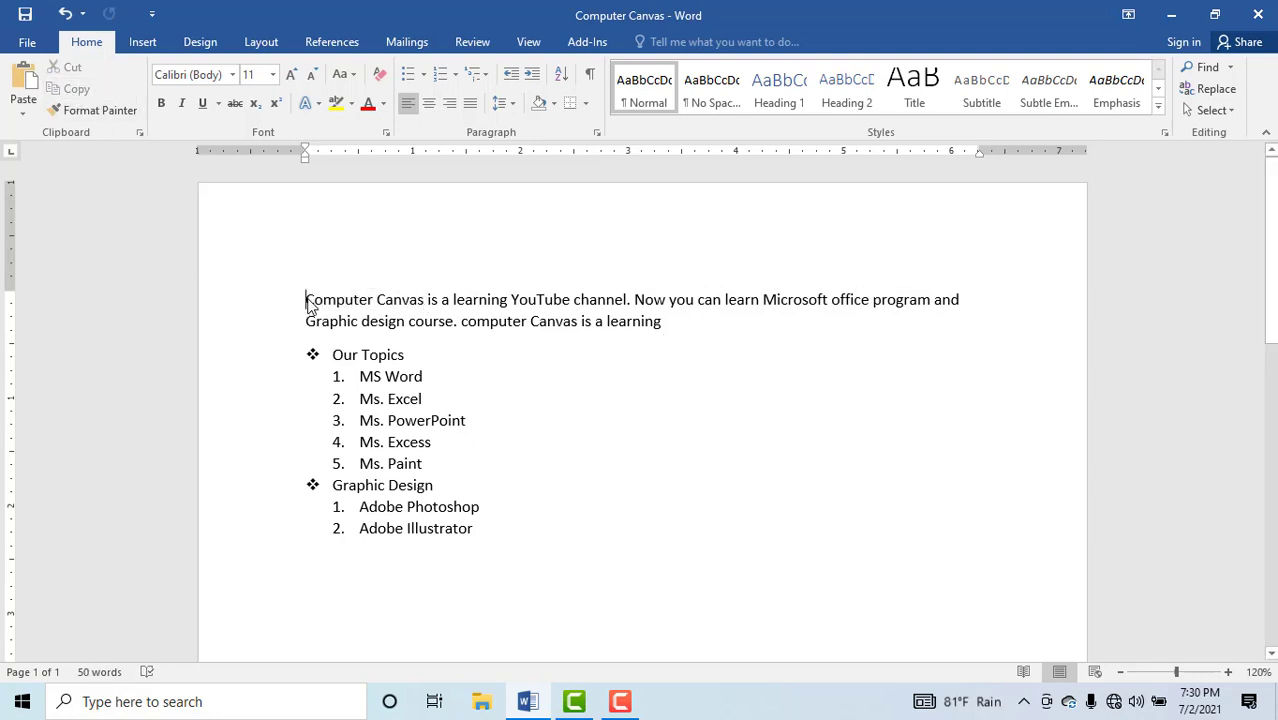
left_click(22, 80)
left_click(426, 300)
key("Return")
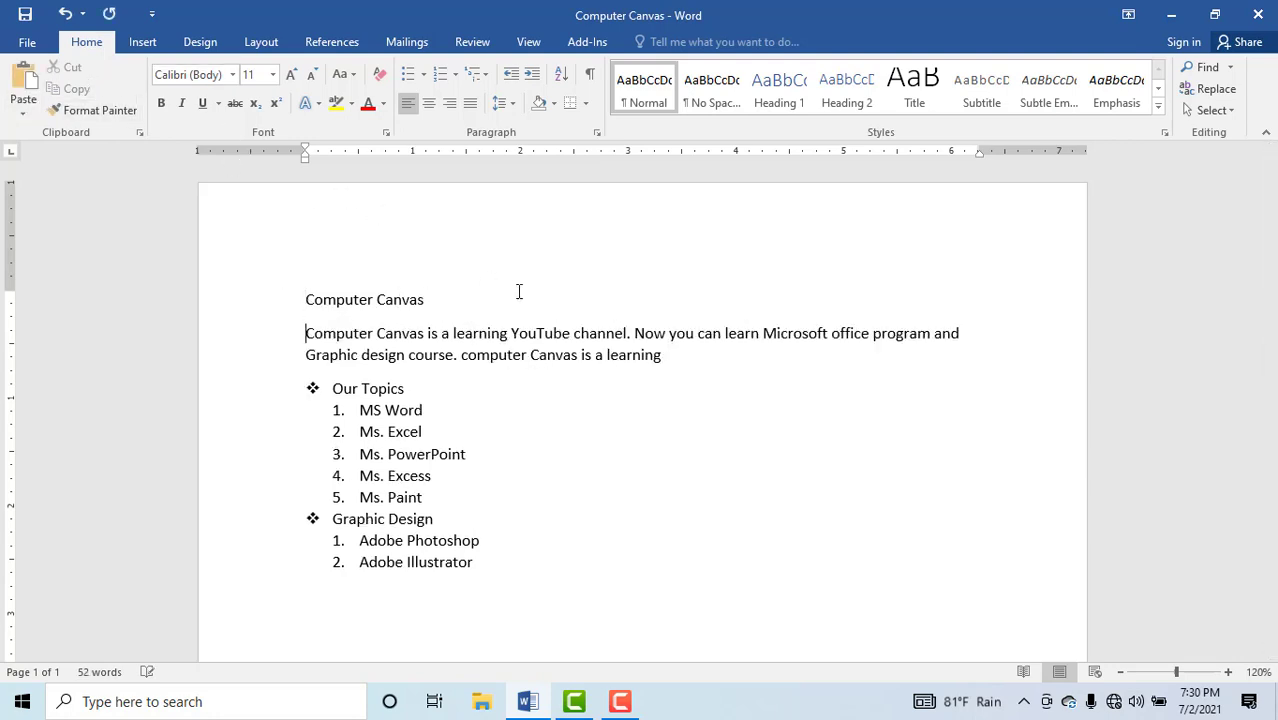
Step: Change the font of the "Computer Canvas" heading line to Amble
left_click_drag(428, 302, 326, 306)
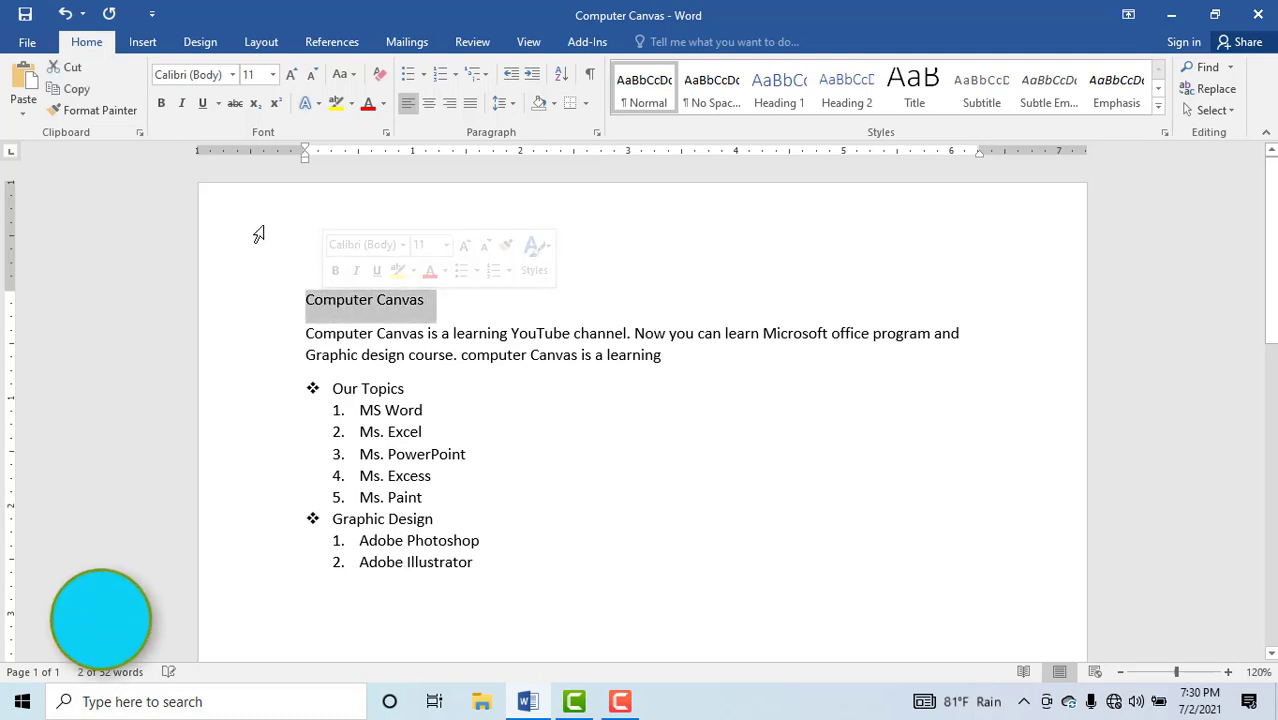
left_click(234, 76)
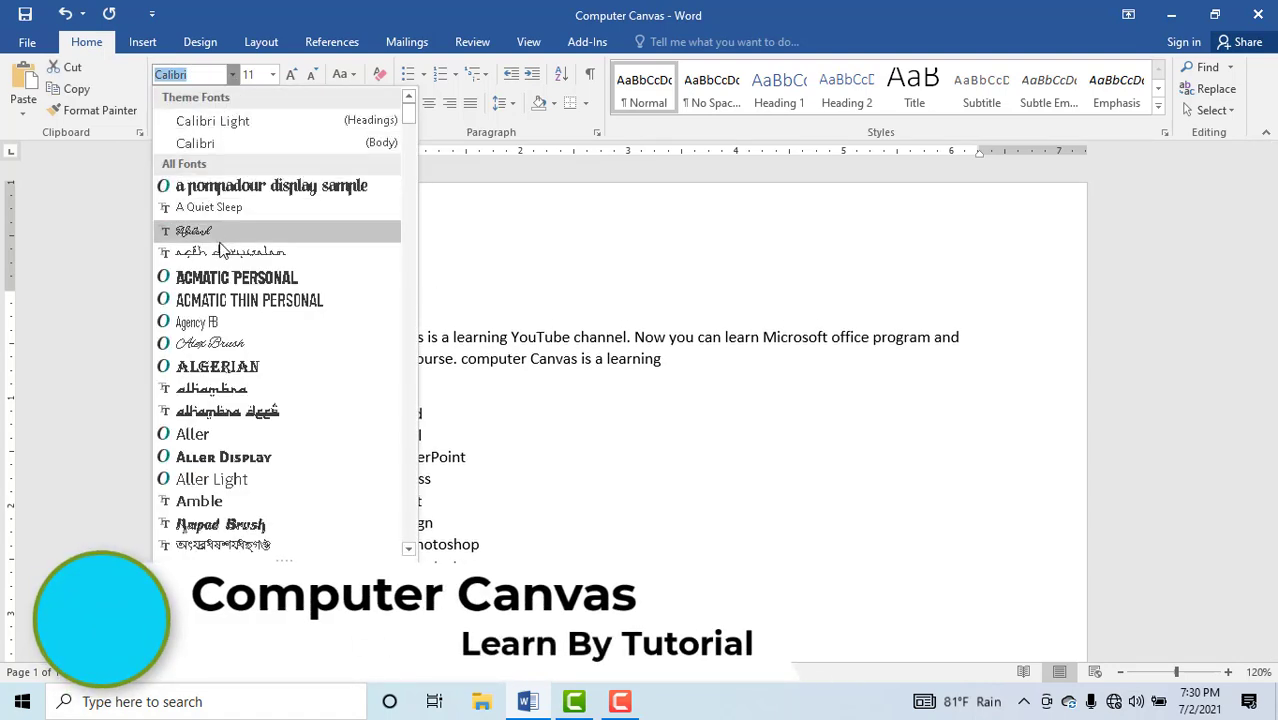
left_click(226, 502)
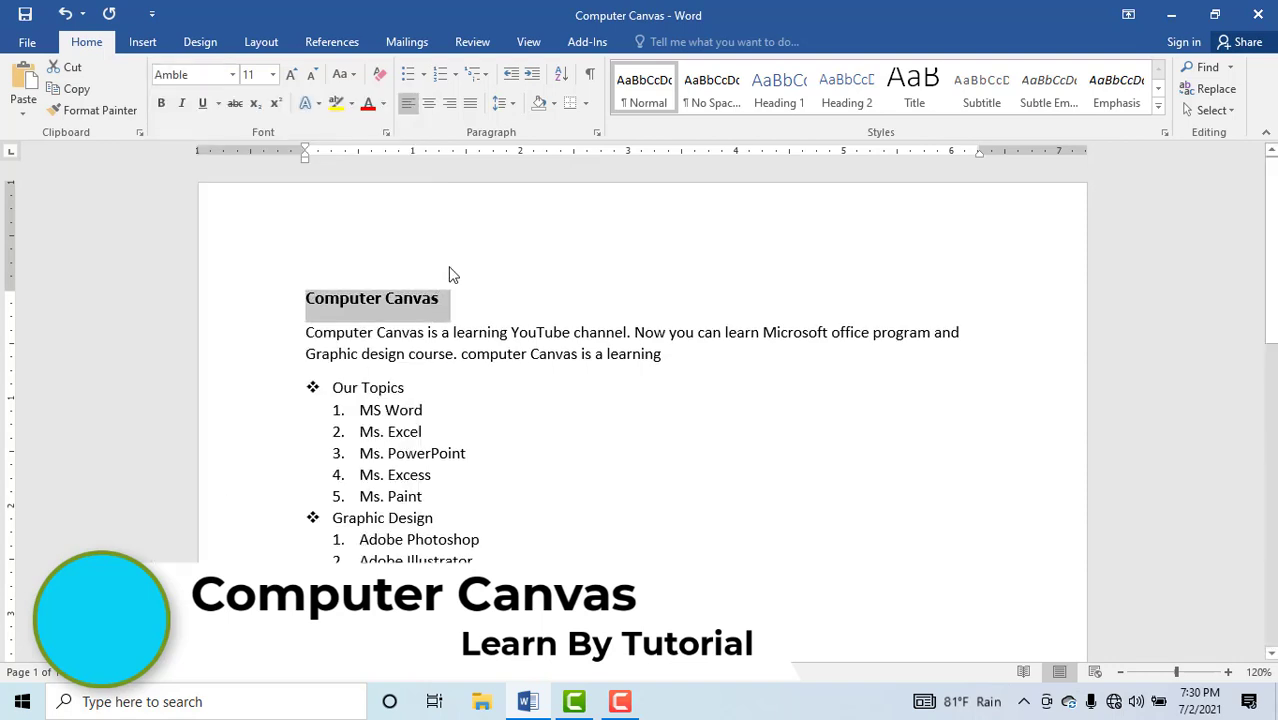
Step: Enlarge the "Computer Canvas" heading to 14 pt and shrink it back to 11 pt
left_click(291, 77)
left_click(291, 77)
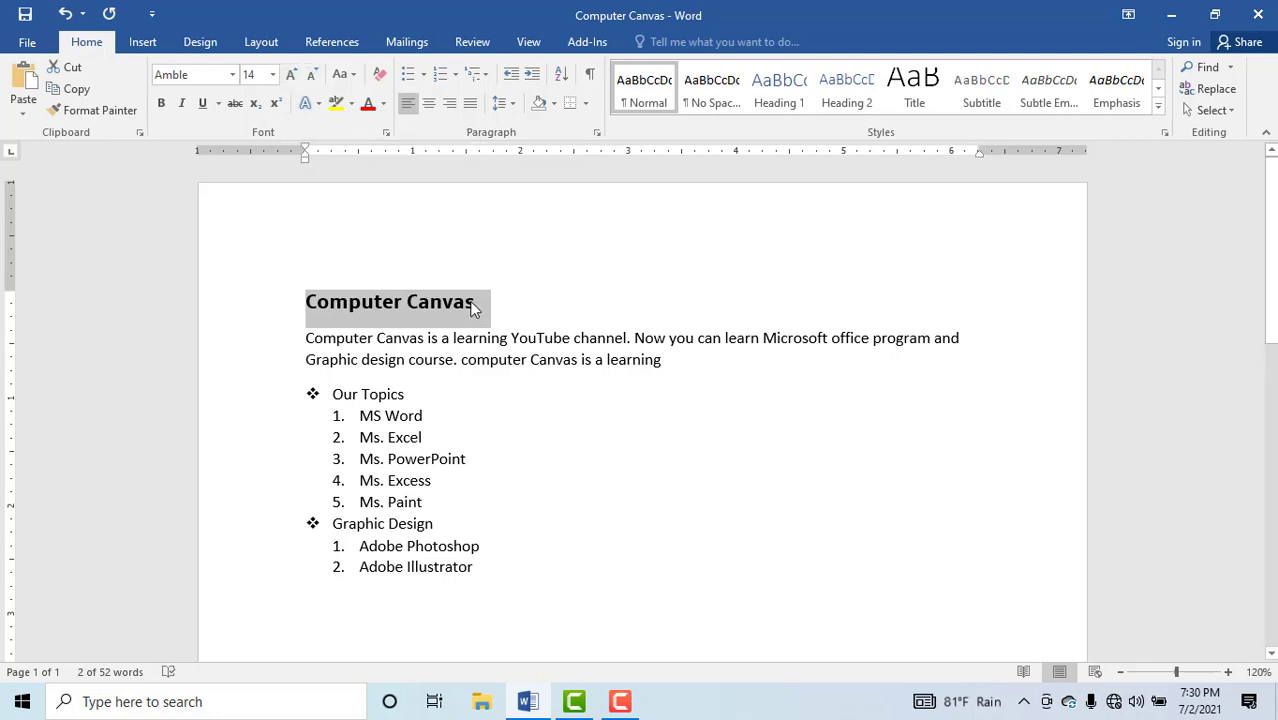
left_click(312, 75)
left_click(312, 75)
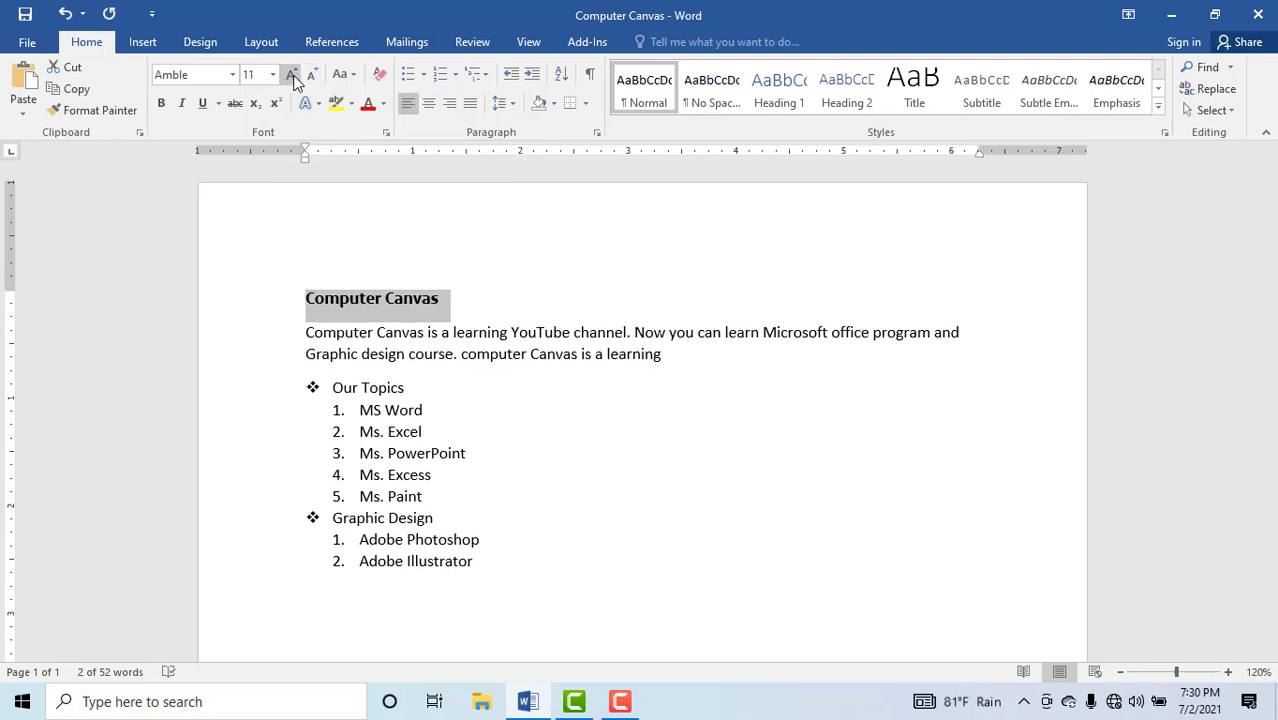
Step: Set the font size of the "Computer Canvas" heading to 12 pt using the grow and shrink font commands
left_click(290, 76)
left_click(291, 76)
left_click(292, 76)
left_click(314, 74)
left_click(314, 74)
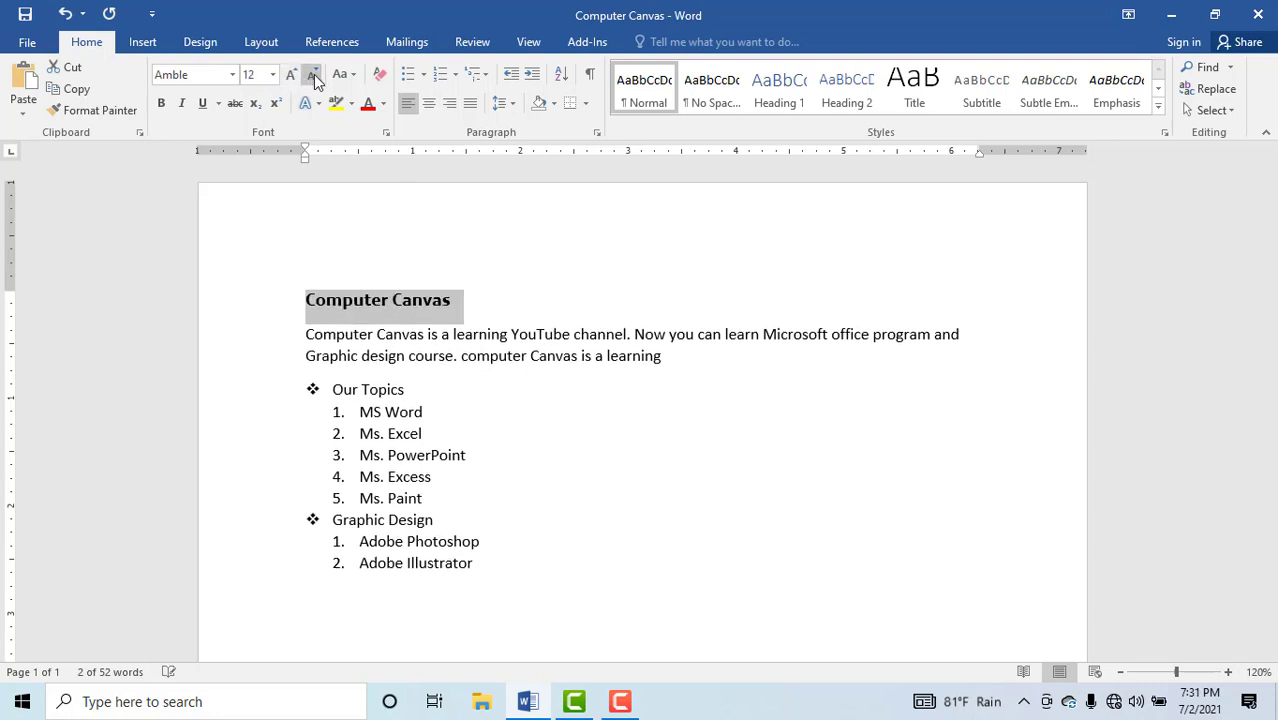
Step: Convert the whole introductory paragraph below the heading to UPPERCASE
left_click(340, 78)
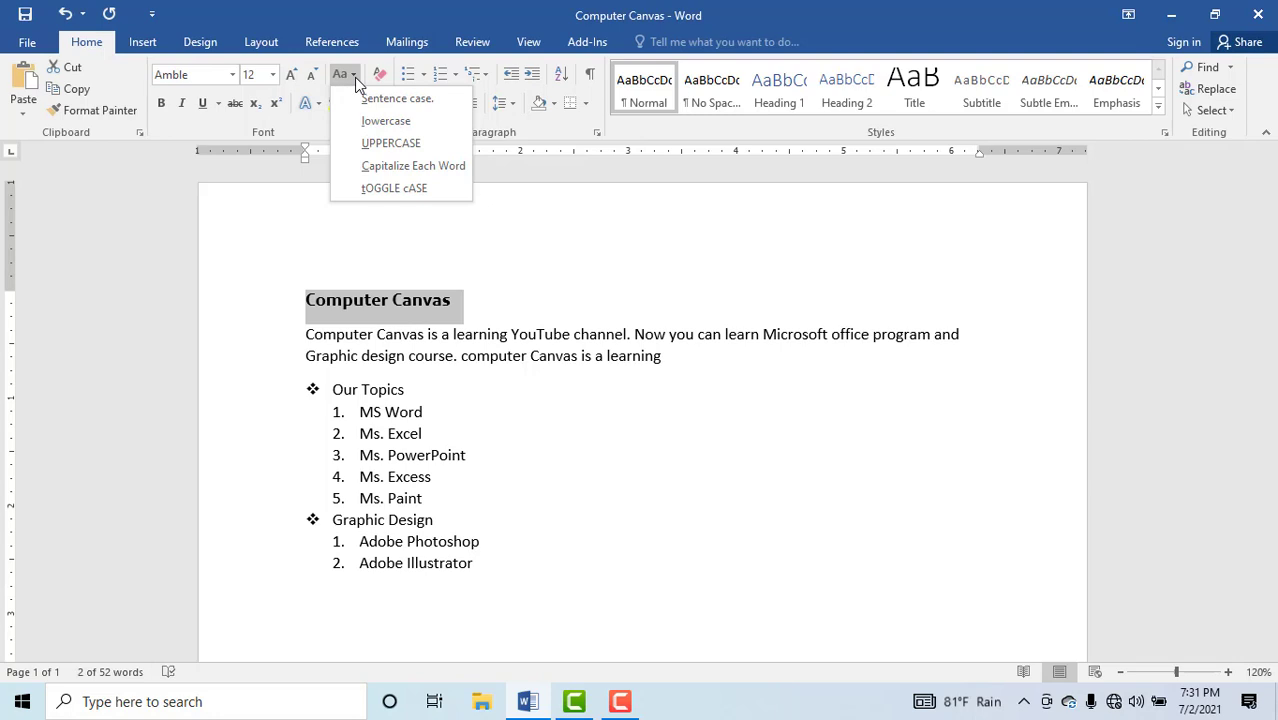
left_click(488, 353)
left_click(680, 364)
left_click_drag(680, 364, 316, 334)
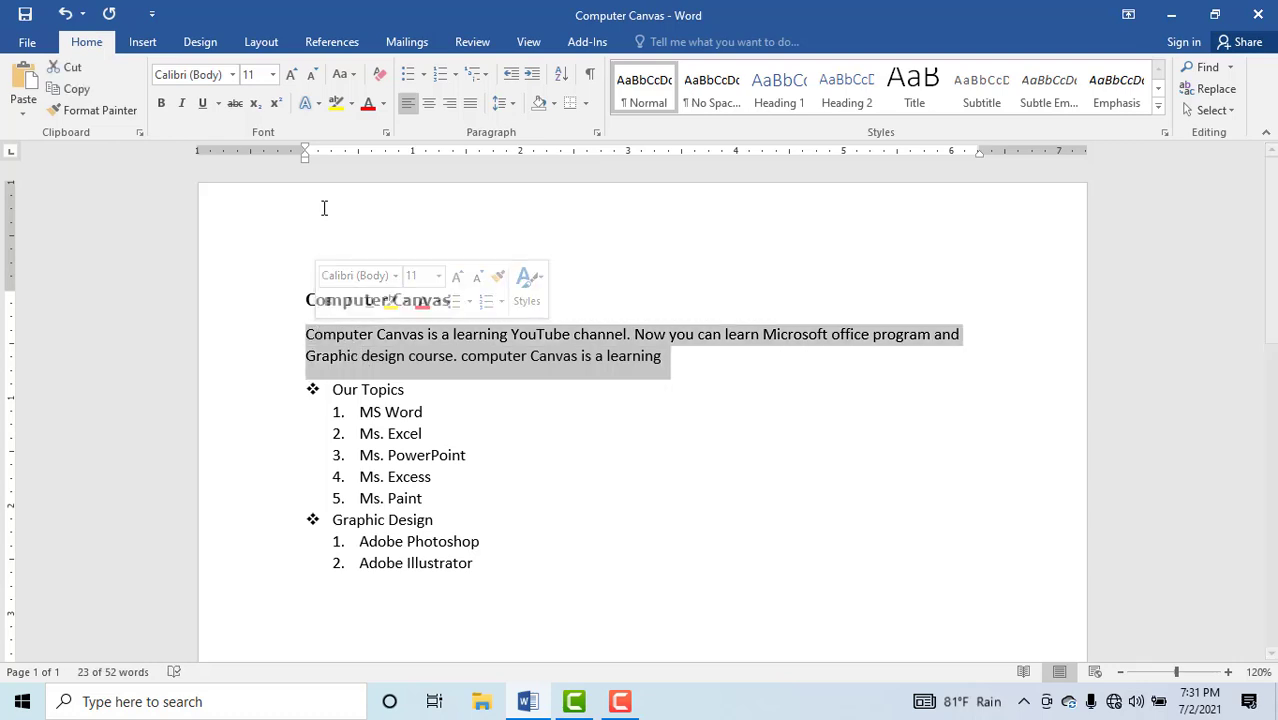
left_click(344, 74)
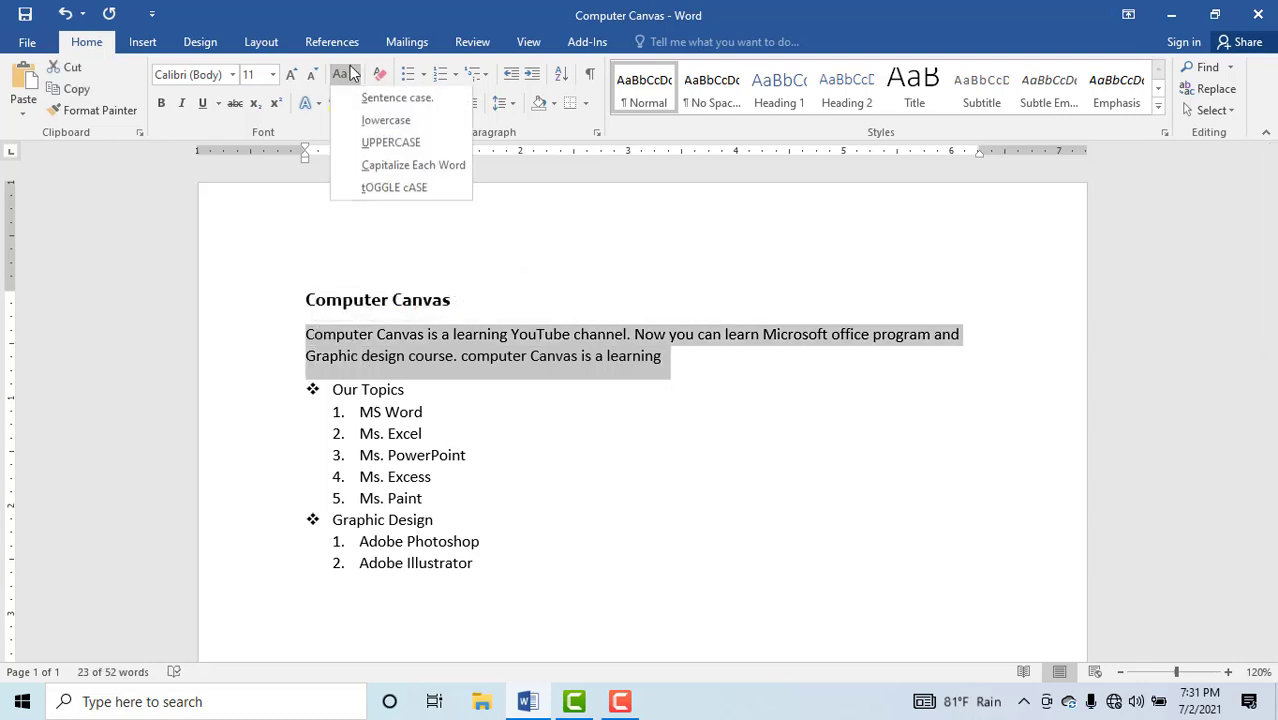
left_click(416, 144)
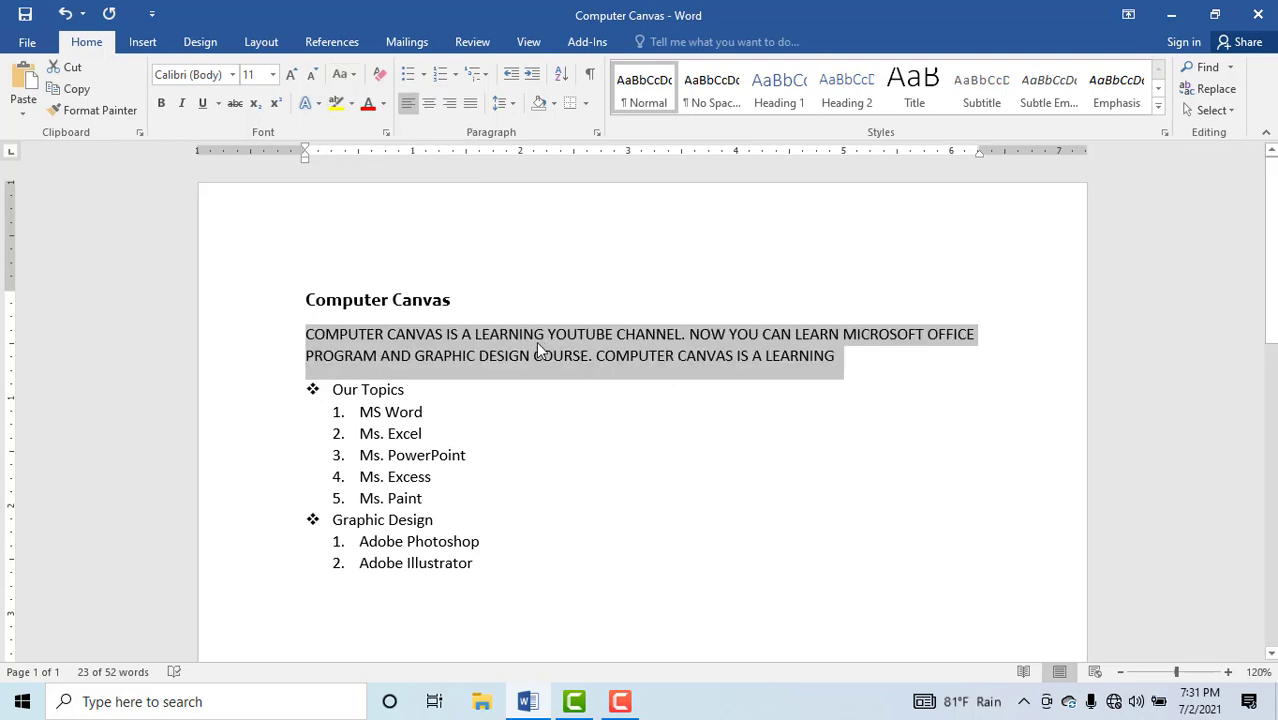
Step: Change the introductory paragraph's letter case to lowercase, followed by Sentence case
left_click(345, 78)
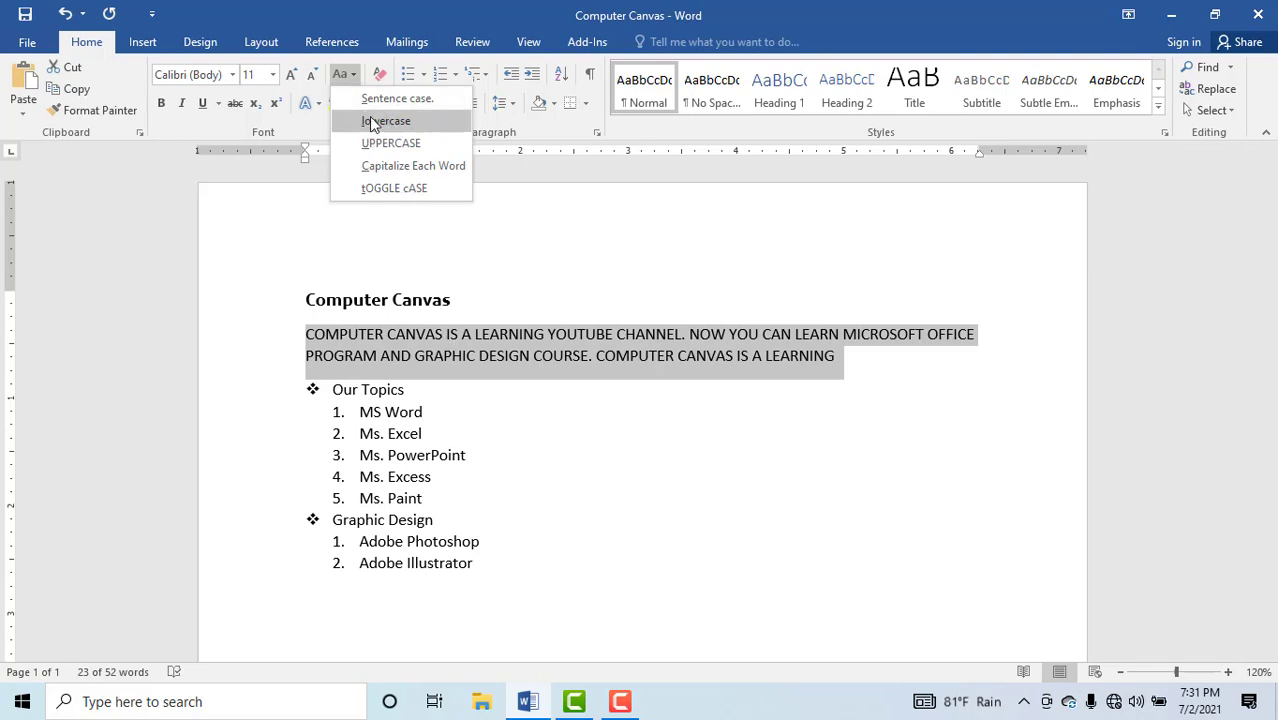
left_click(370, 120)
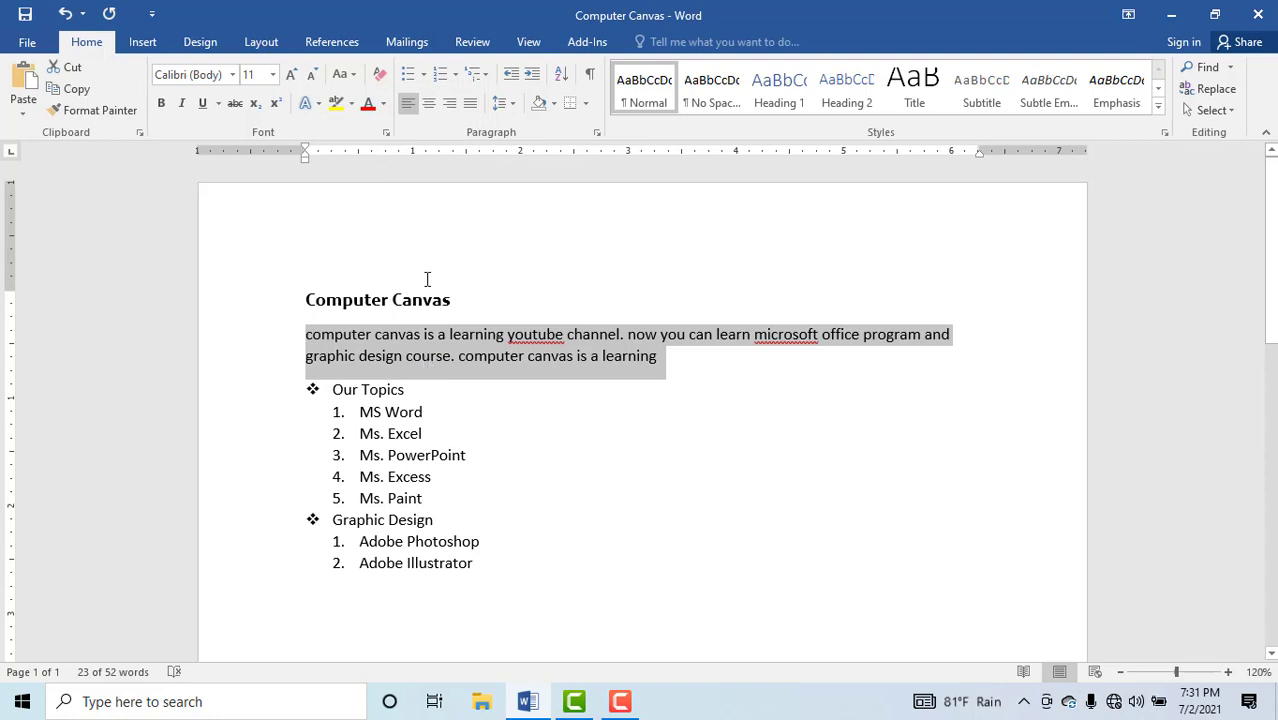
left_click(344, 76)
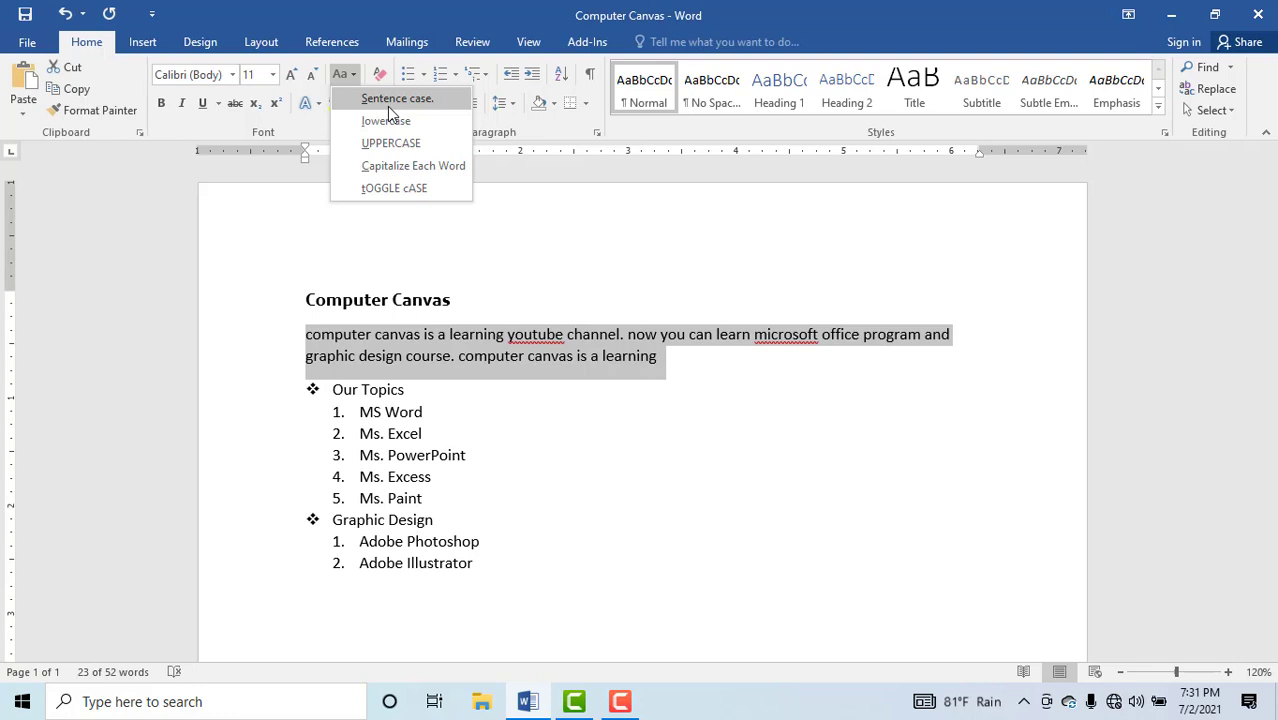
left_click(389, 106)
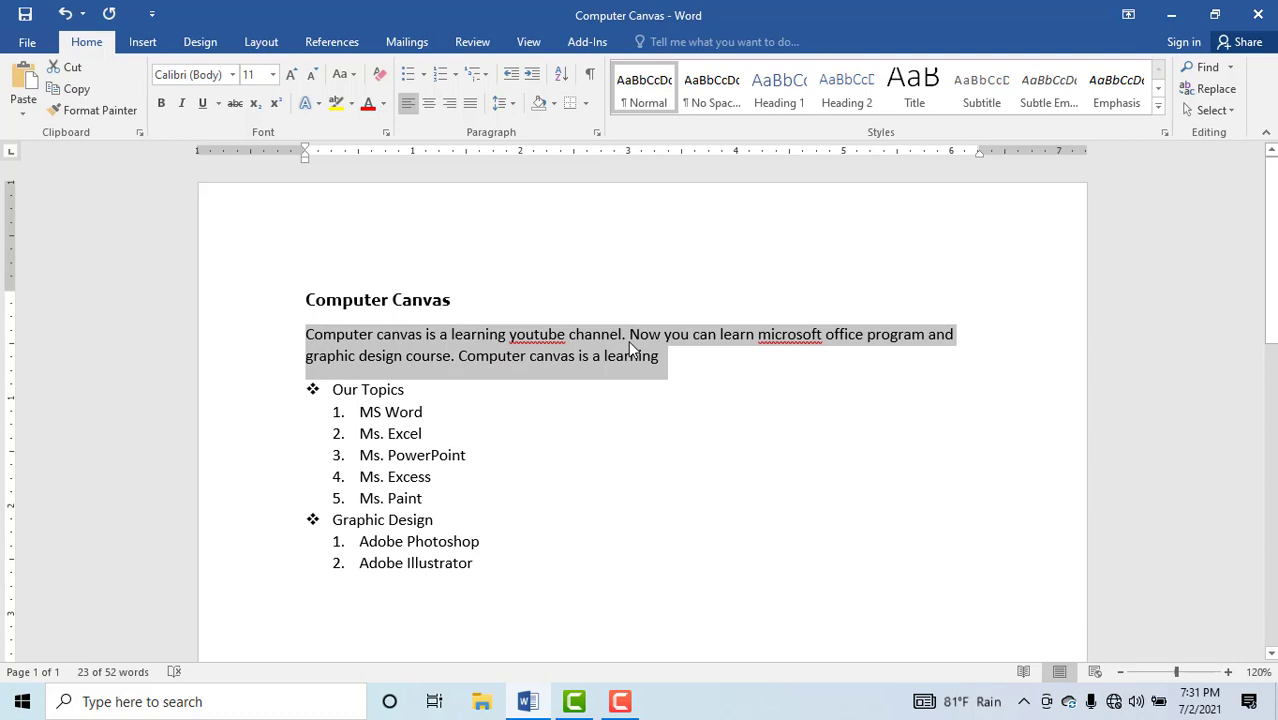
Step: Try Capitalize Each Word and tOGGLE cASE on the introductory paragraph, and restore it to Sentence case
left_click(354, 76)
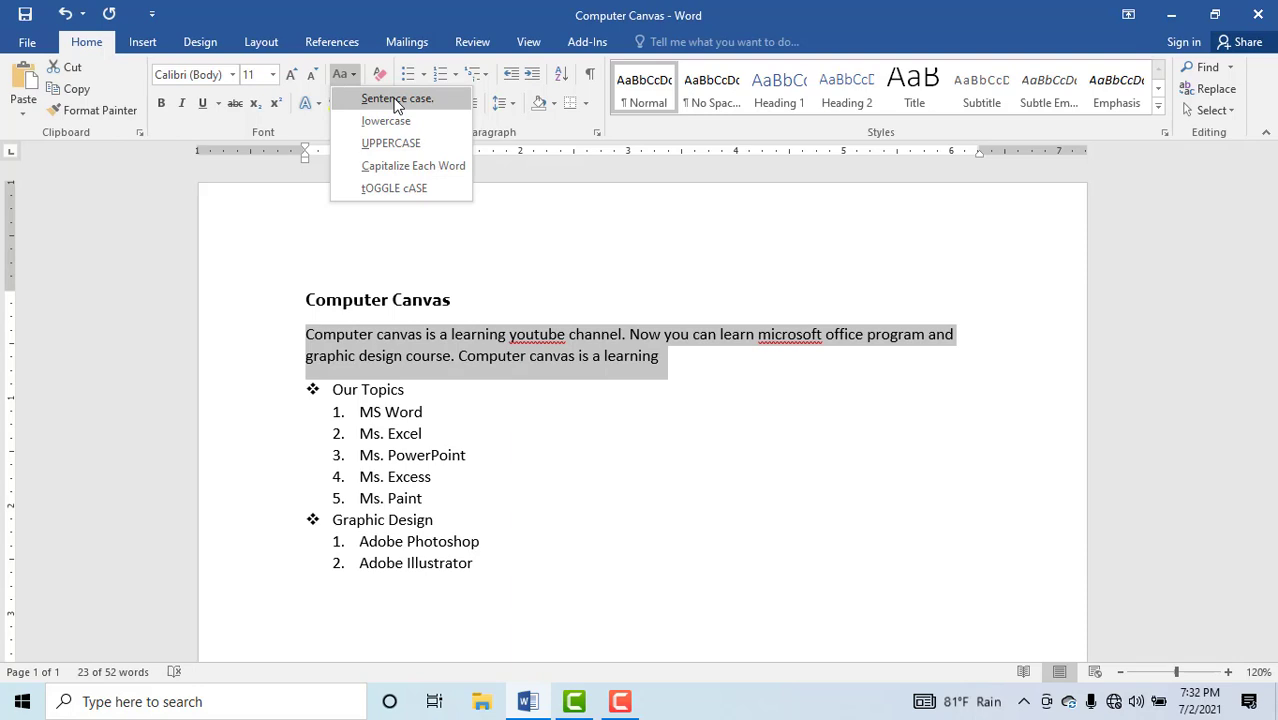
left_click(414, 173)
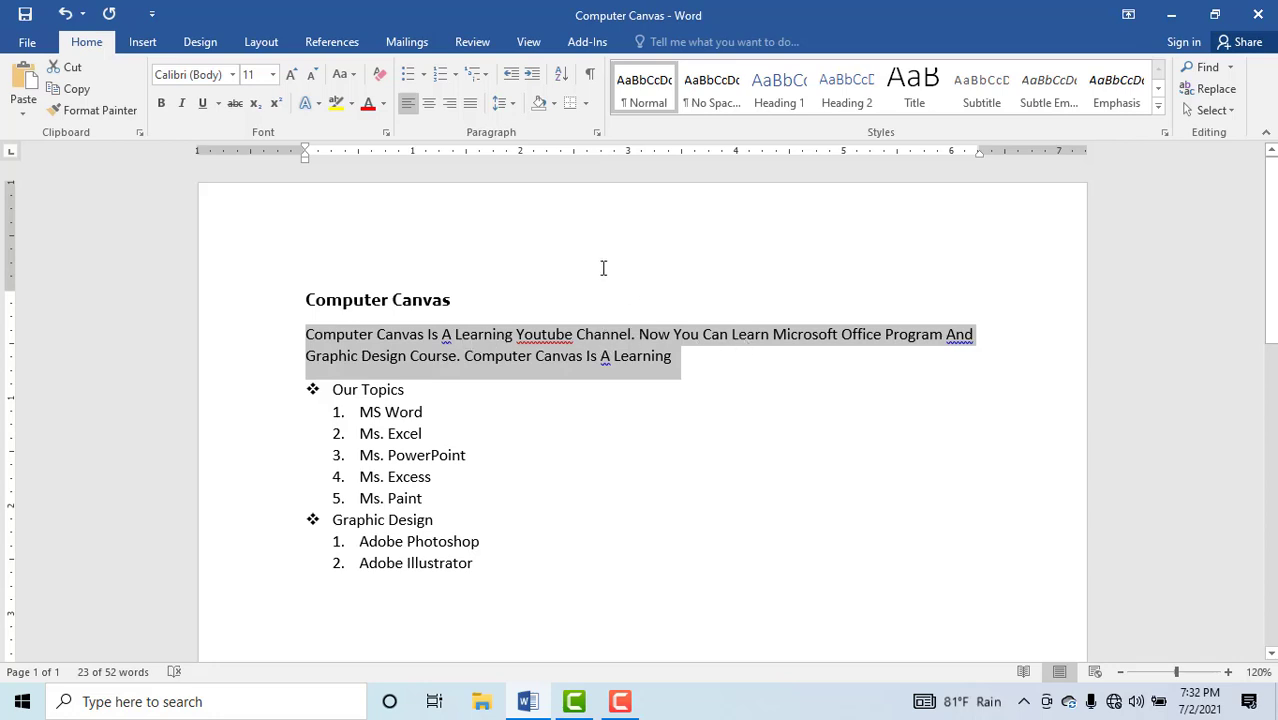
left_click(343, 74)
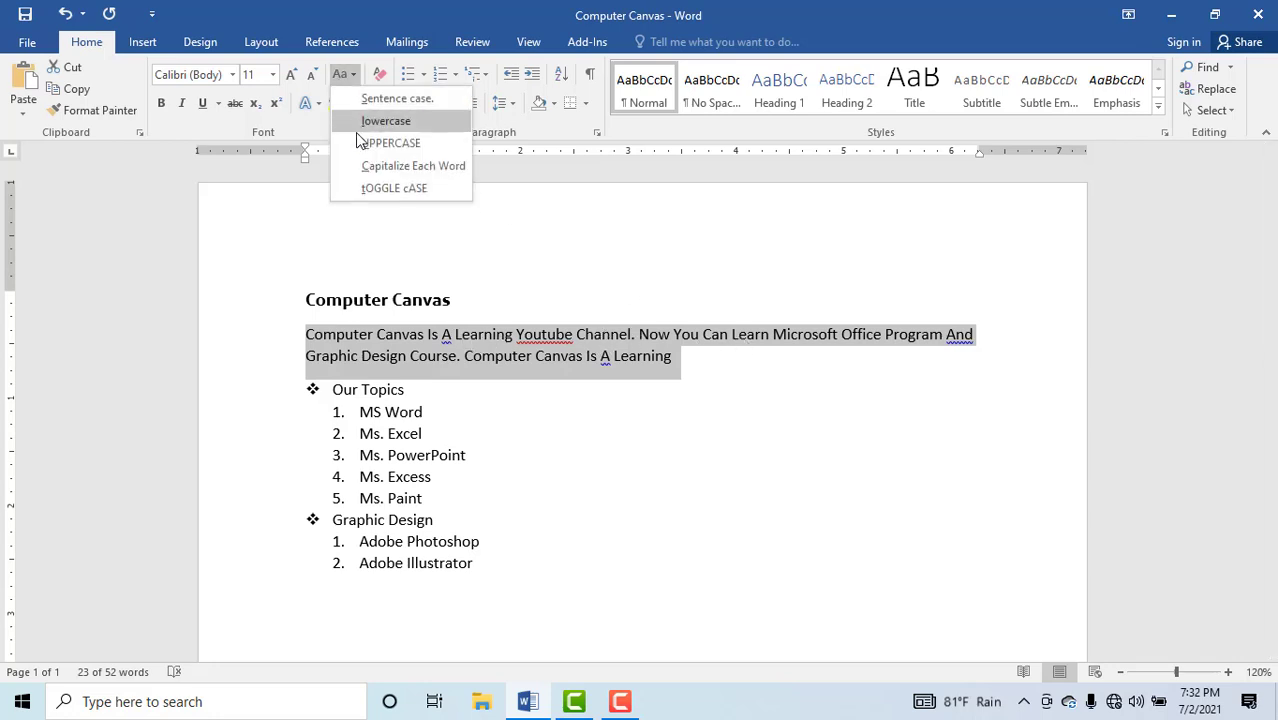
left_click(394, 188)
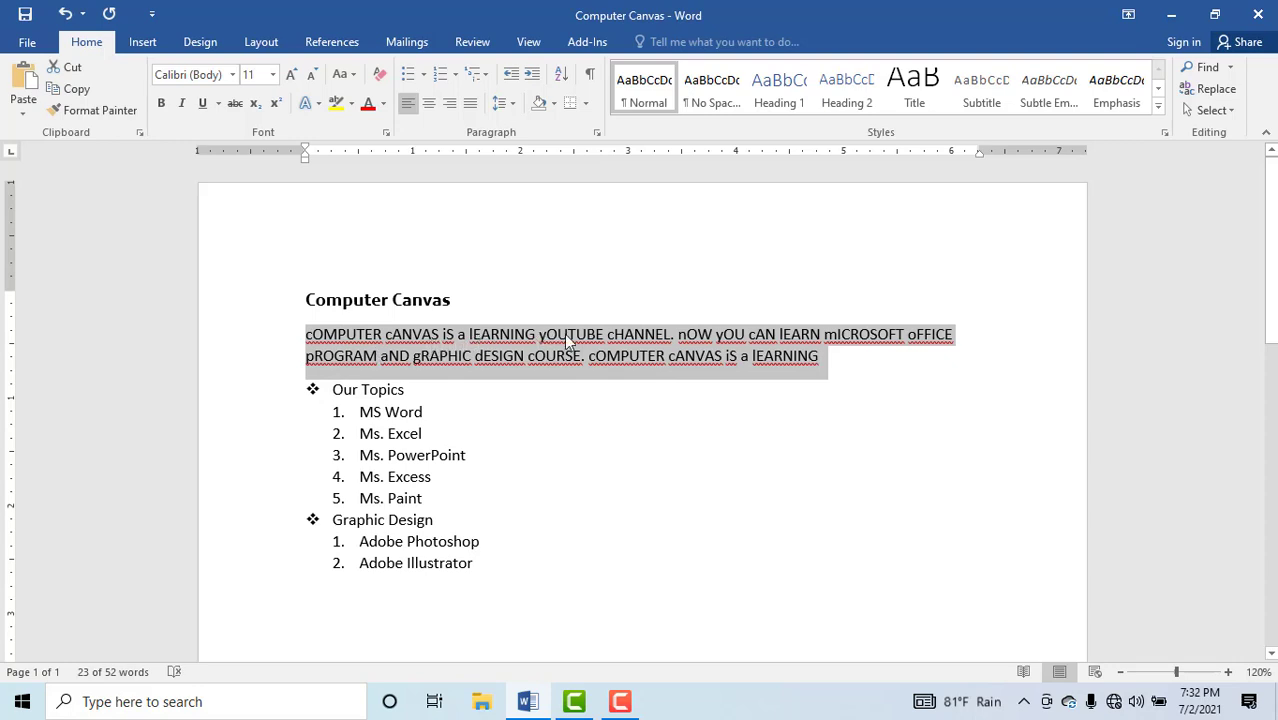
left_click(350, 78)
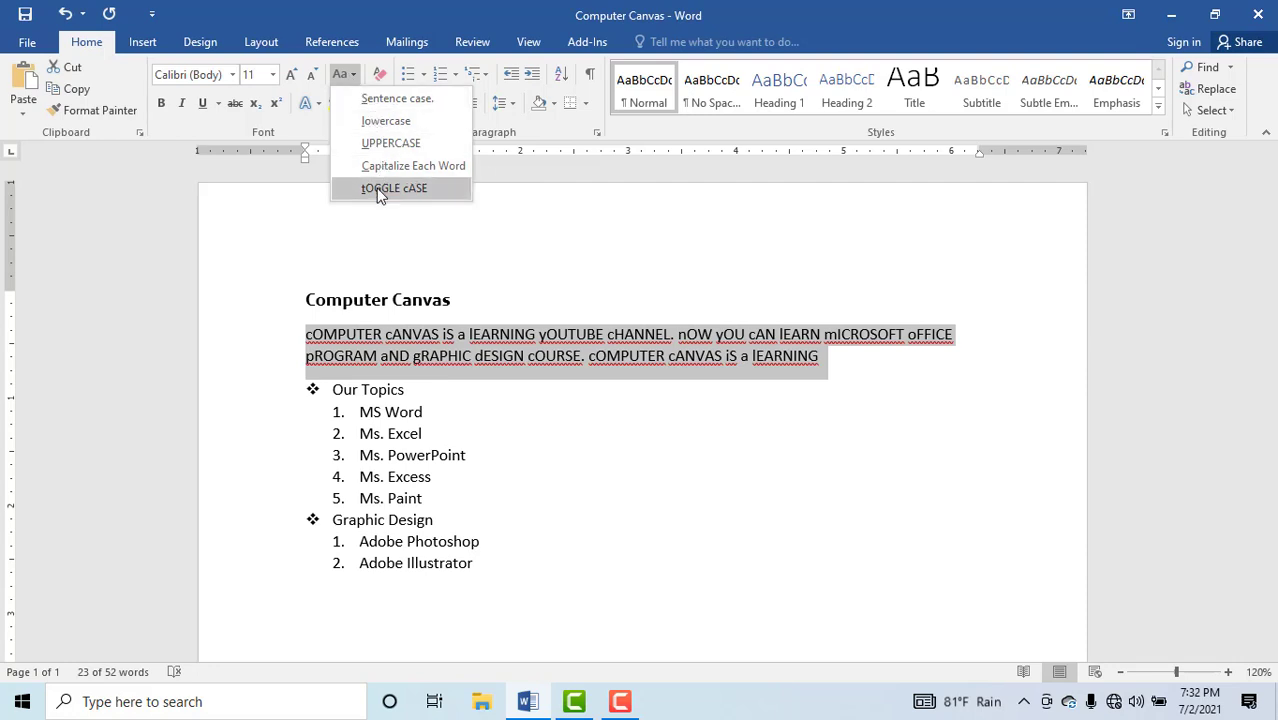
left_click(386, 99)
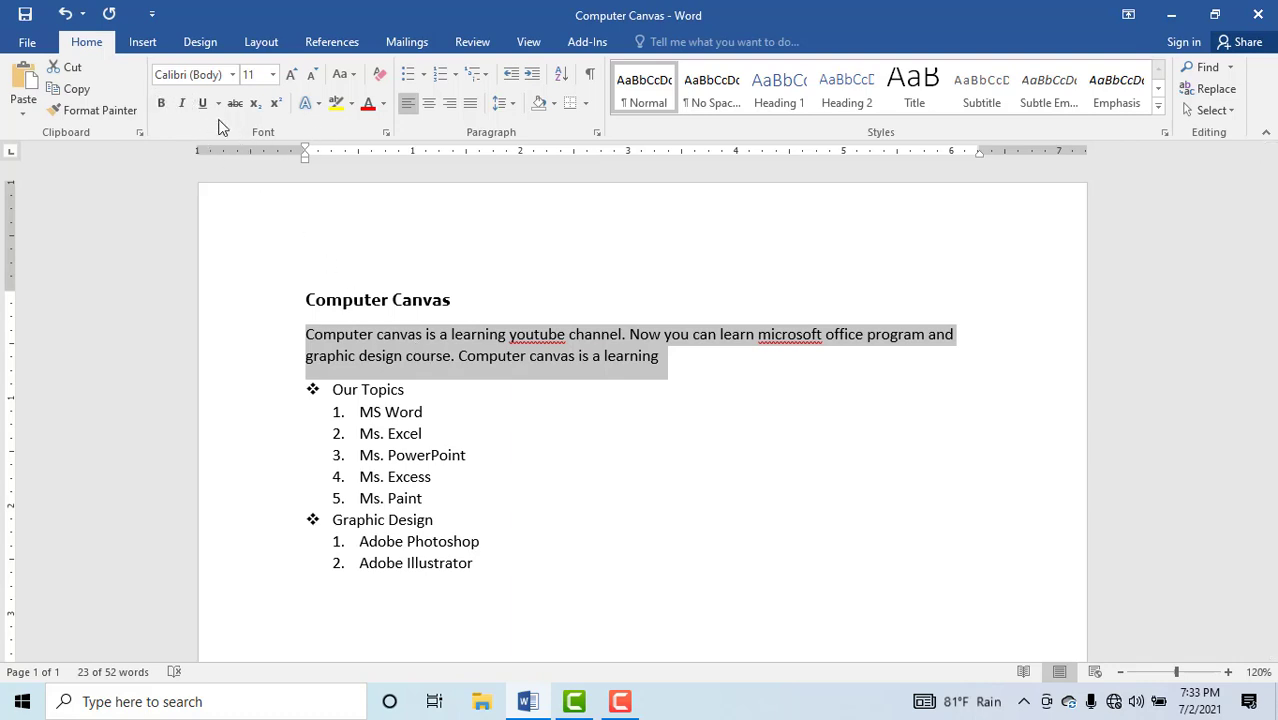
Step: Apply and remove bold on the introductory paragraph, and do the same with italic
left_click(160, 104)
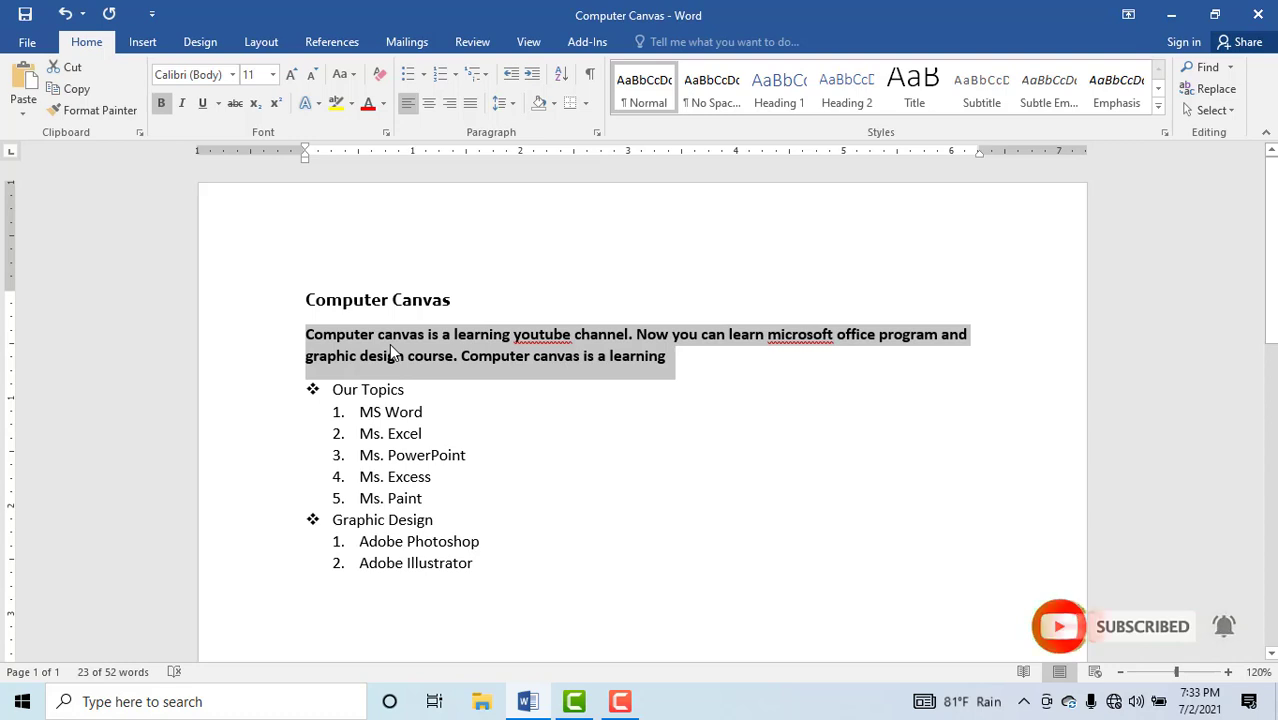
left_click(161, 104)
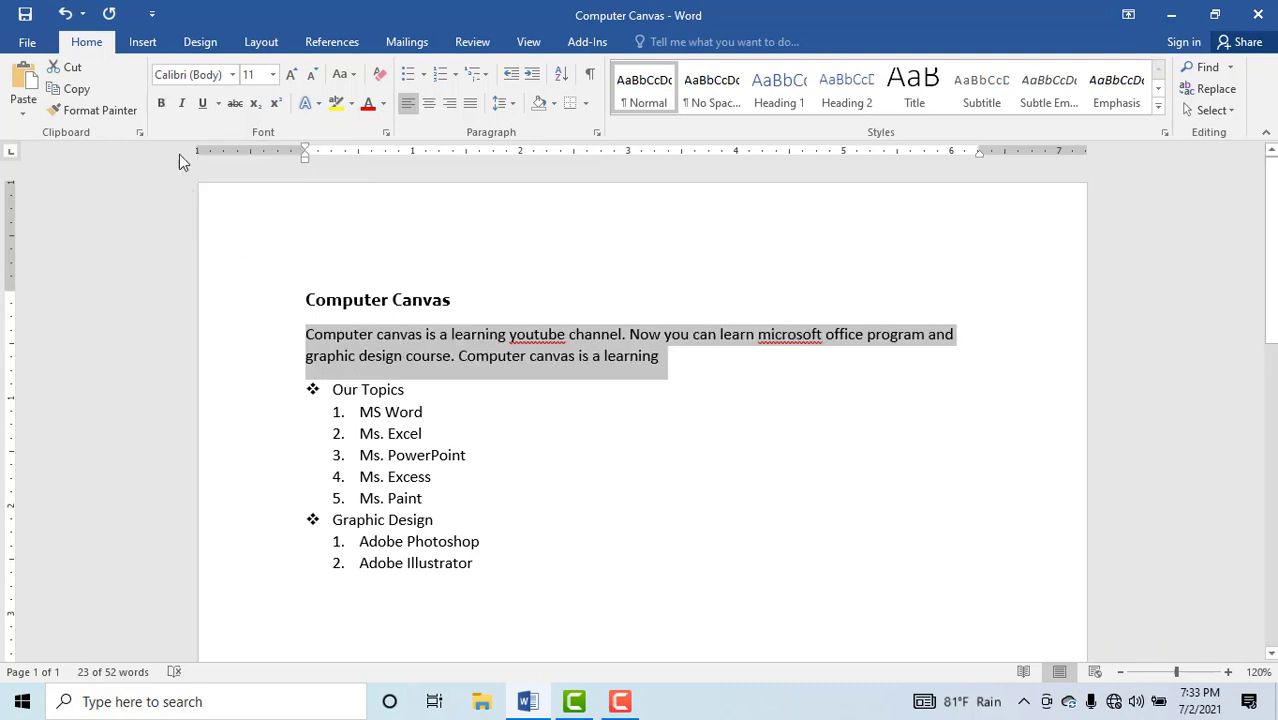
left_click(183, 106)
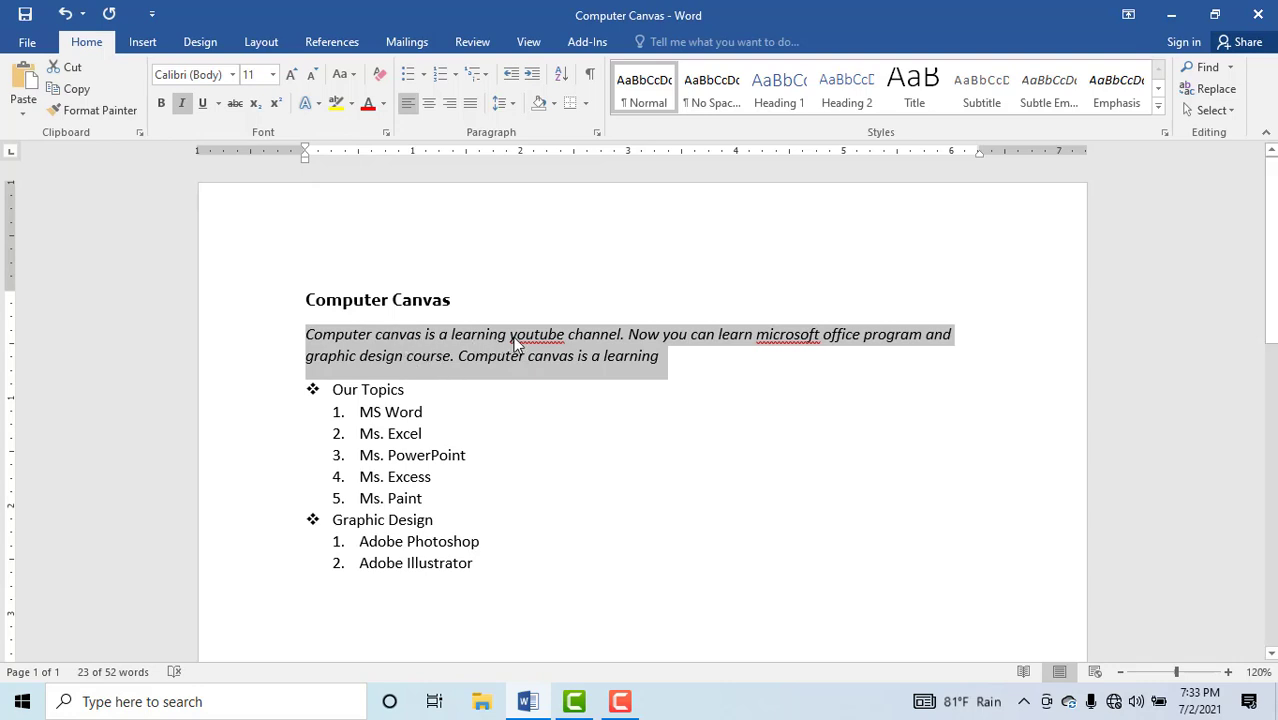
left_click(178, 104)
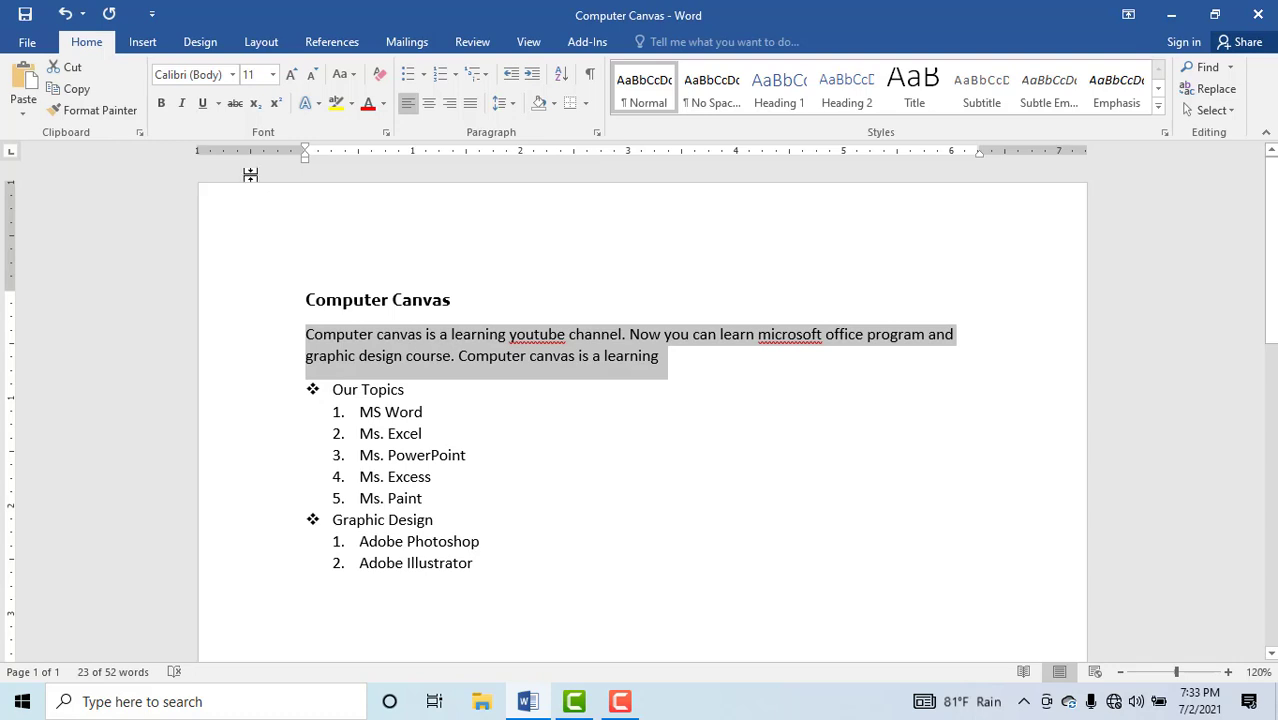
Step: Underline the "Computer Canvas" heading with a single line, and switch the underline style to a double line
left_click(393, 299)
left_click_drag(455, 299, 282, 299)
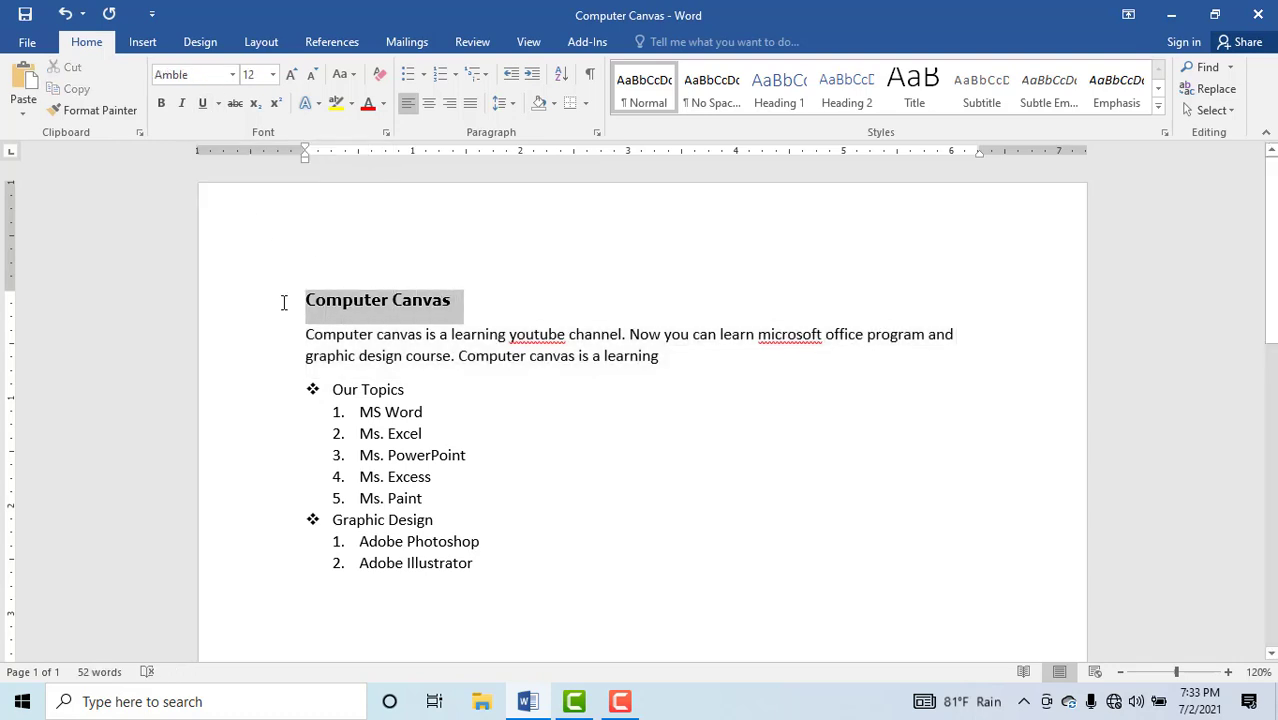
left_click(204, 104)
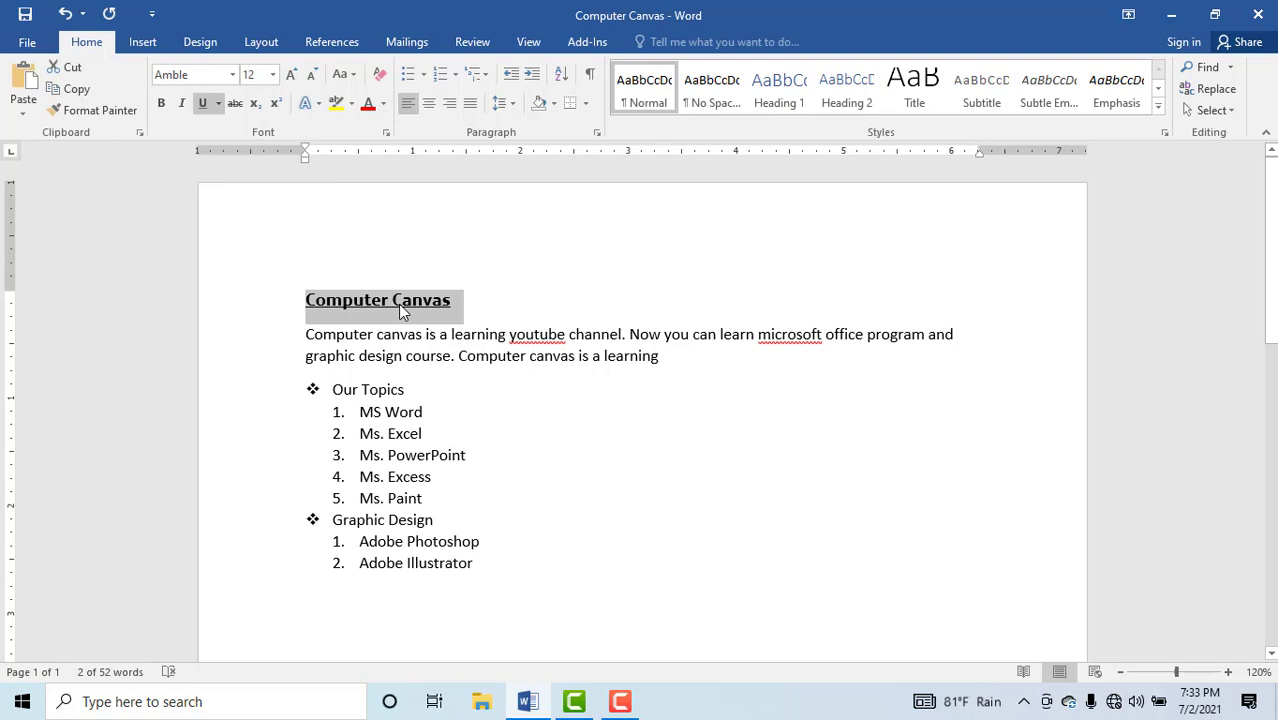
left_click(217, 104)
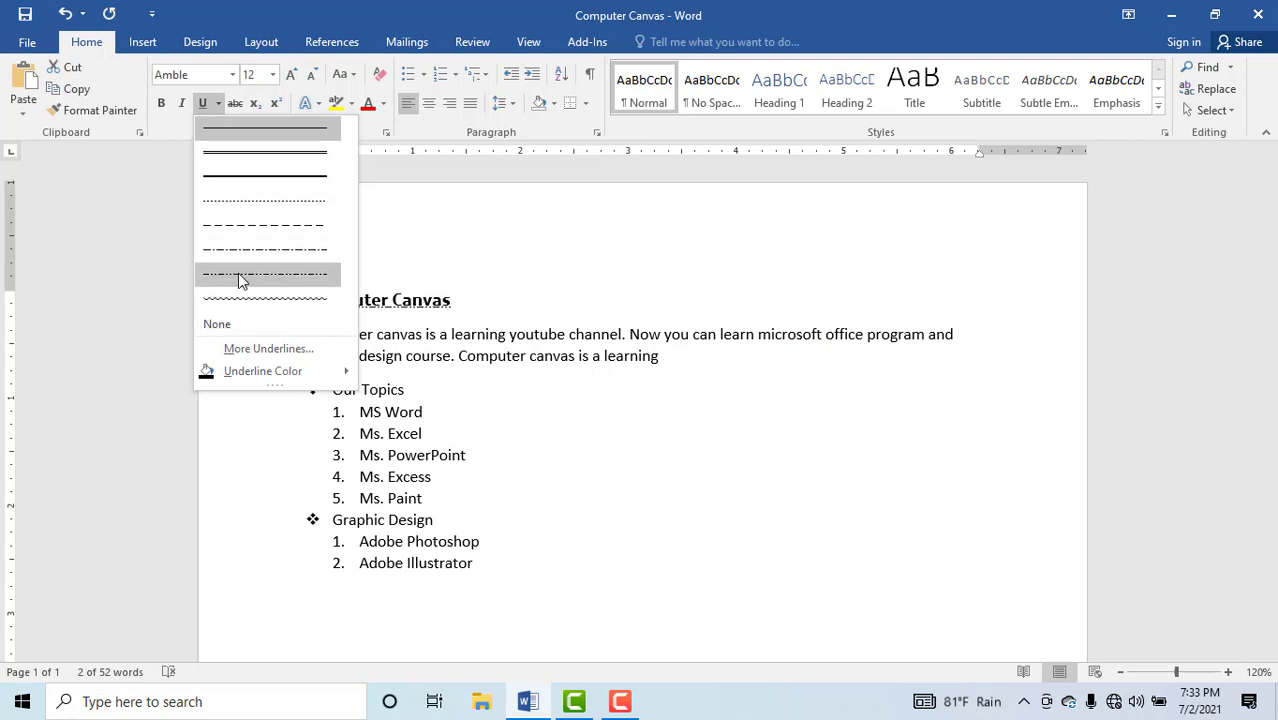
left_click(265, 152)
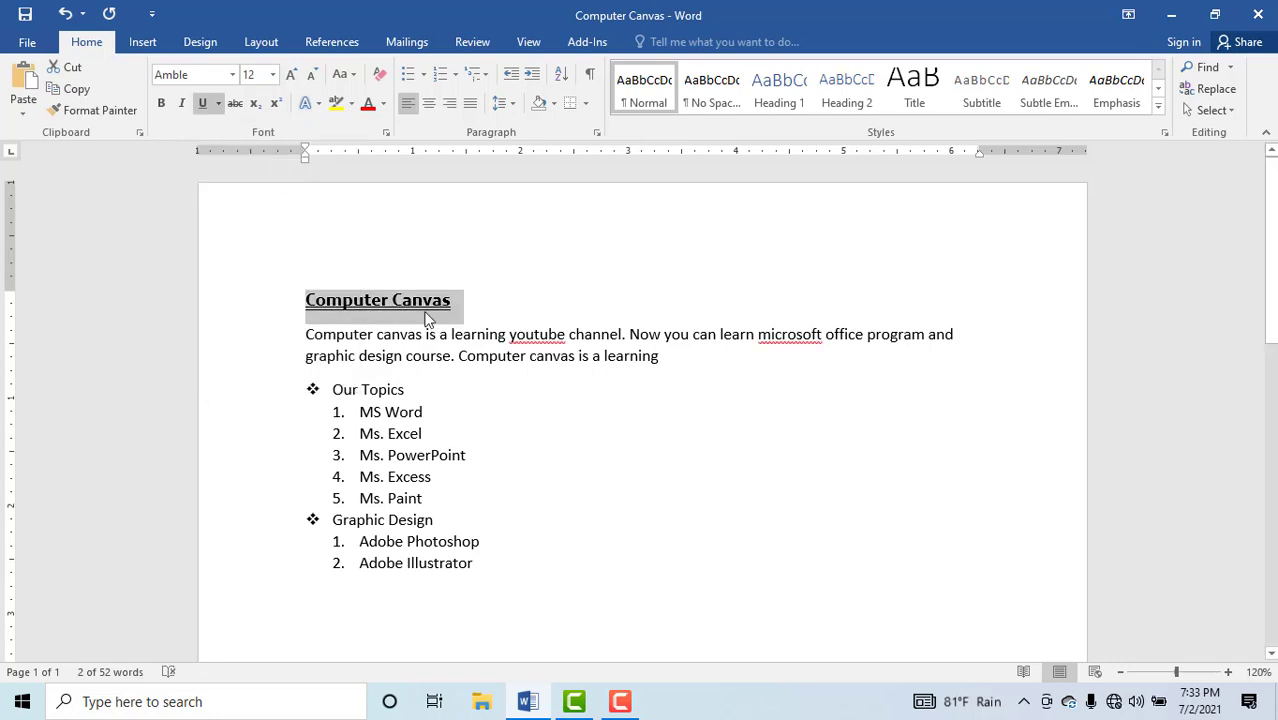
Step: Remove the underline from the "Computer Canvas" heading and apply strikethrough to it
left_click(205, 104)
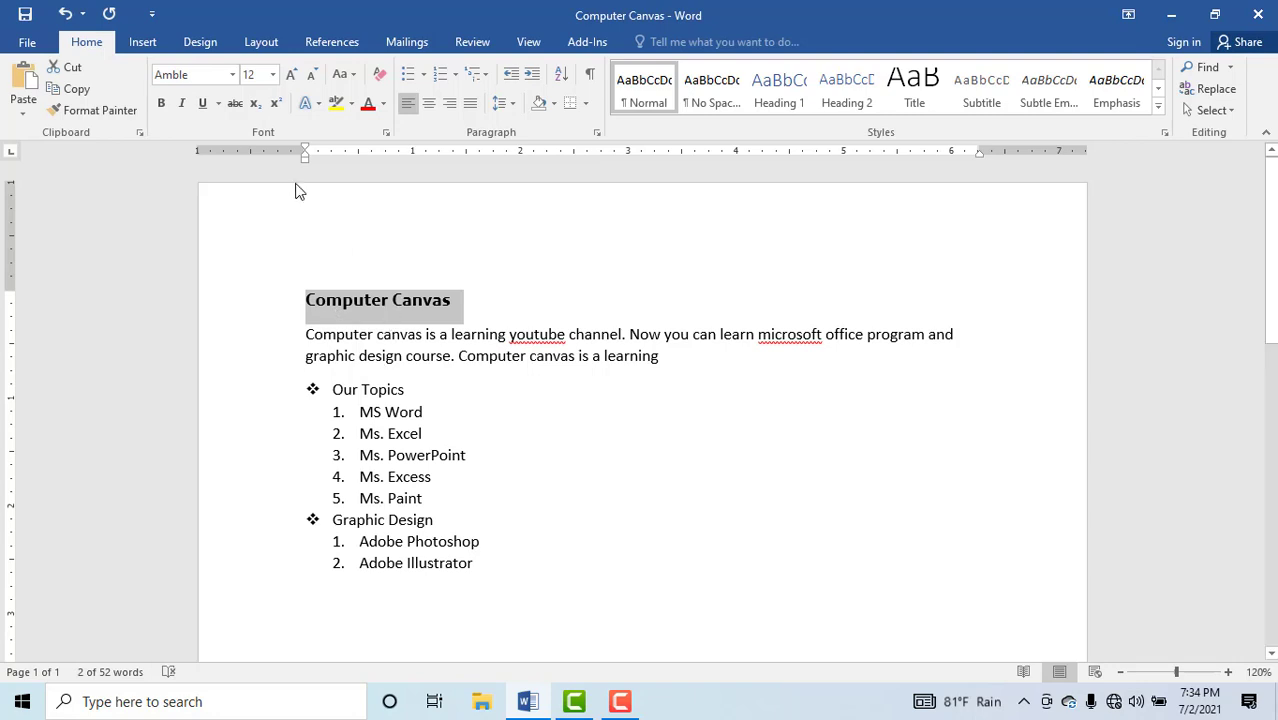
left_click(235, 103)
Step: End the introductory paragraph with a period and add a new line below it reading "A2 b2"
left_click(710, 363)
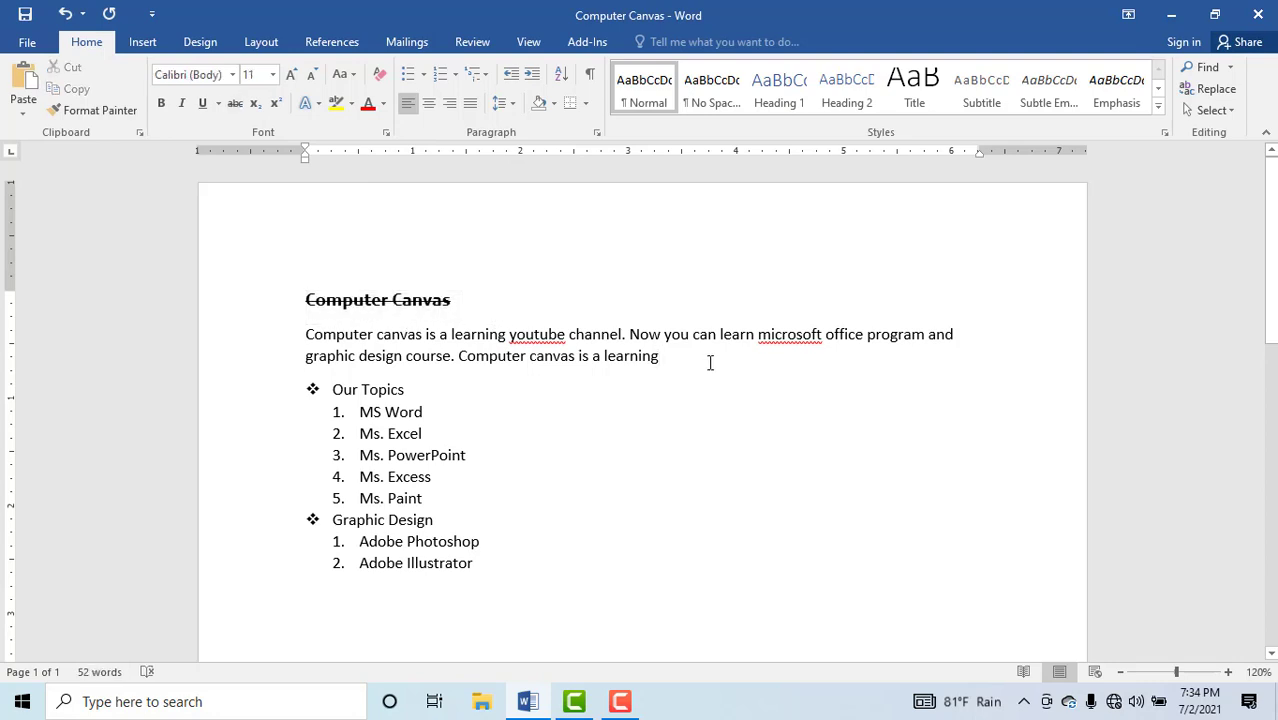
type(".")
key("Return")
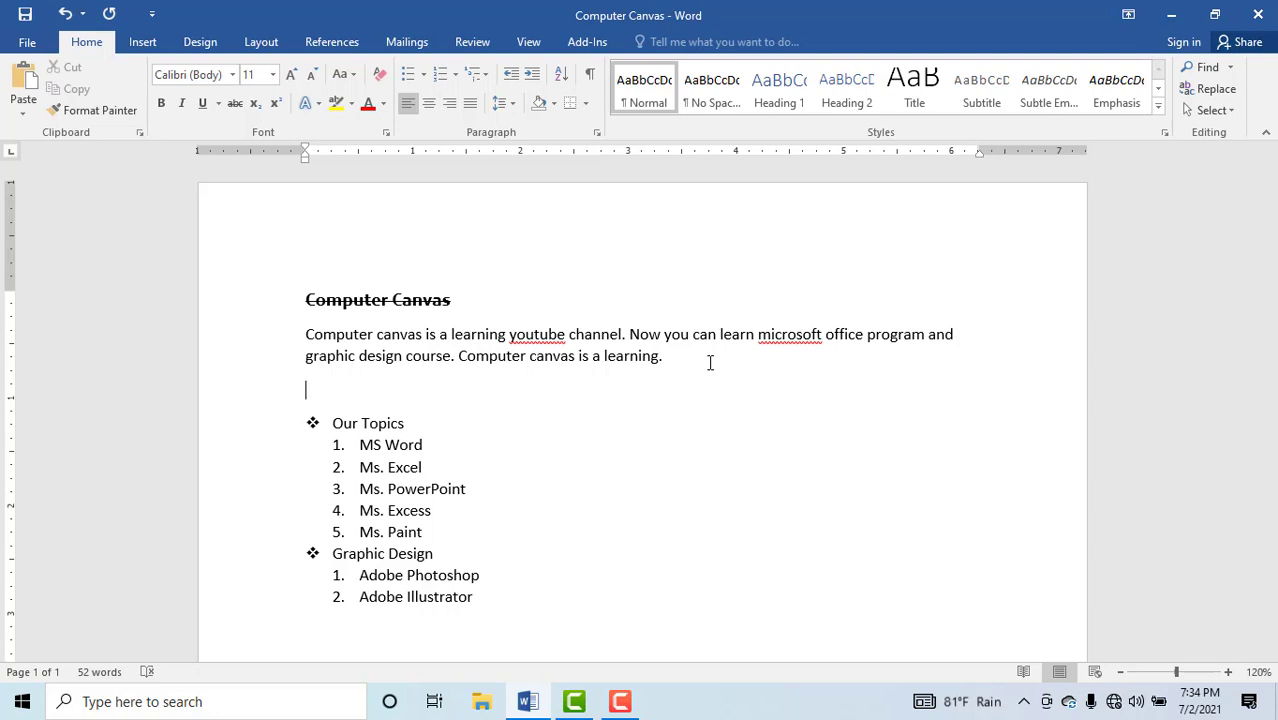
type("2 b2")
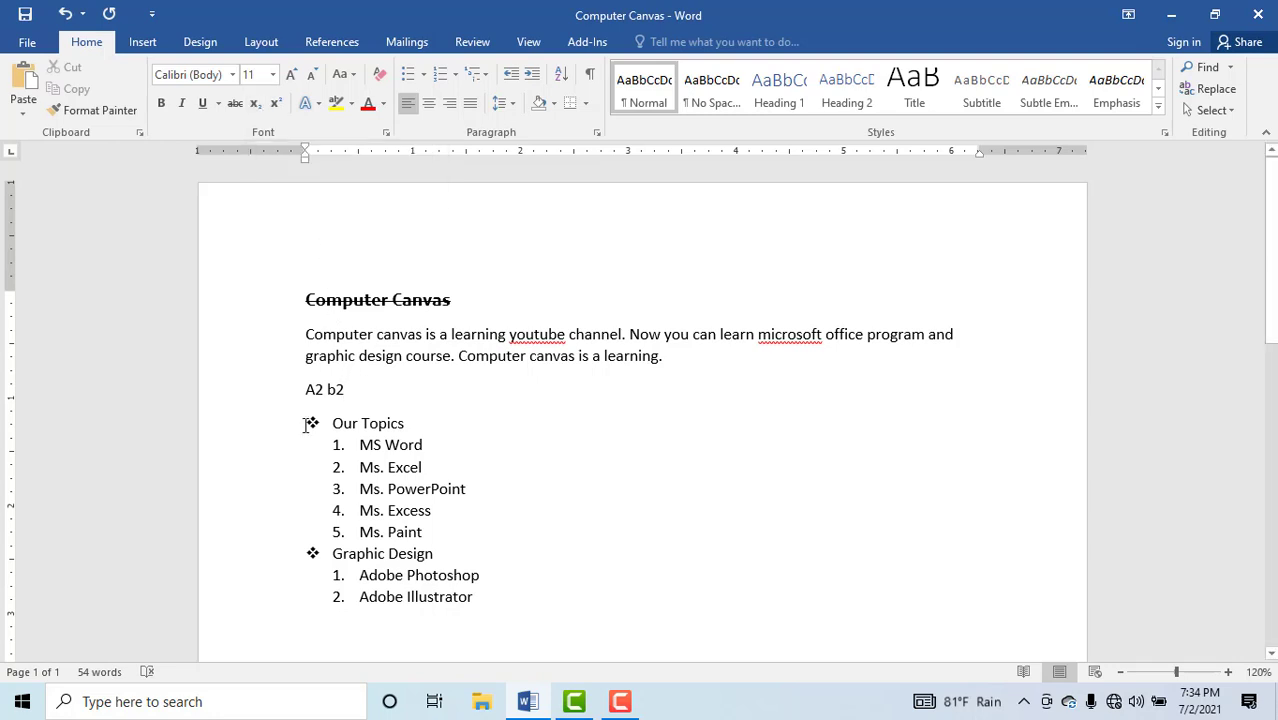
Step: Format the 2 after the letter A in the "A2 b2" line as subscript
left_click_drag(320, 390, 313, 393)
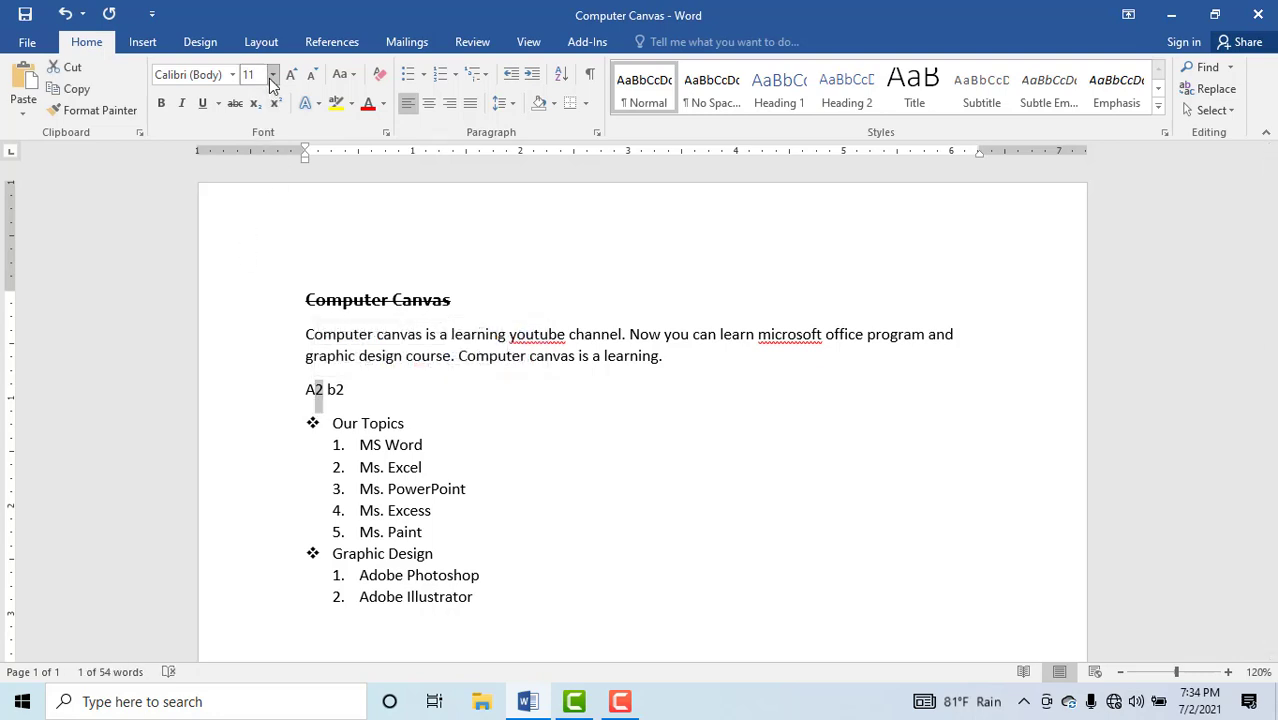
left_click(255, 103)
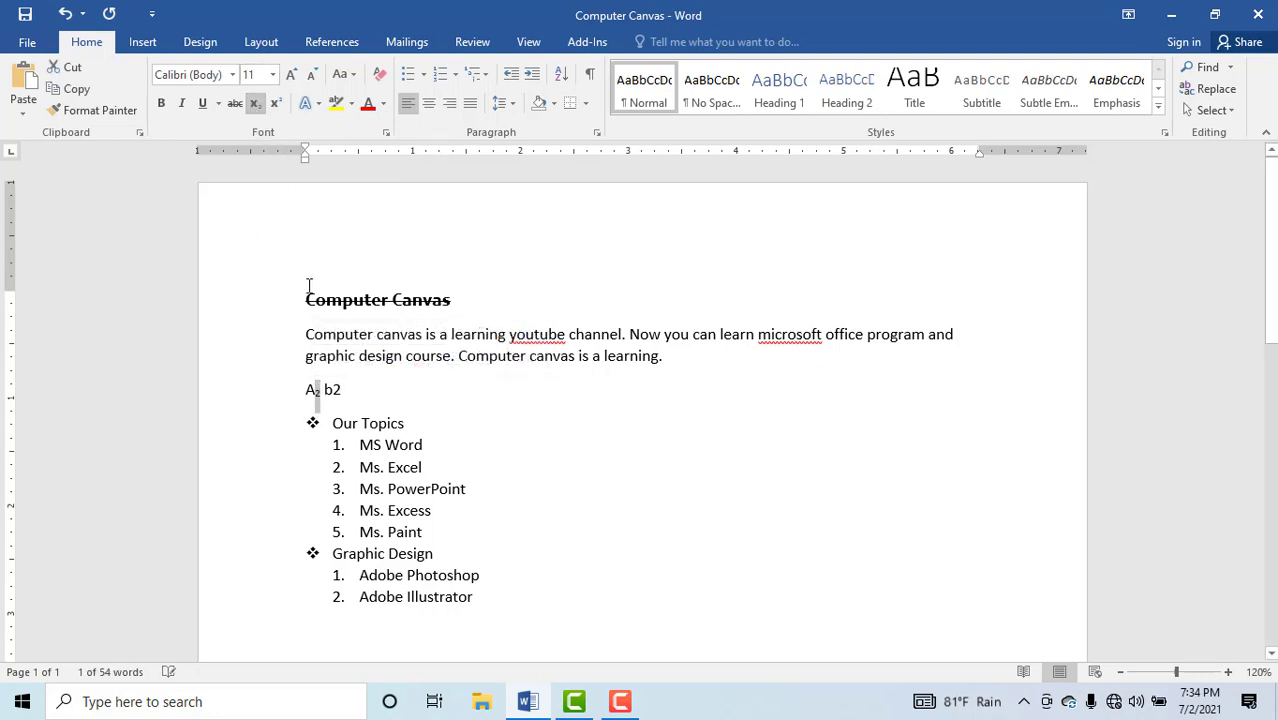
left_click(338, 400)
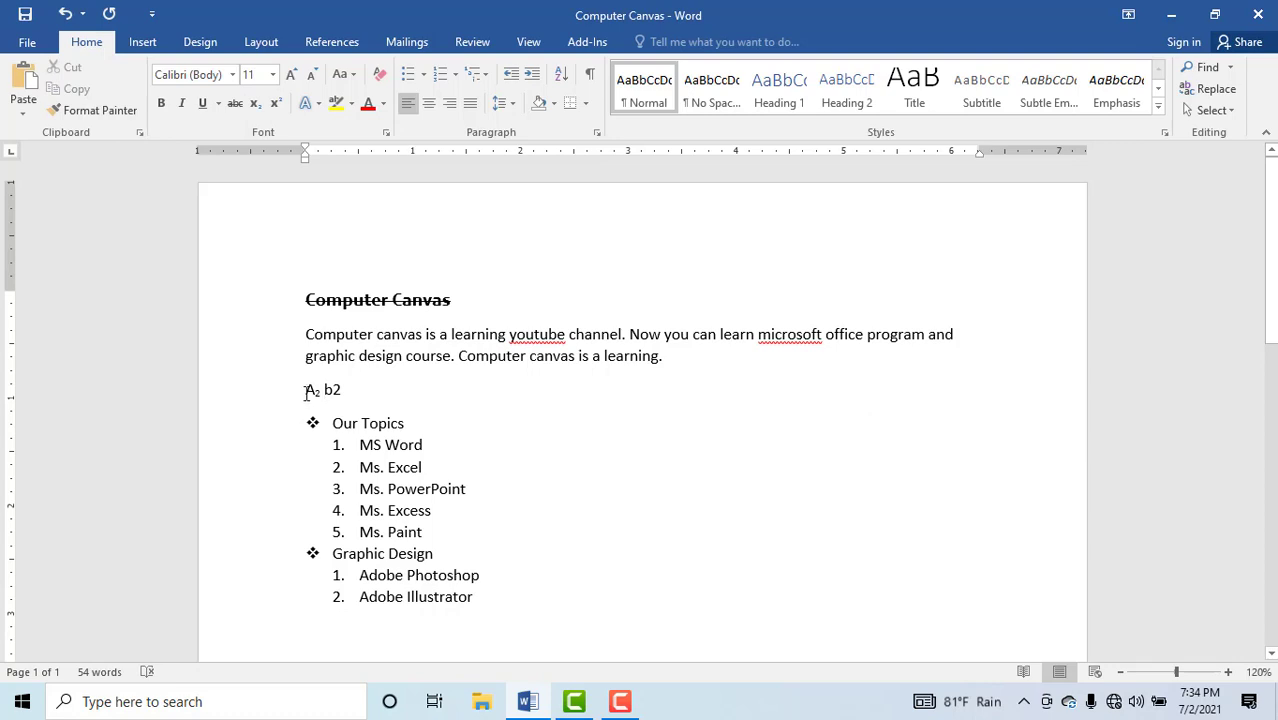
Step: Try superscript and subscript on the 2 after the letter b, and return it to normal text
left_click_drag(342, 392, 330, 394)
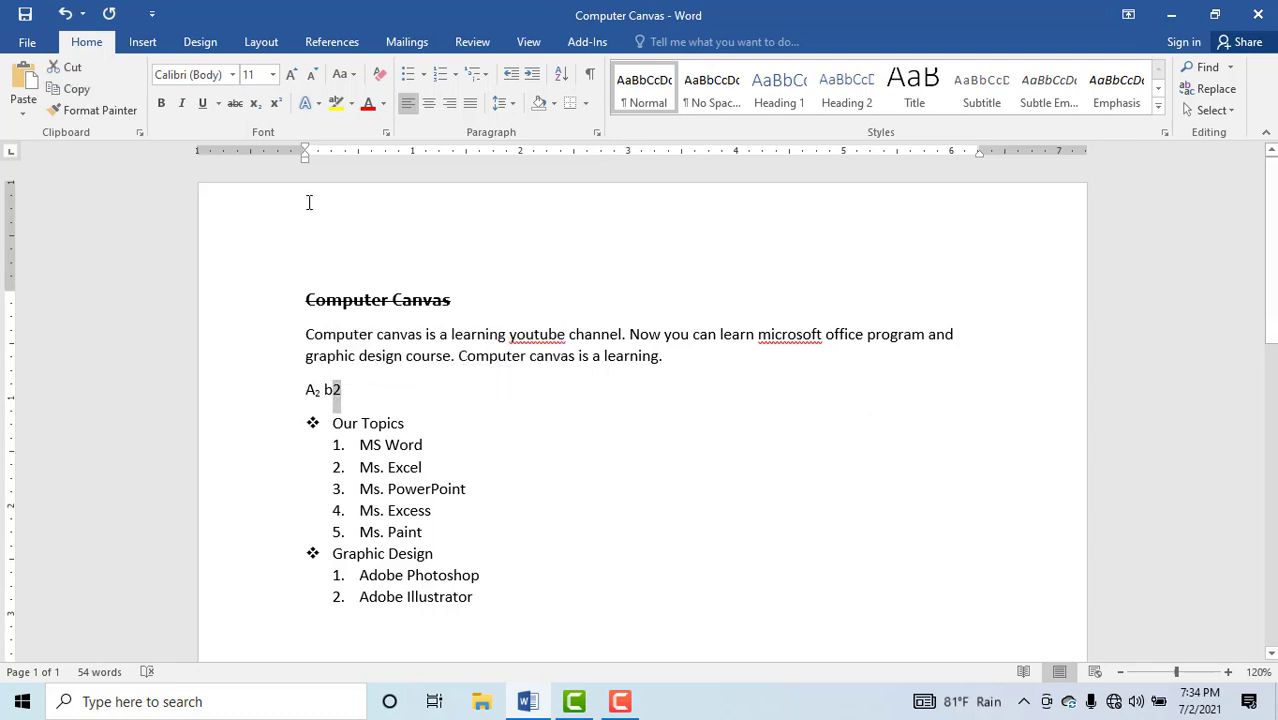
left_click(276, 104)
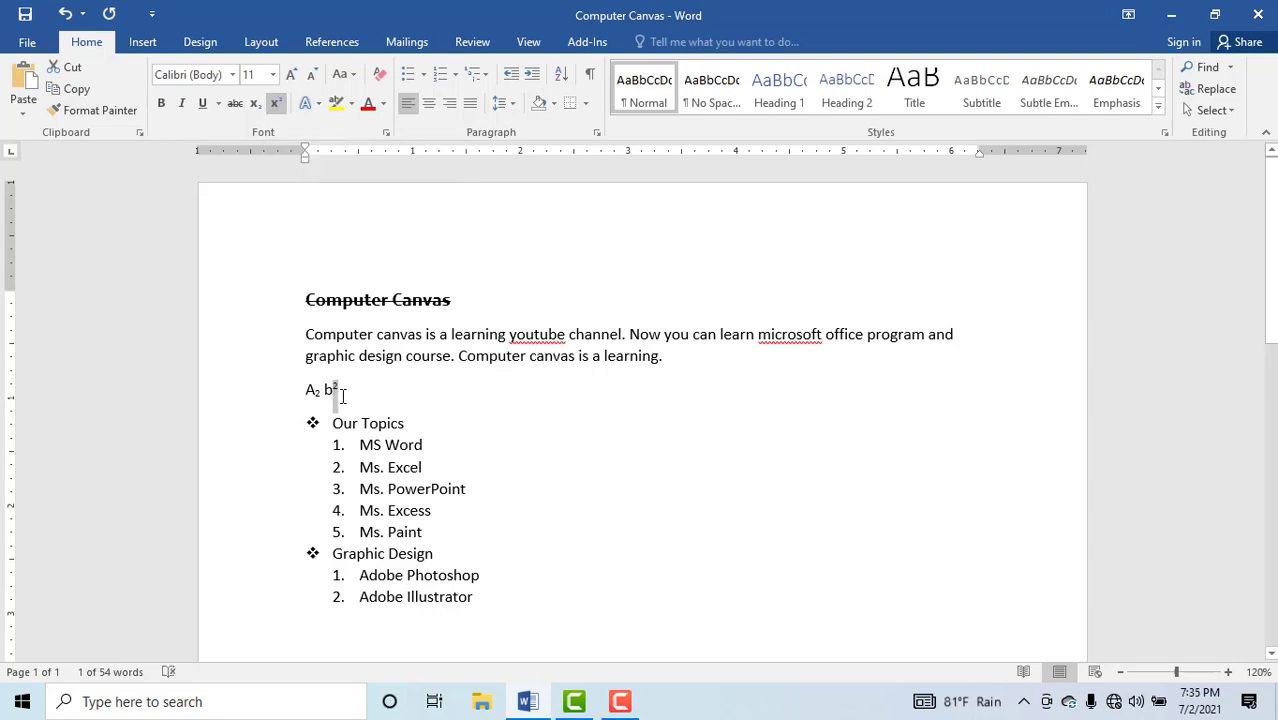
left_click(270, 105)
left_click(255, 104)
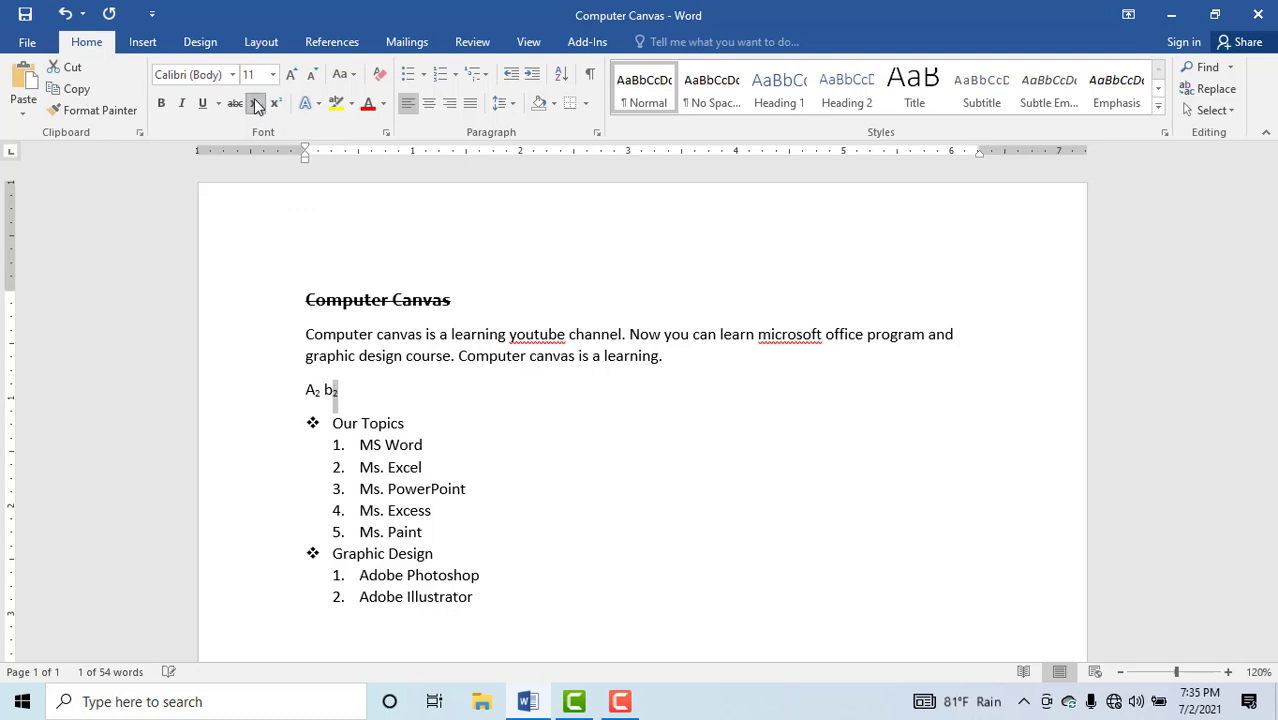
left_click(255, 104)
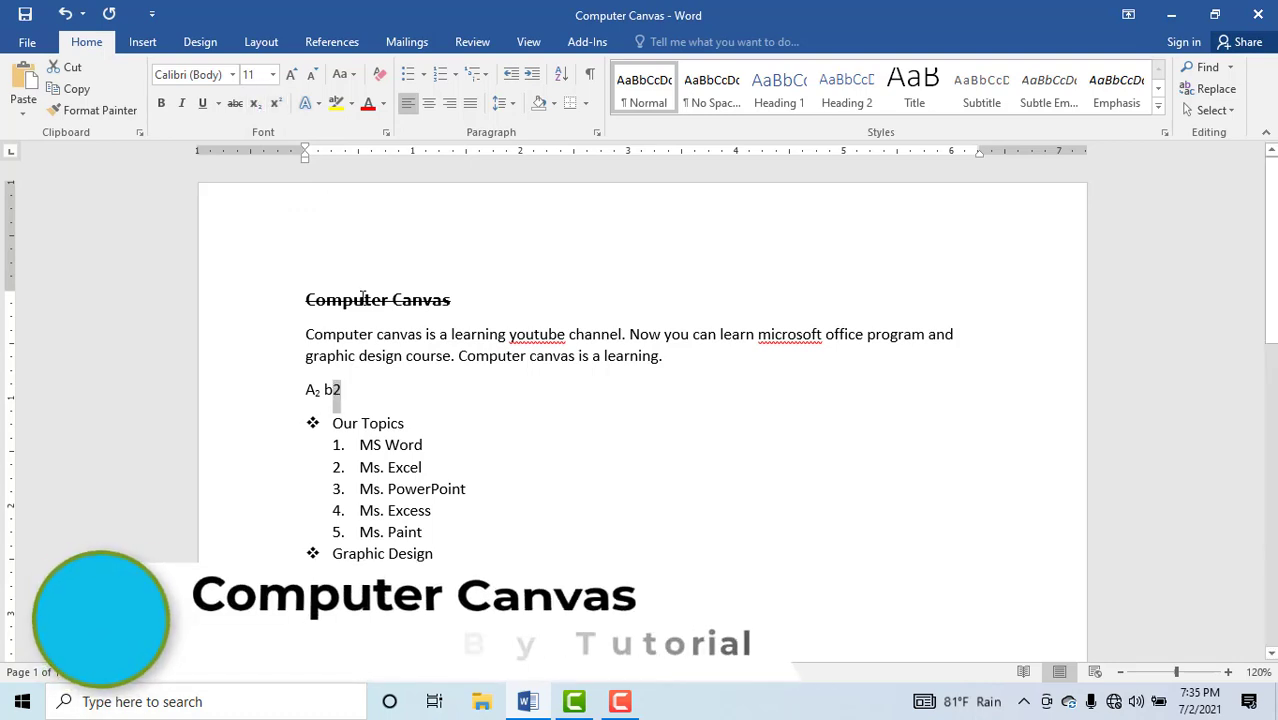
left_click(361, 398)
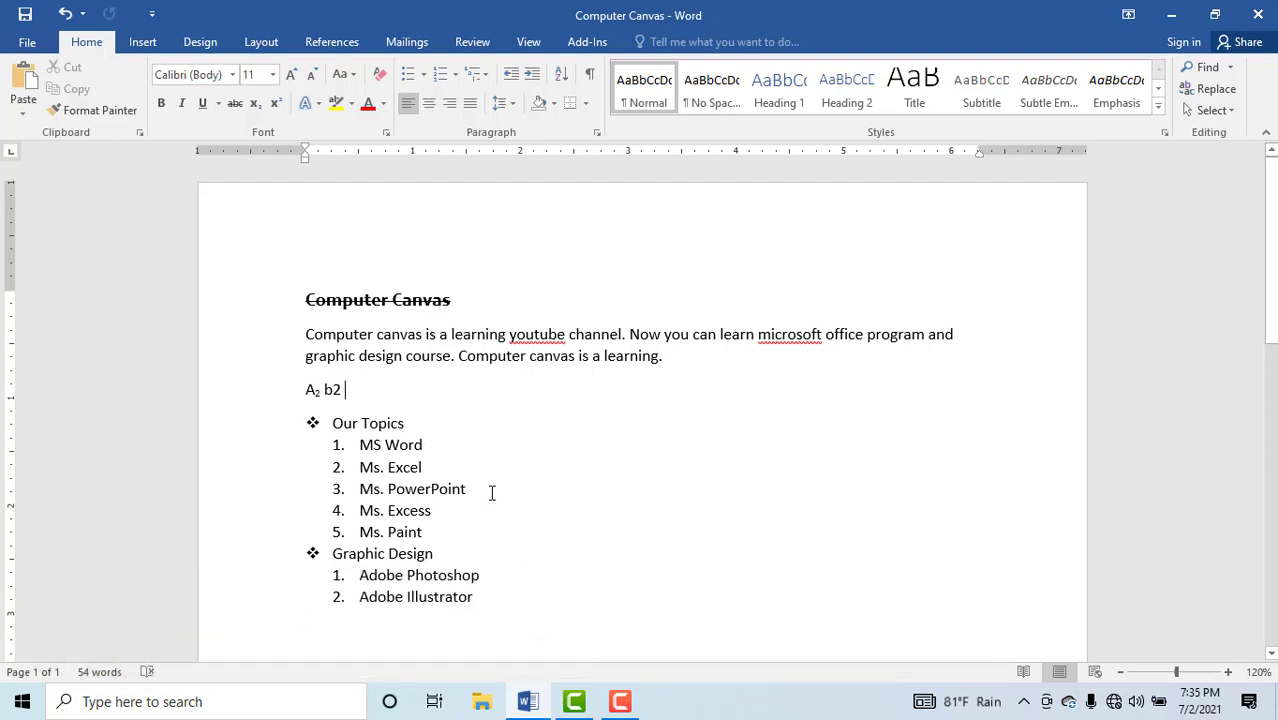
Step: Color the introductory paragraph's text standard Blue, and reset its font color to Automatic
left_click_drag(687, 362, 254, 345)
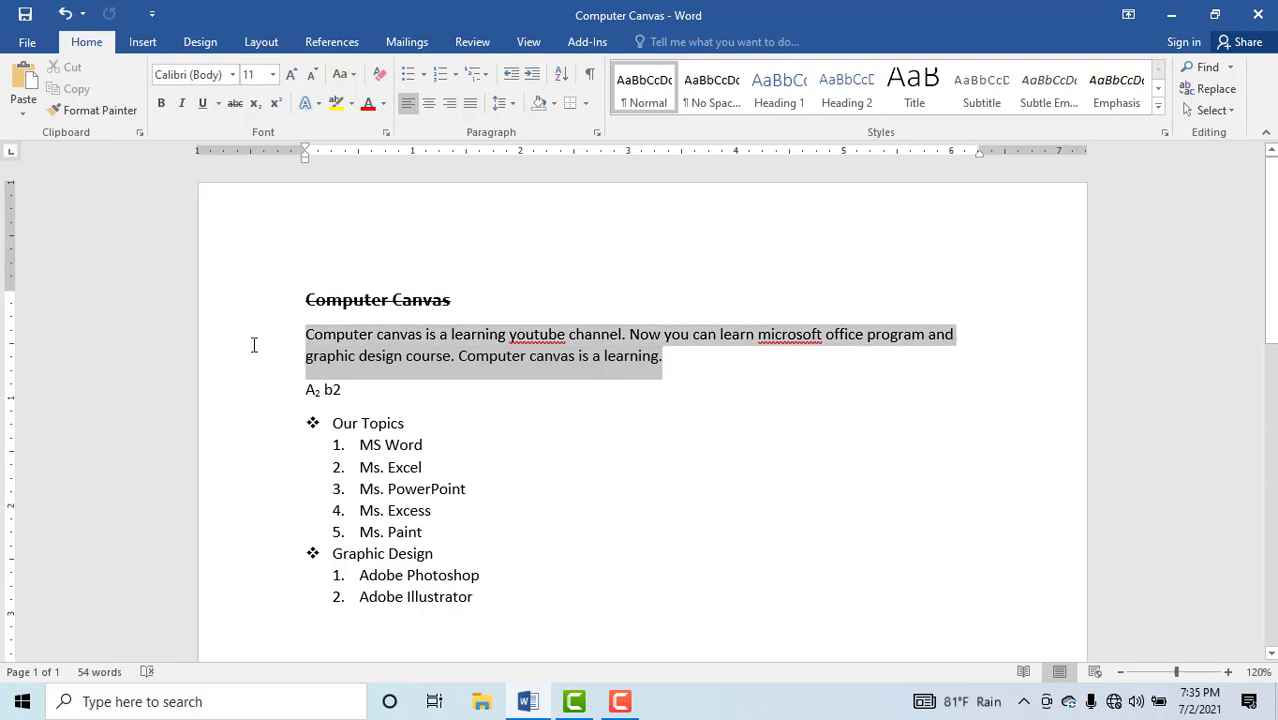
left_click(382, 104)
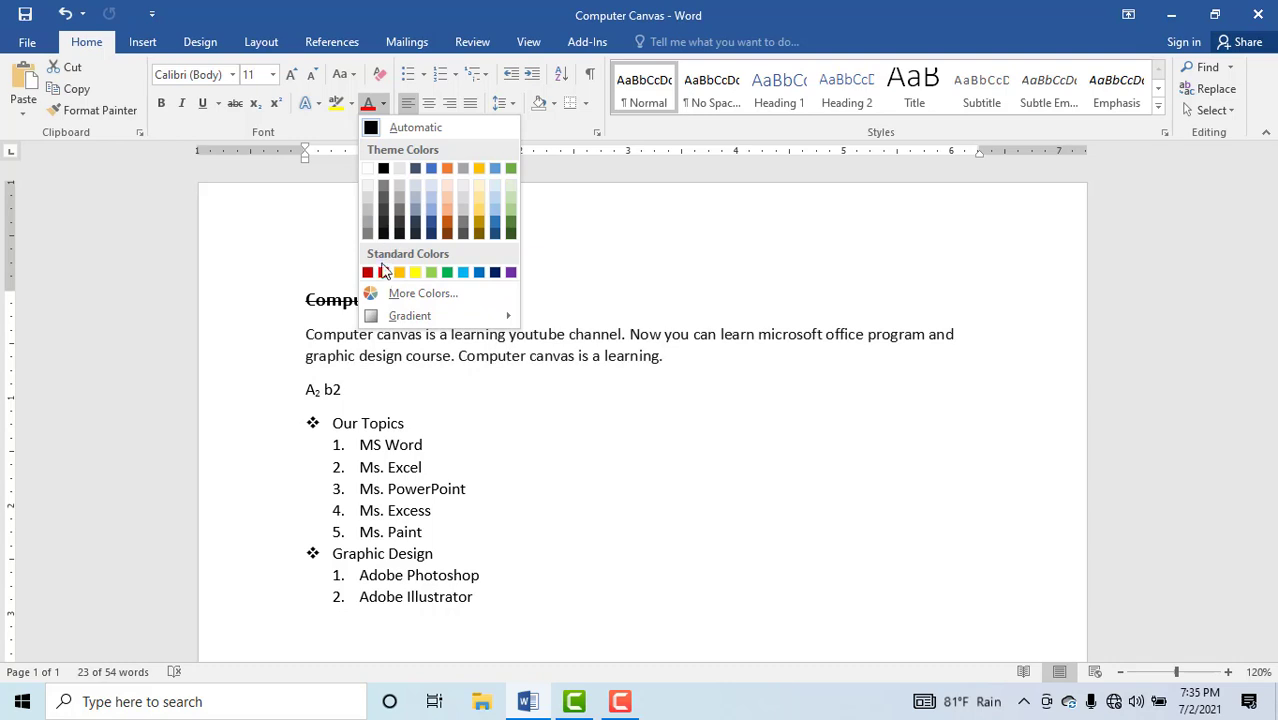
left_click(480, 273)
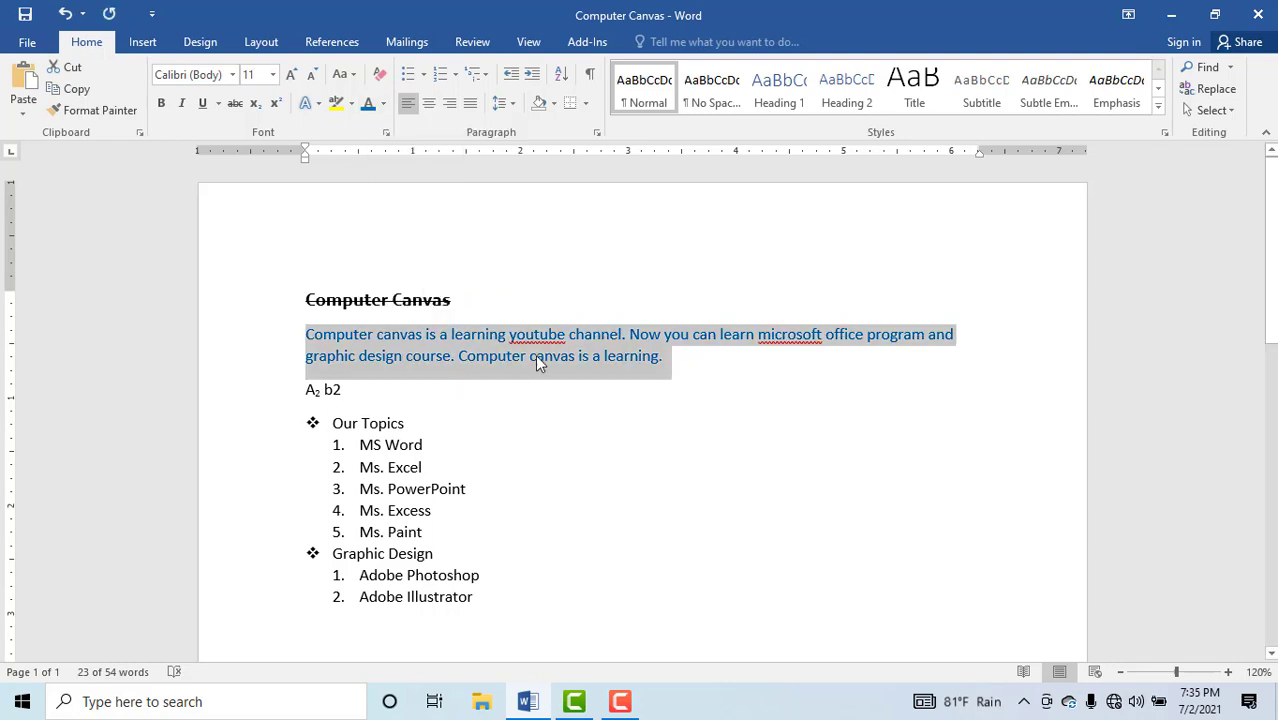
left_click(740, 366)
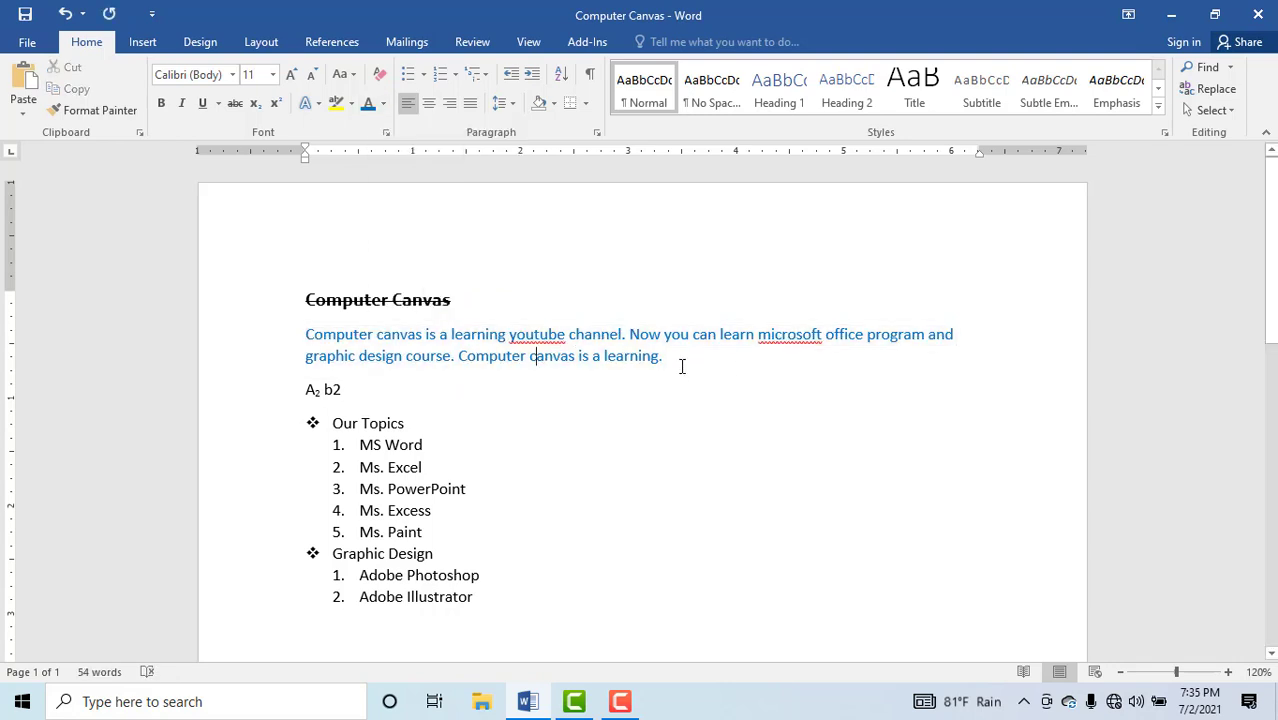
left_click_drag(666, 357, 277, 340)
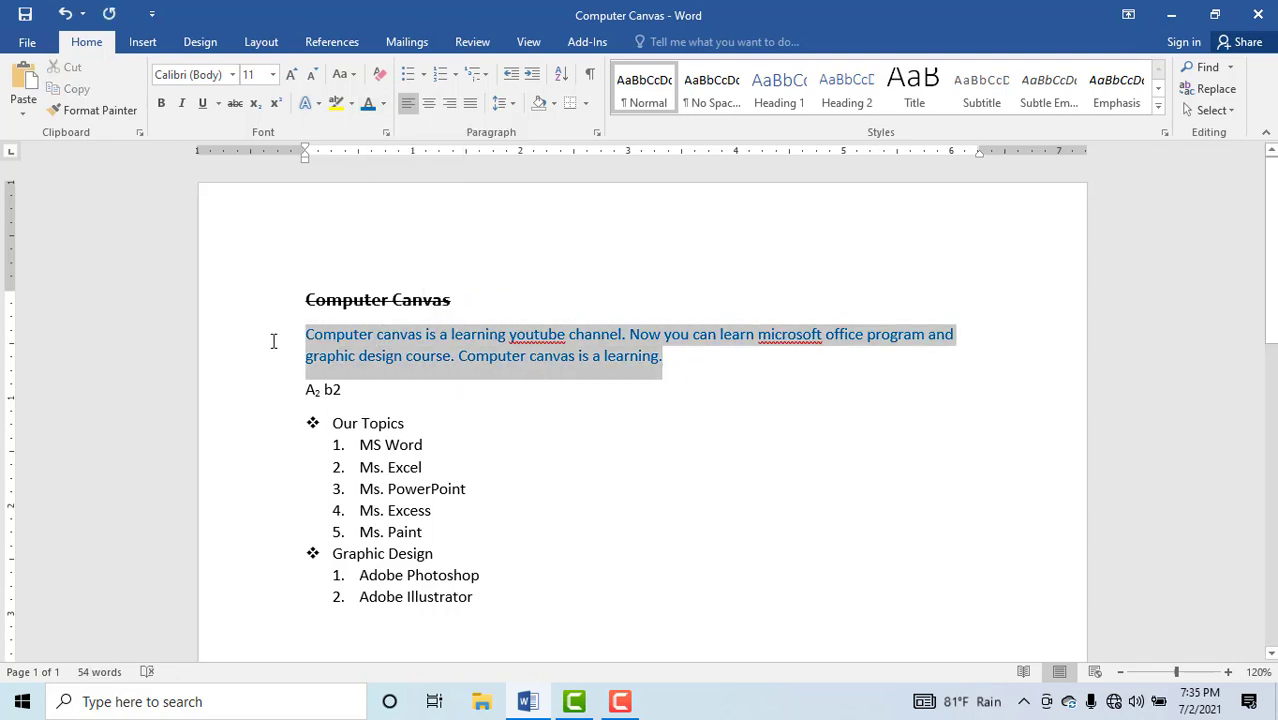
left_click(383, 103)
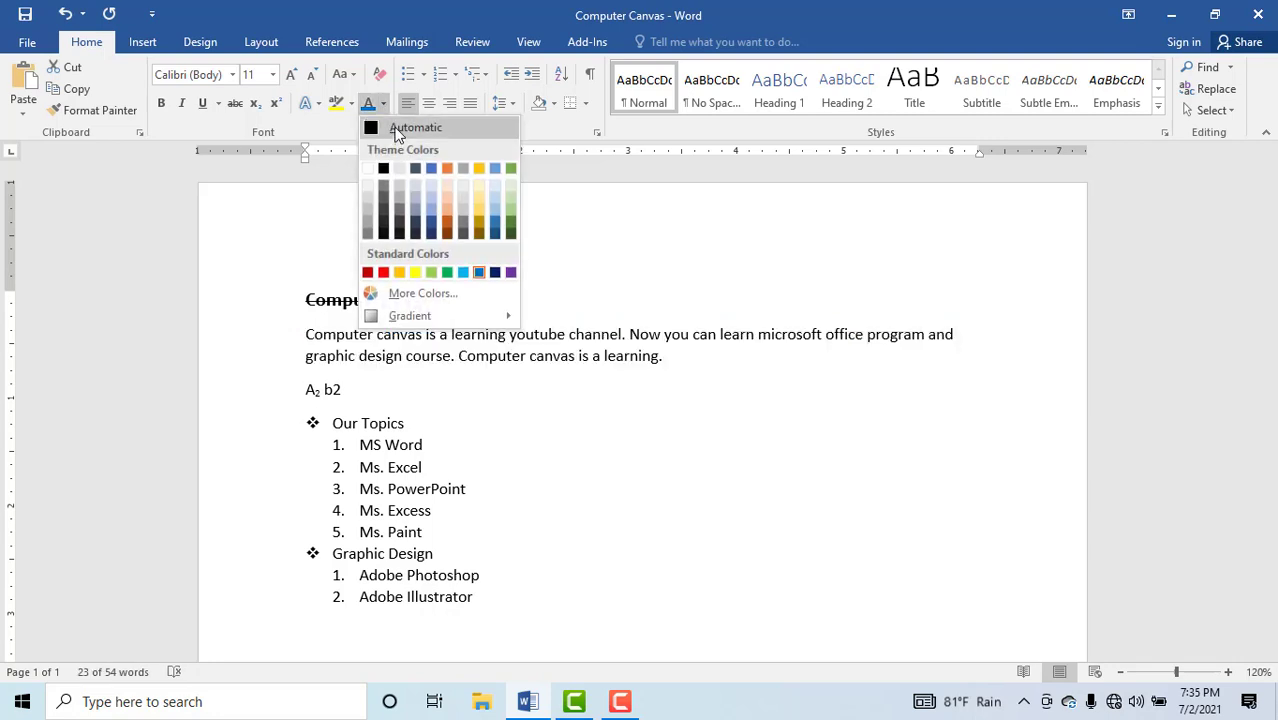
left_click(397, 130)
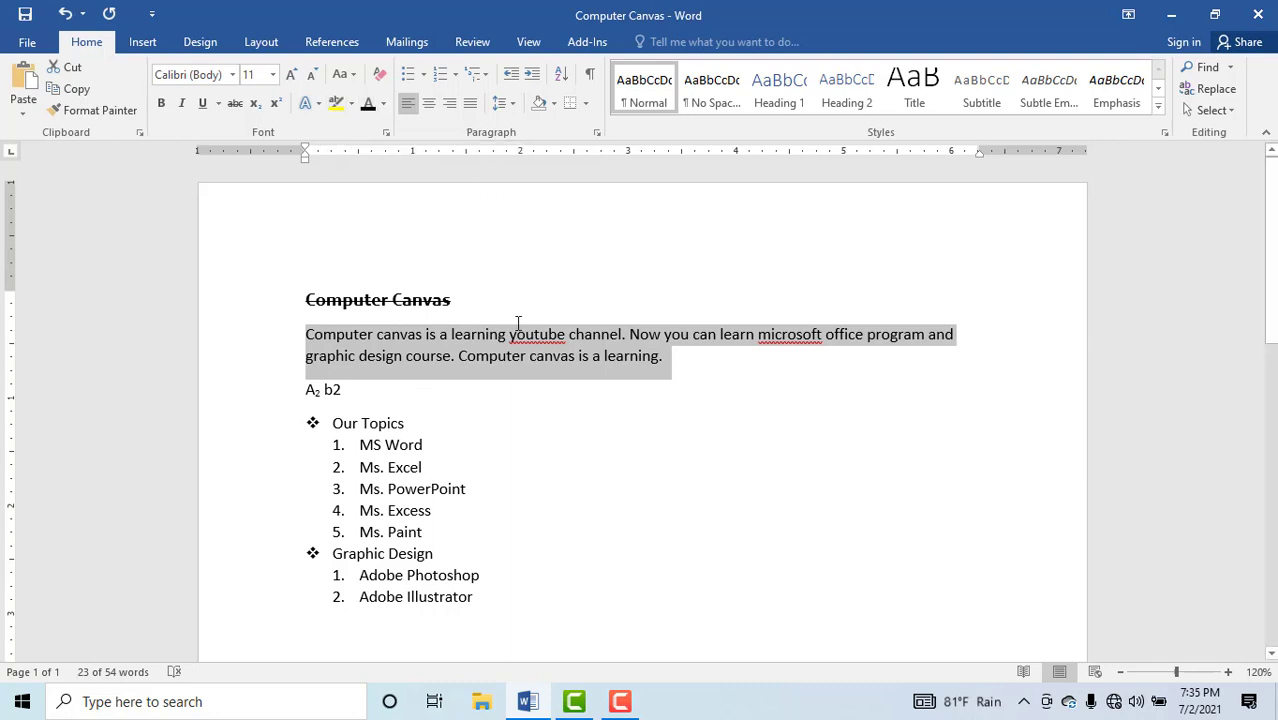
left_click(349, 357)
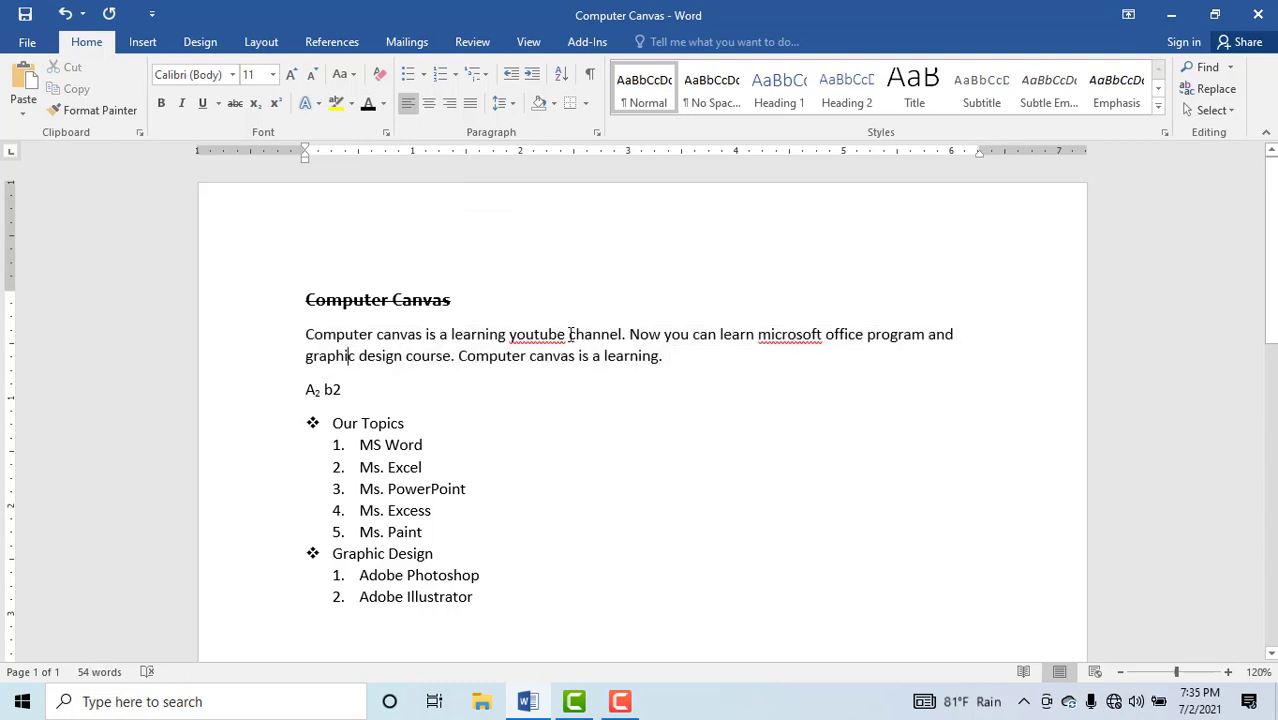
Step: Highlight the word "youtube" in the introductory paragraph with light gray, and remove the highlight by setting it to No Color
left_click_drag(568, 335, 510, 340)
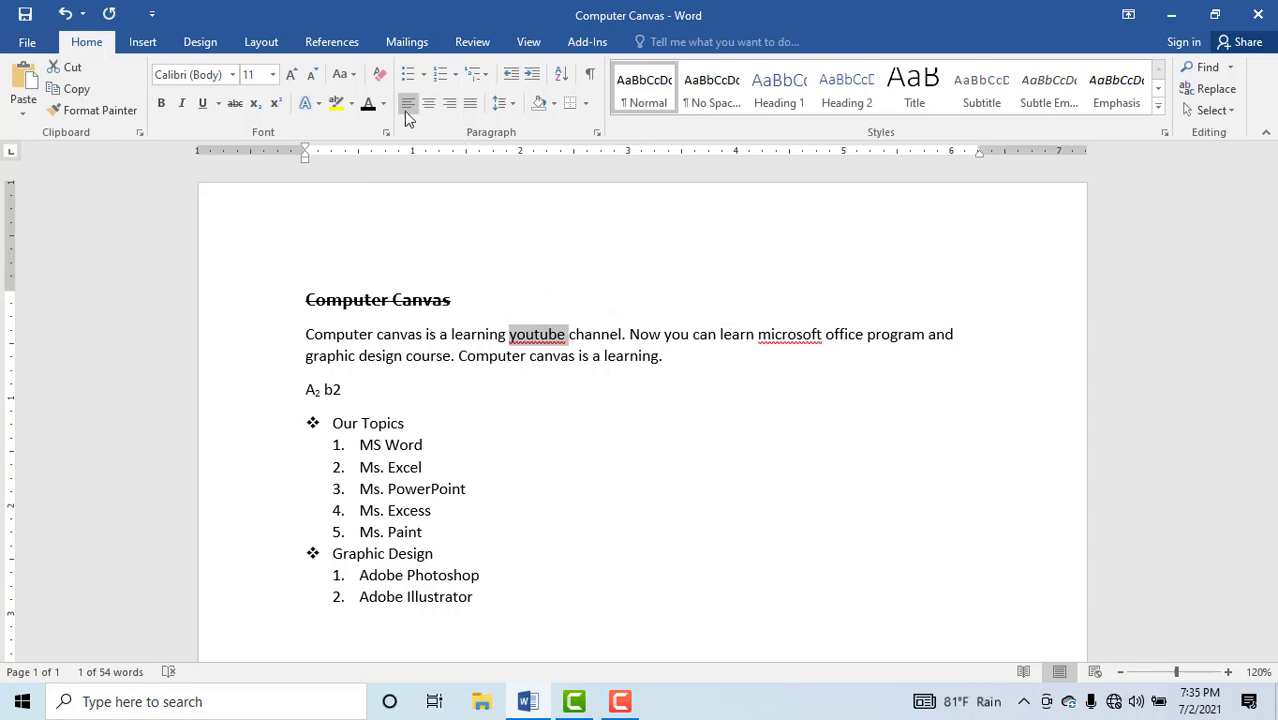
left_click(352, 104)
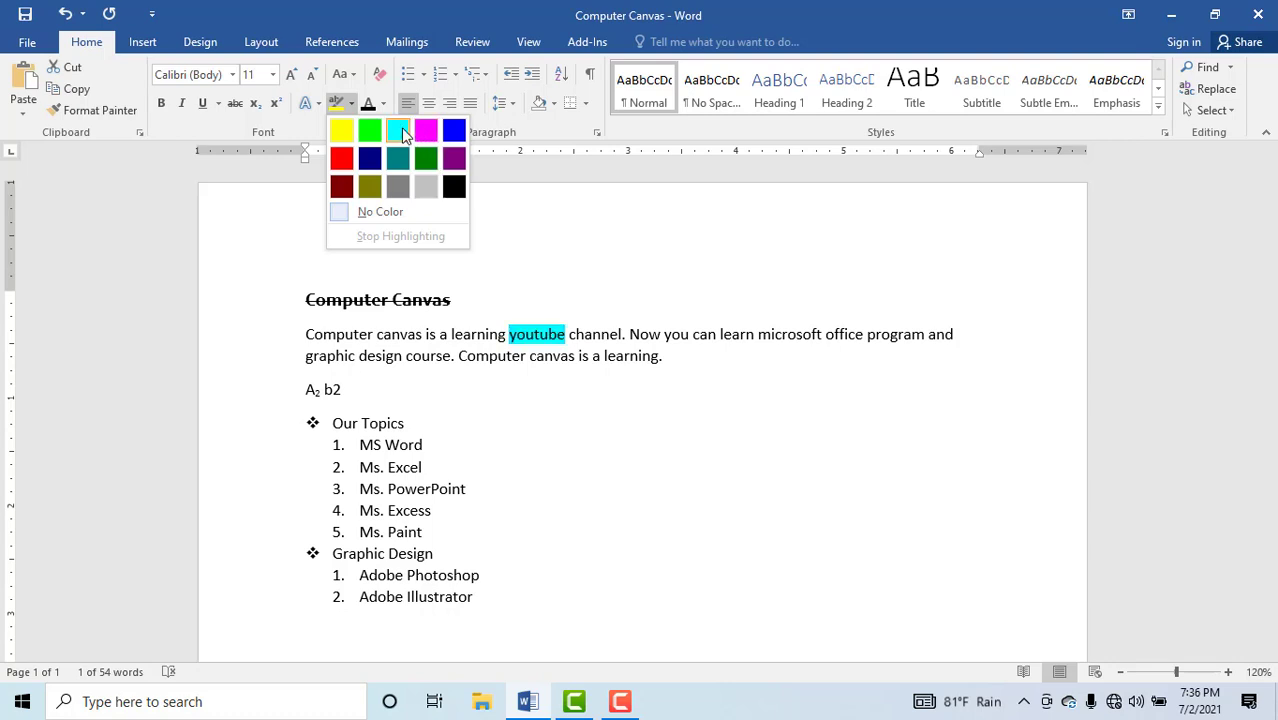
left_click(424, 185)
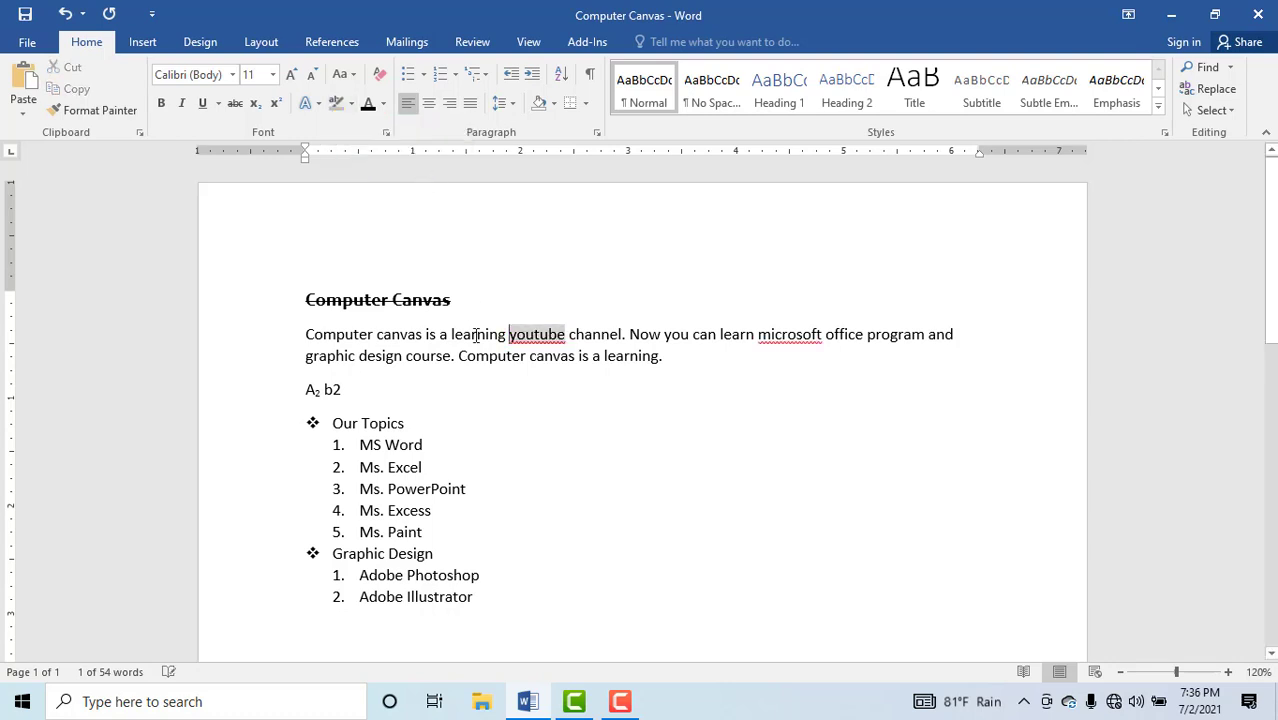
left_click(342, 334)
left_click(566, 336, "shift")
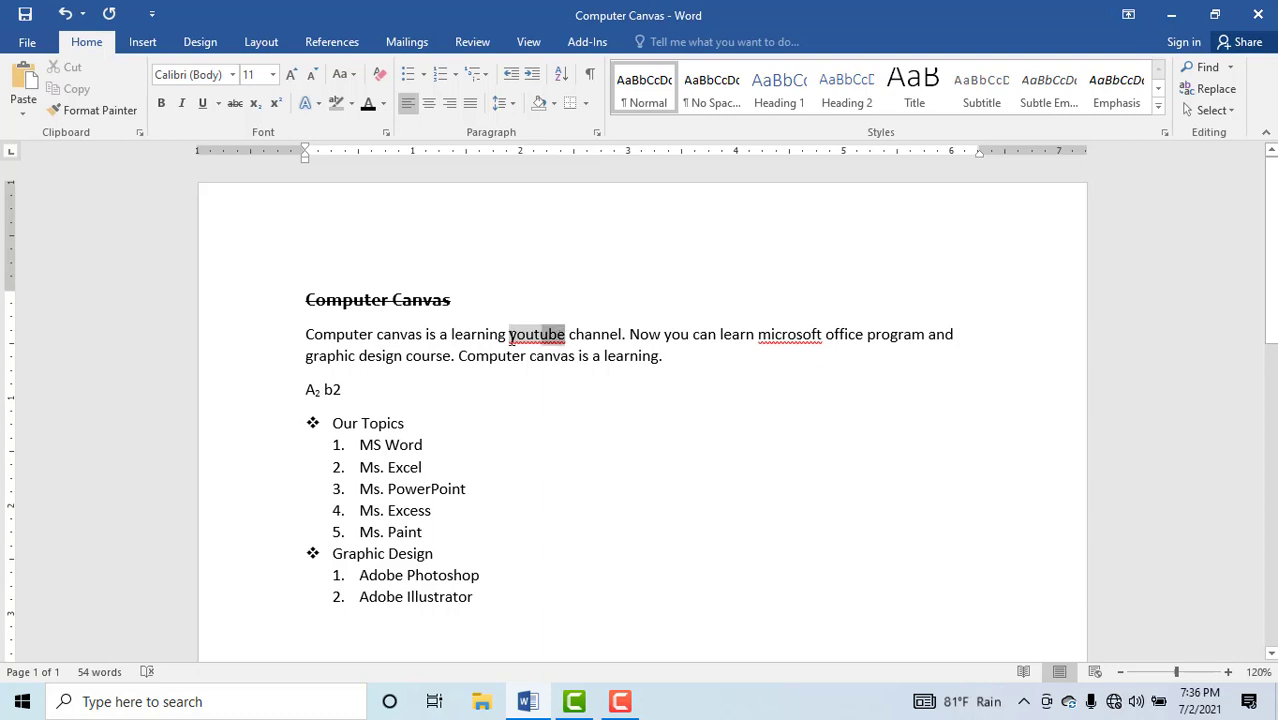
left_click(350, 105)
left_click(388, 213)
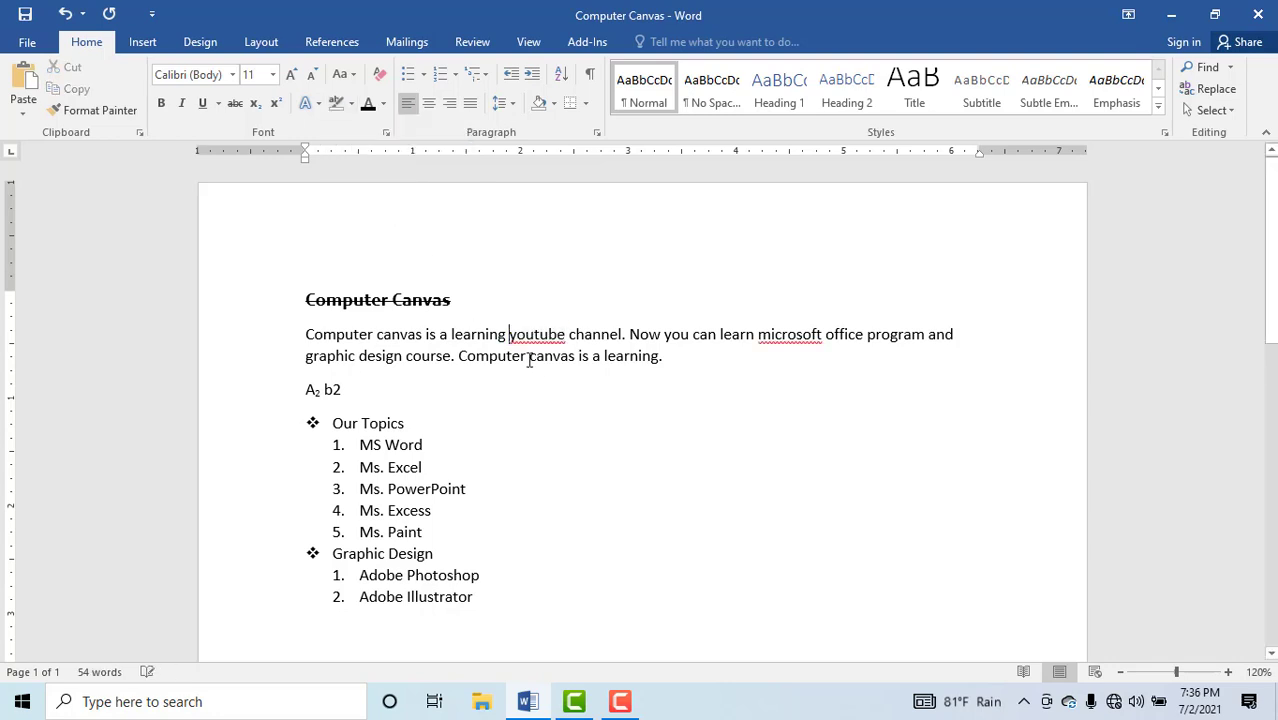
key("Up")
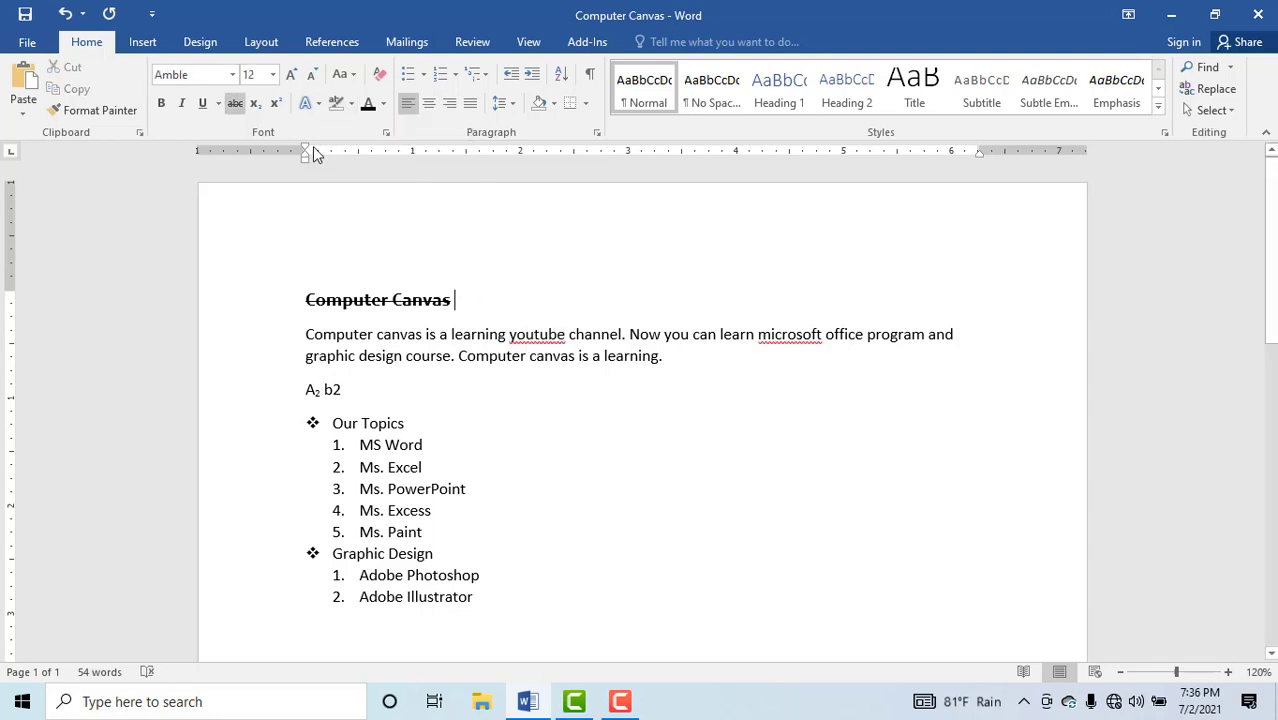
Step: Preview the text effect presets and the shadow and reflection options on the introductory paragraph's text without applying any
left_click_drag(627, 334, 306, 334)
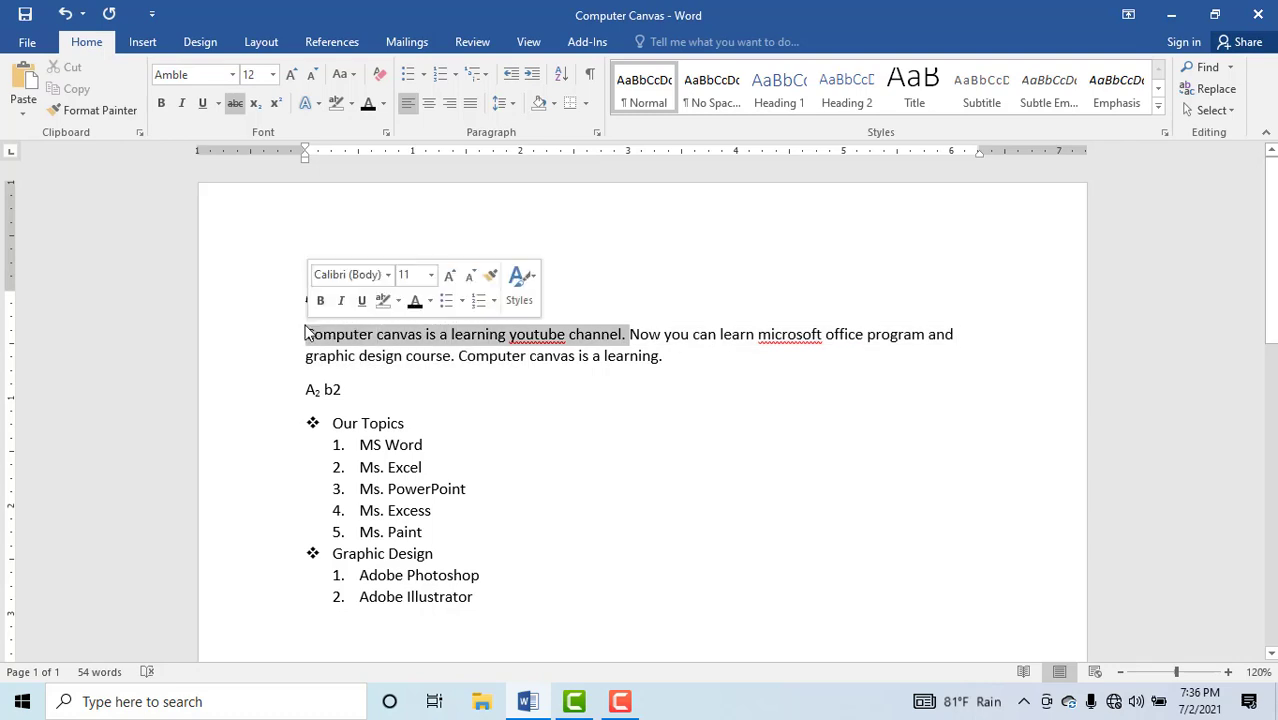
left_click(307, 104)
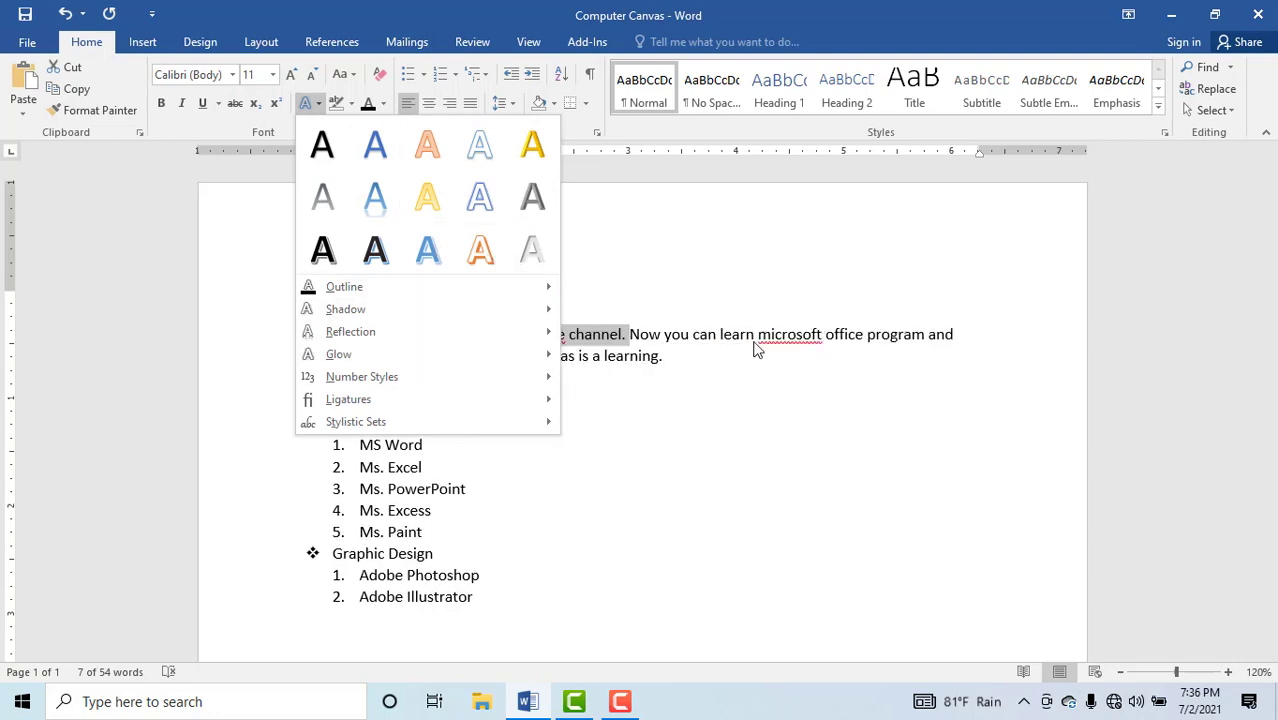
key("Escape")
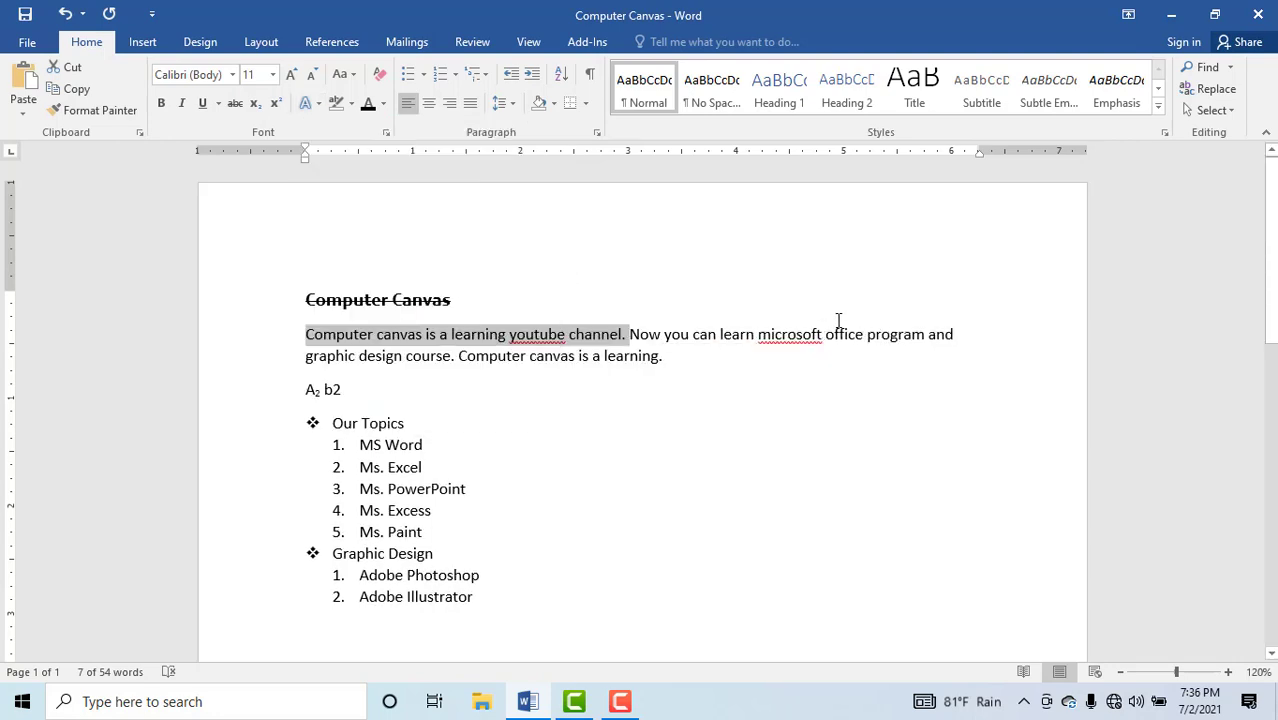
triple_click(991, 341)
left_click_drag(747, 347, 690, 336)
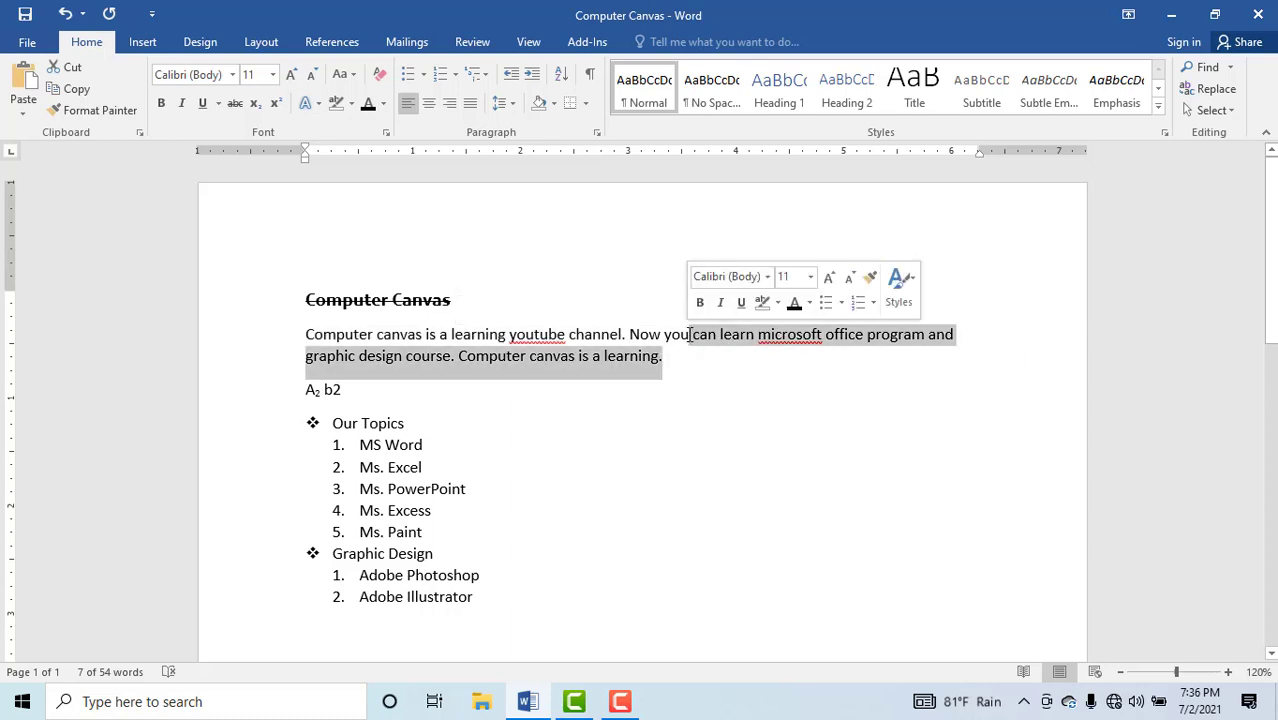
left_click(320, 105)
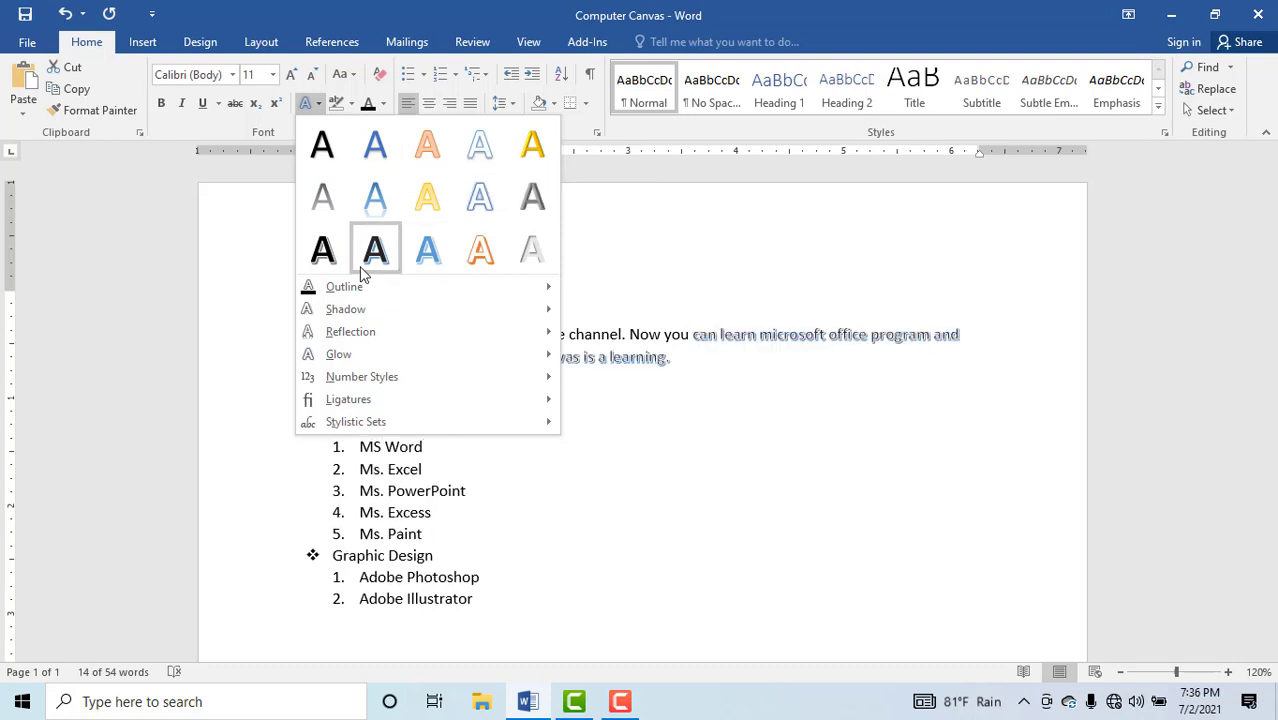
mouse_move(381, 298)
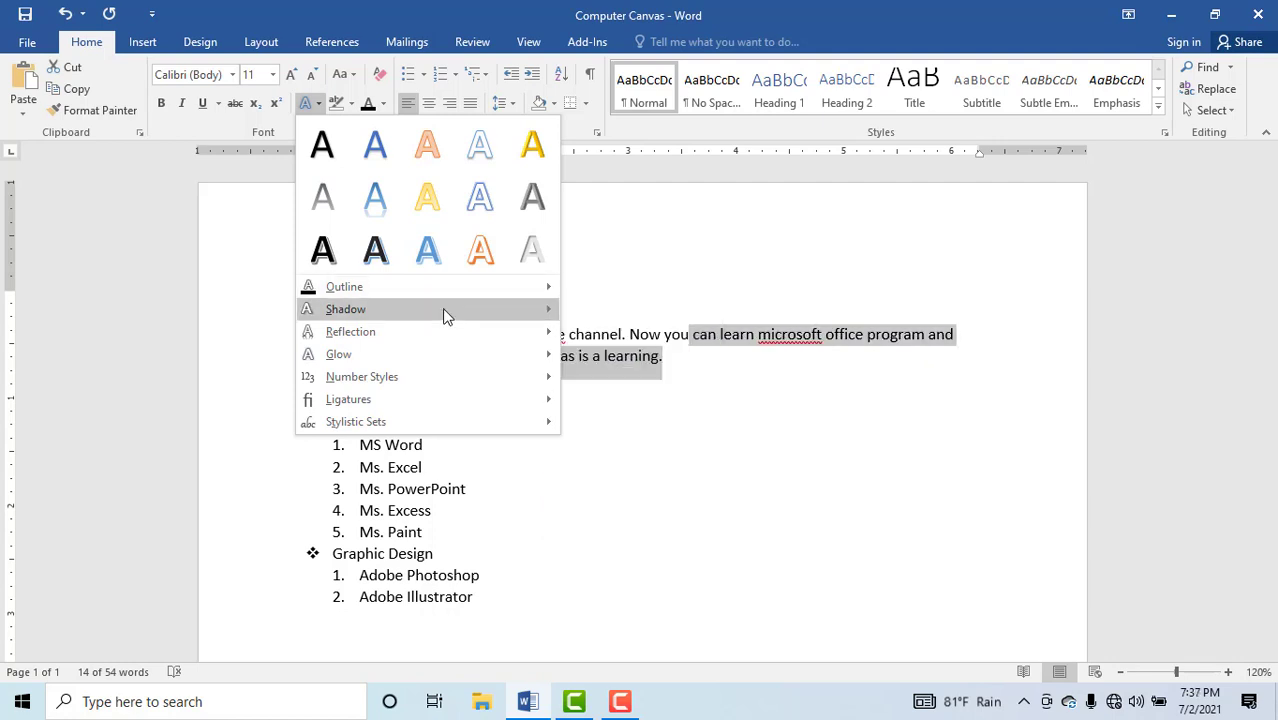
mouse_move(442, 308)
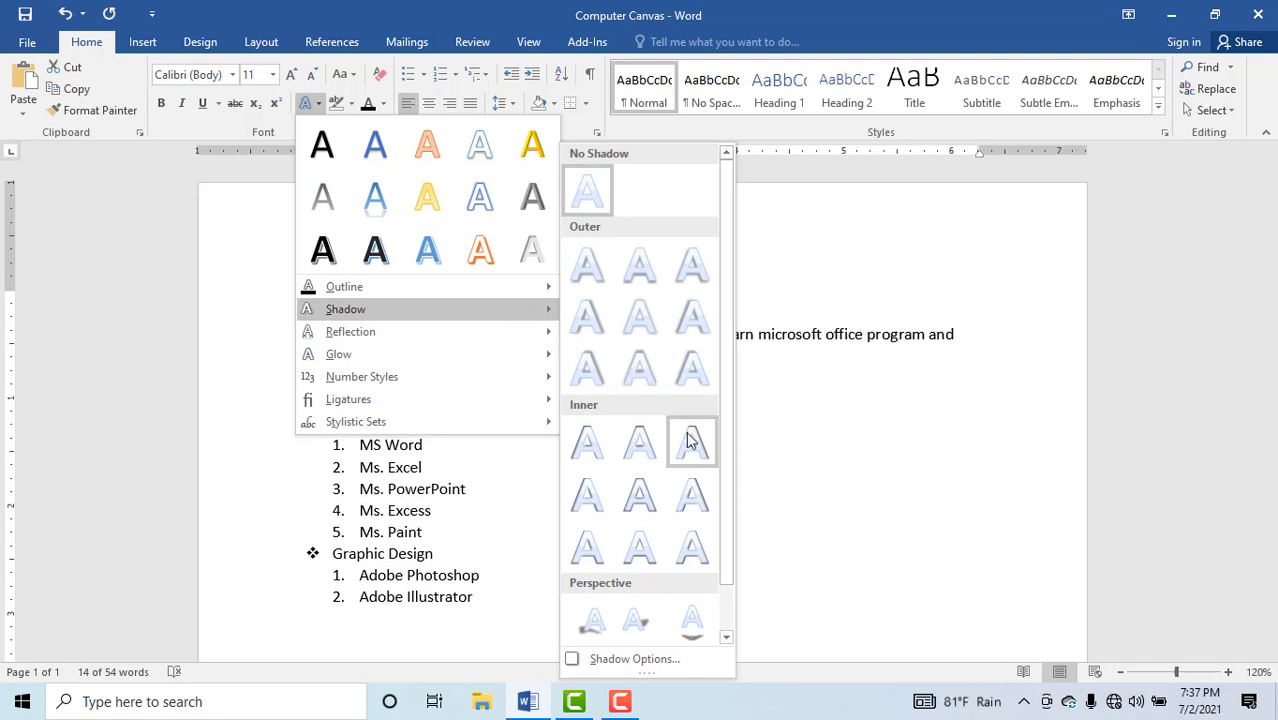
mouse_move(519, 341)
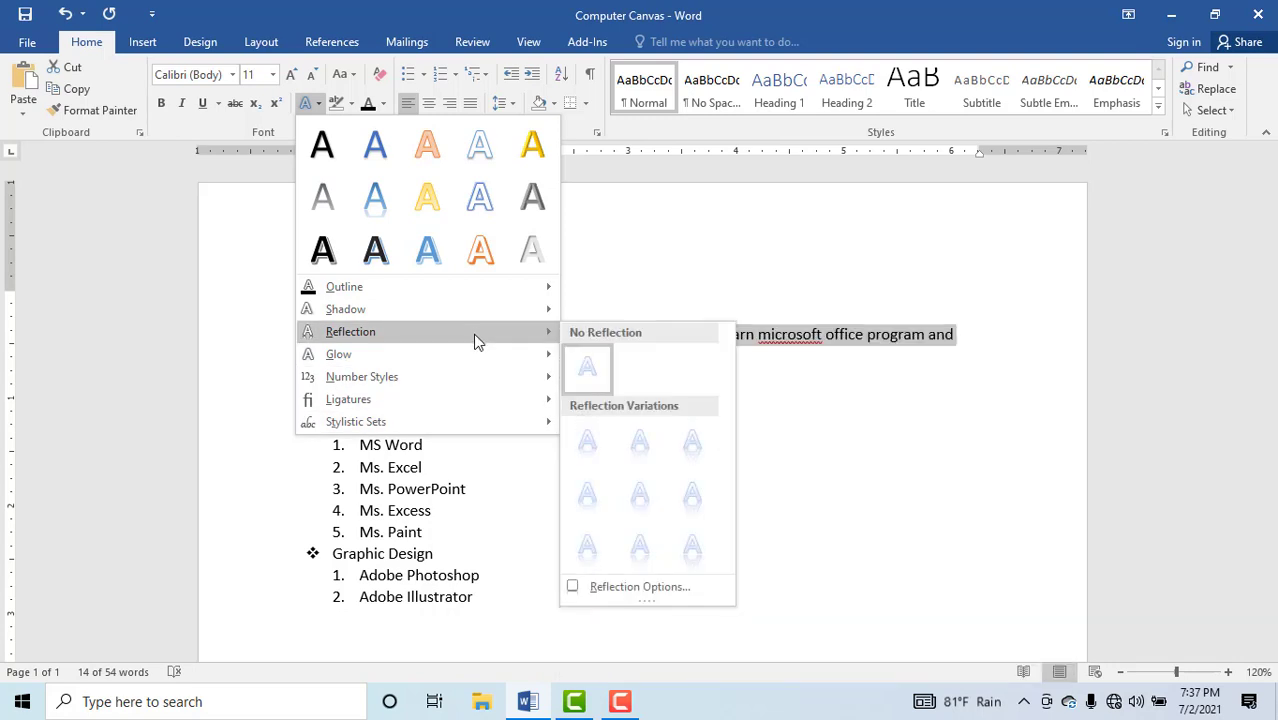
left_click(625, 260)
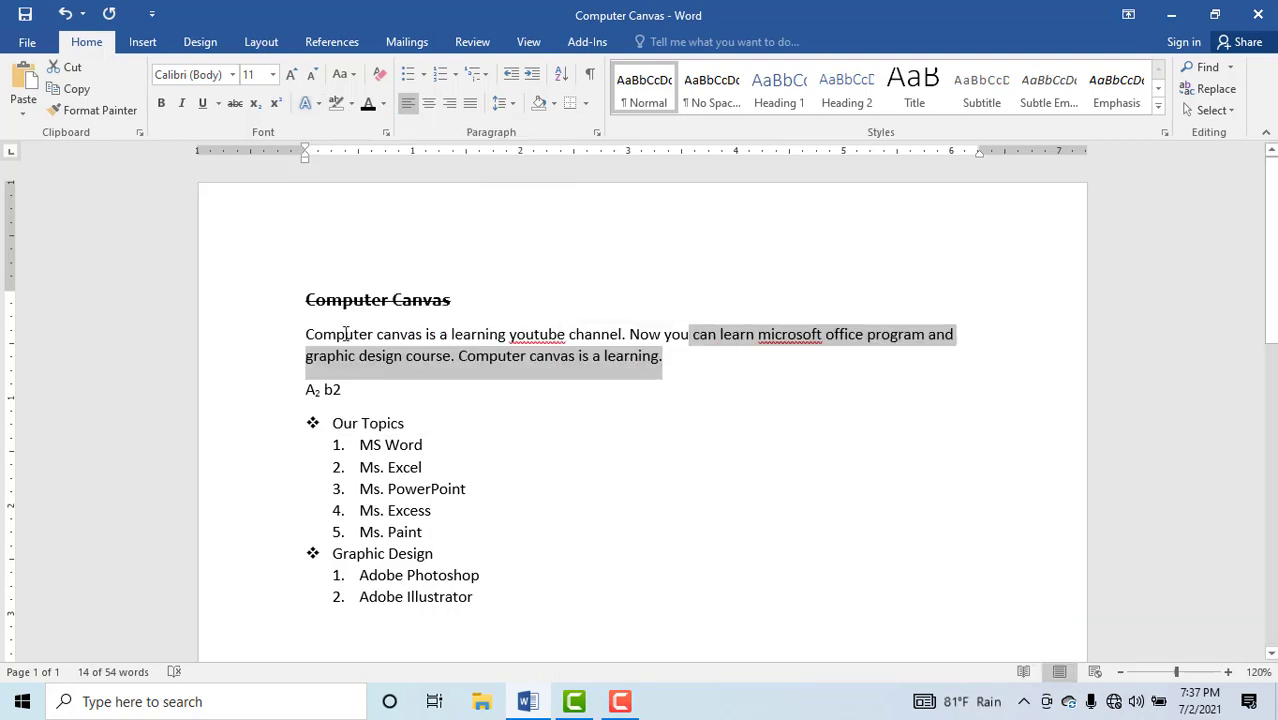
Step: Remove the strikethrough from the "Computer Canvas" heading
left_click(419, 334)
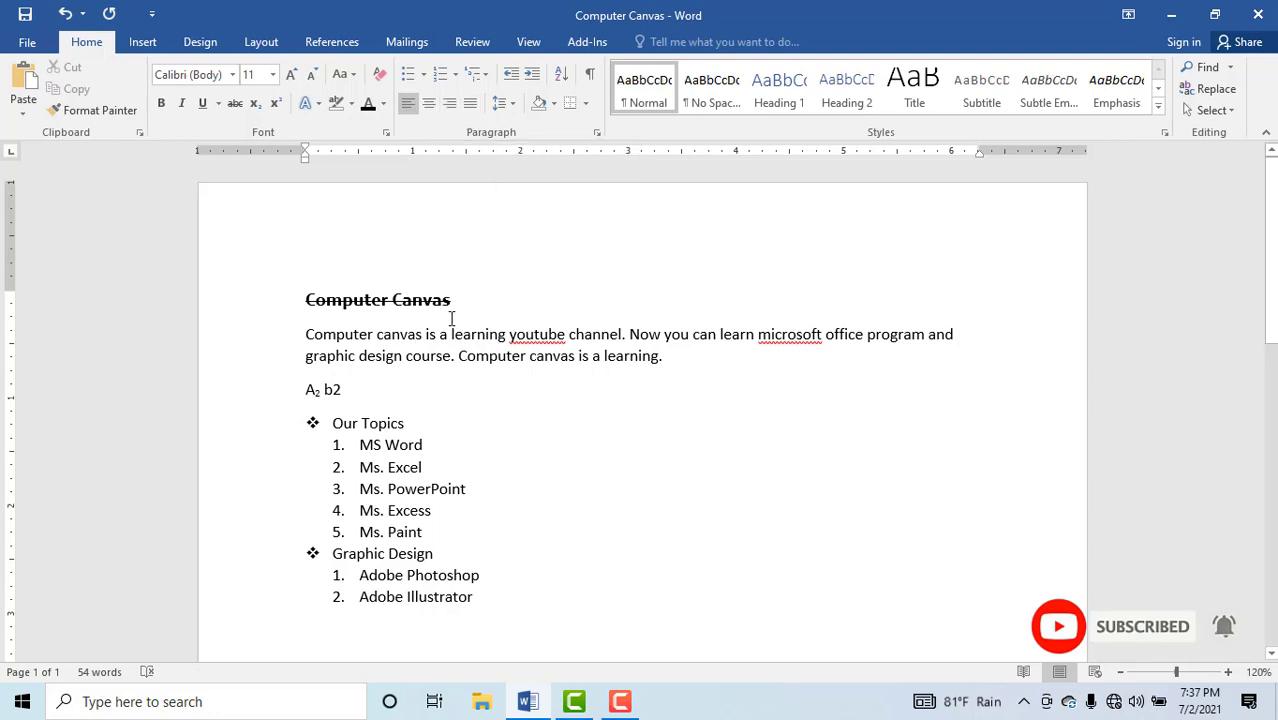
left_click_drag(455, 305, 365, 310)
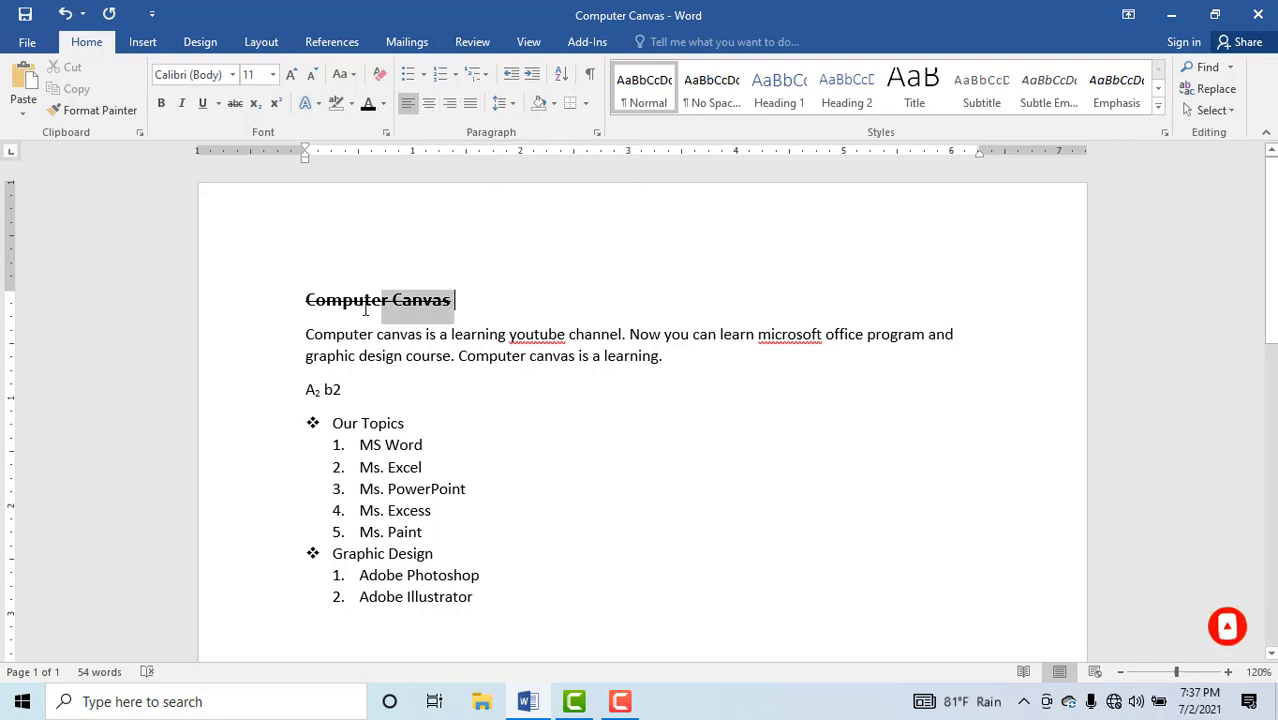
left_click(235, 103)
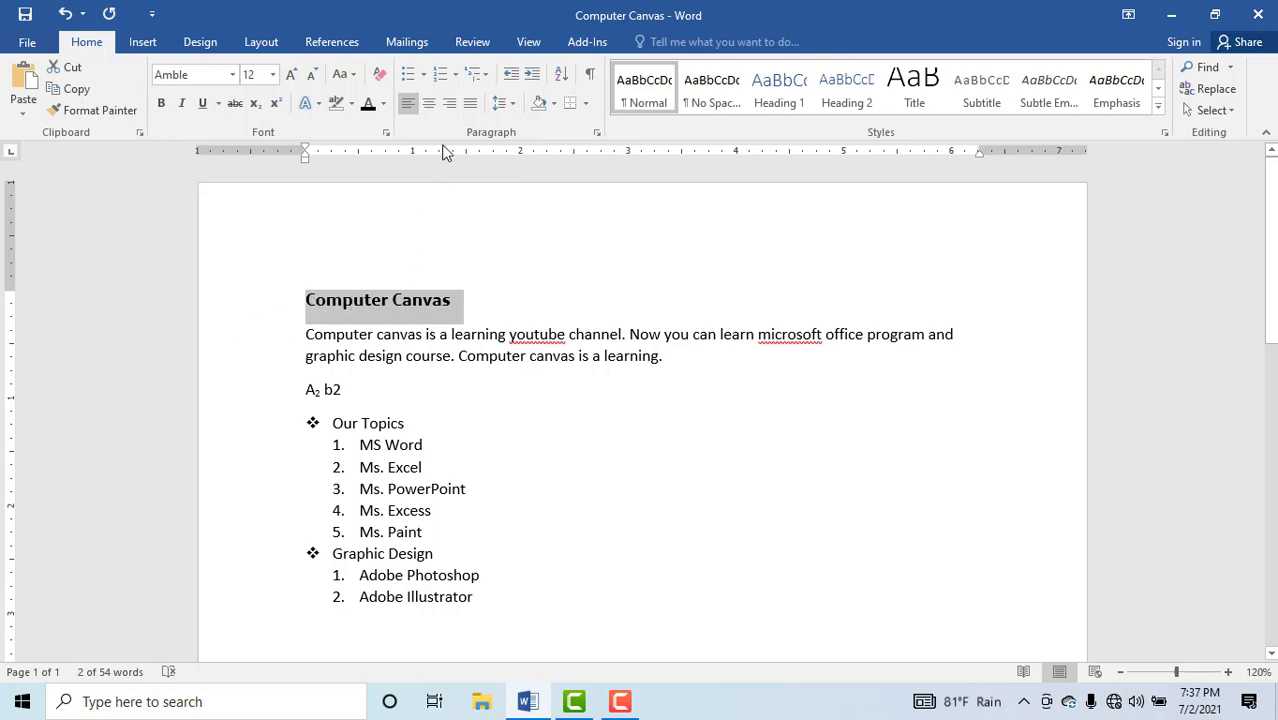
Step: Try center and right alignment on the "Computer Canvas" heading, and return it to left alignment
left_click(429, 104)
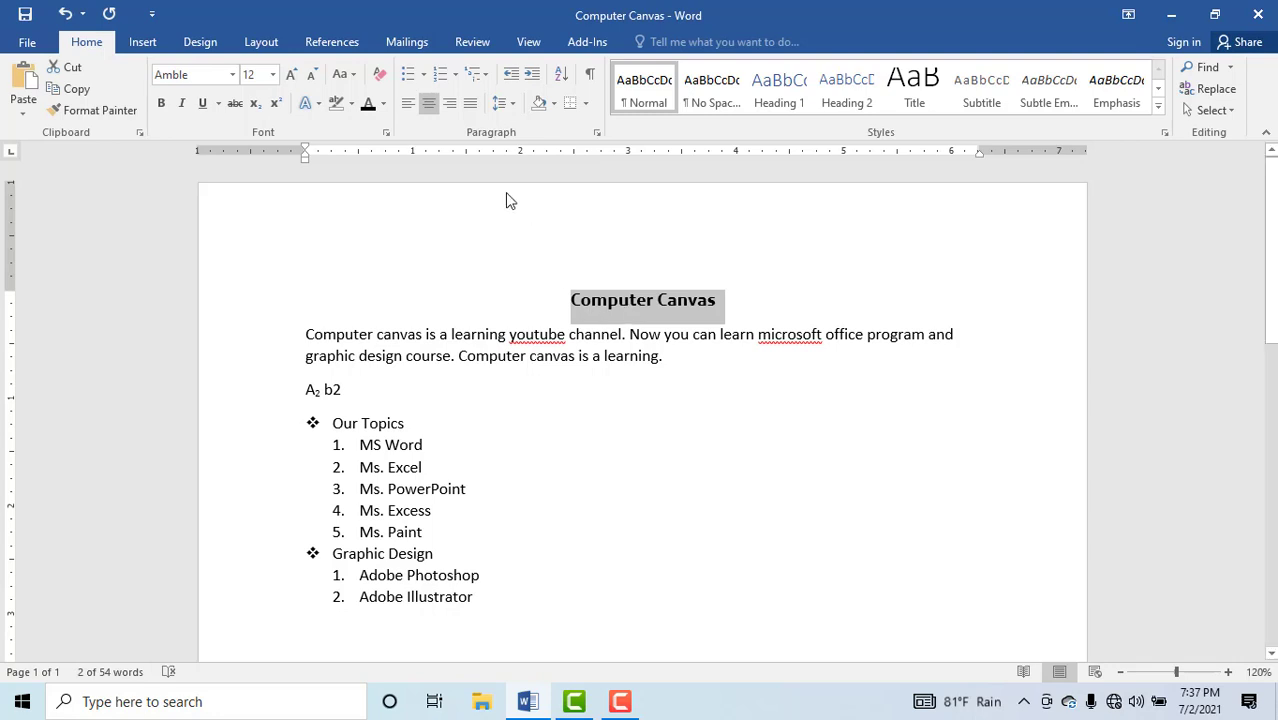
left_click(448, 104)
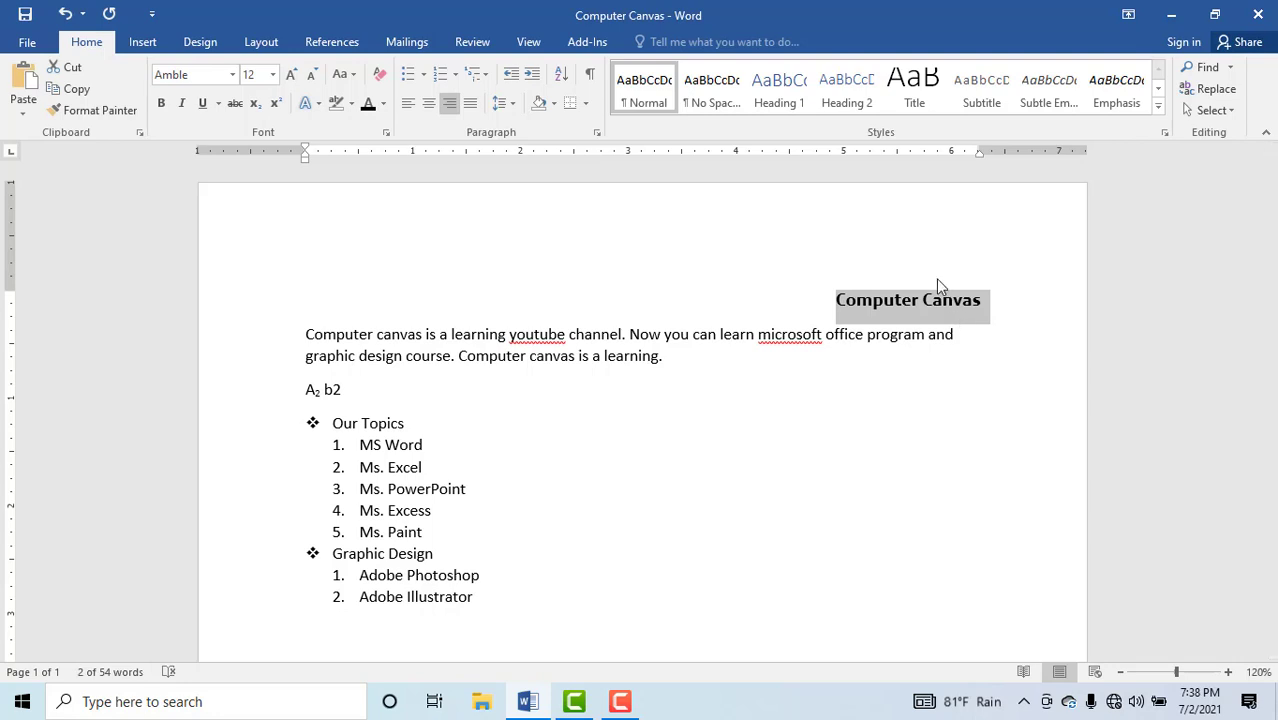
left_click(413, 107)
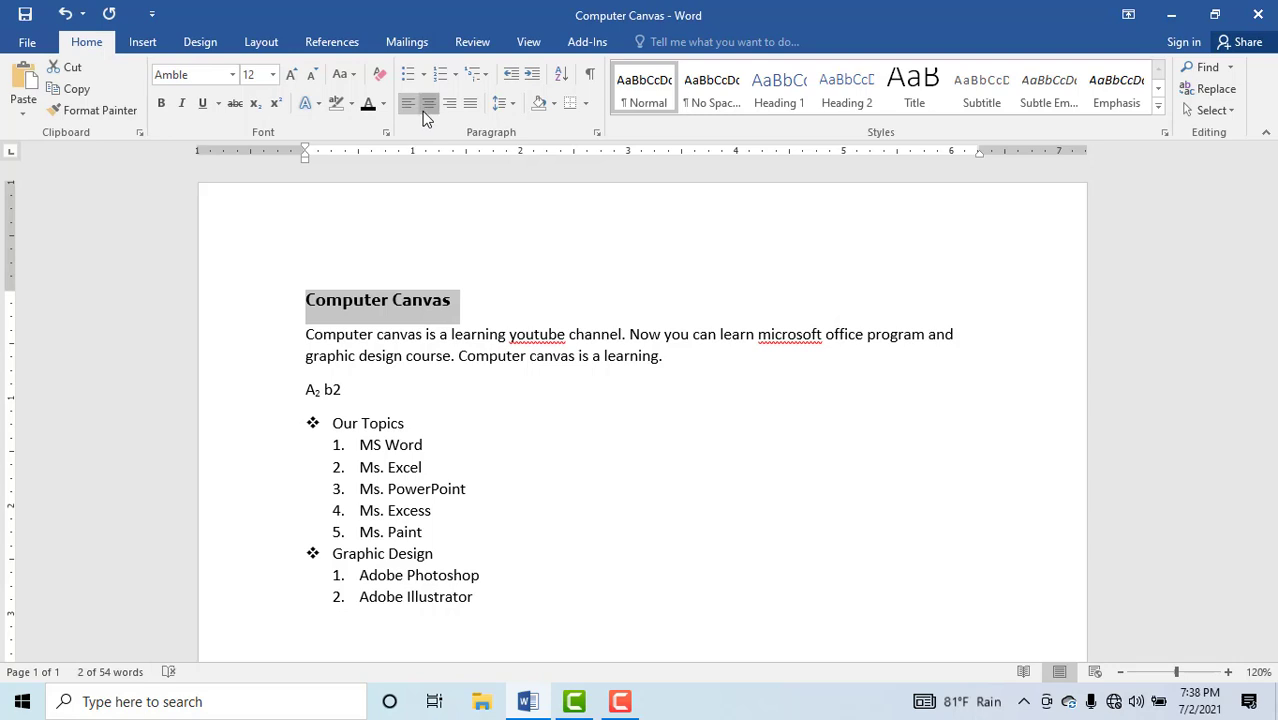
left_click(432, 108)
left_click(453, 106)
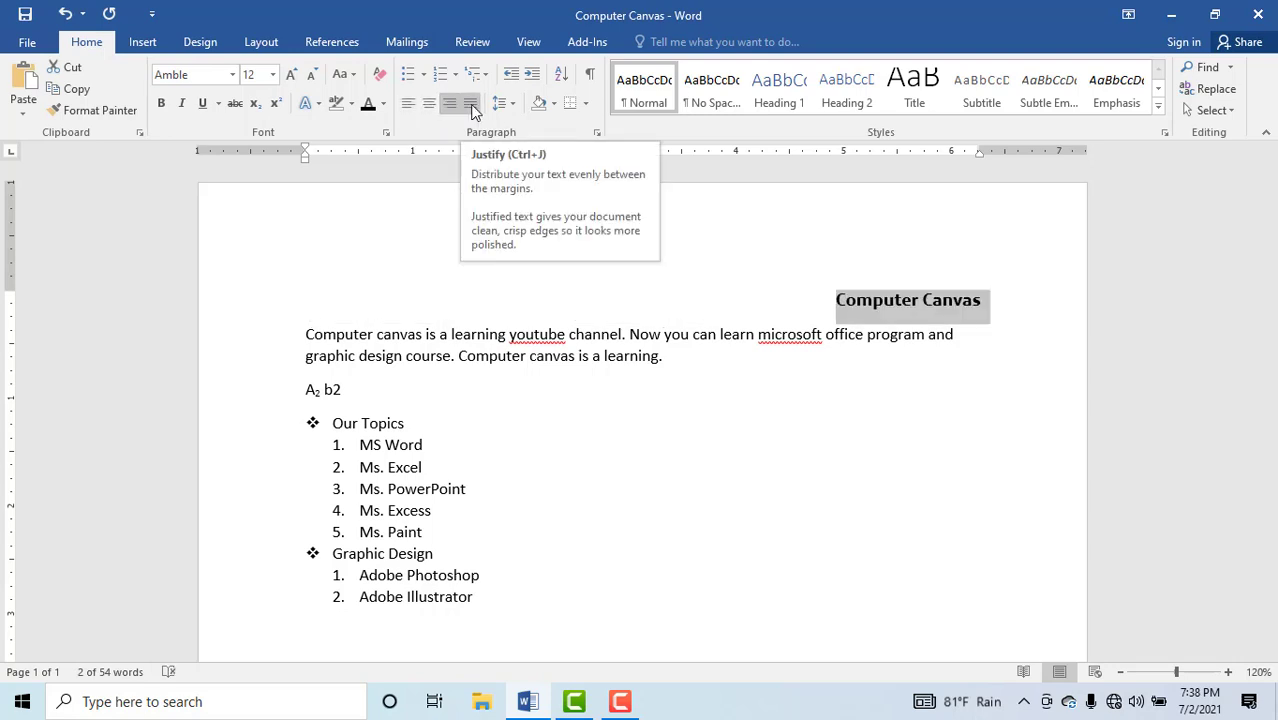
left_click(408, 104)
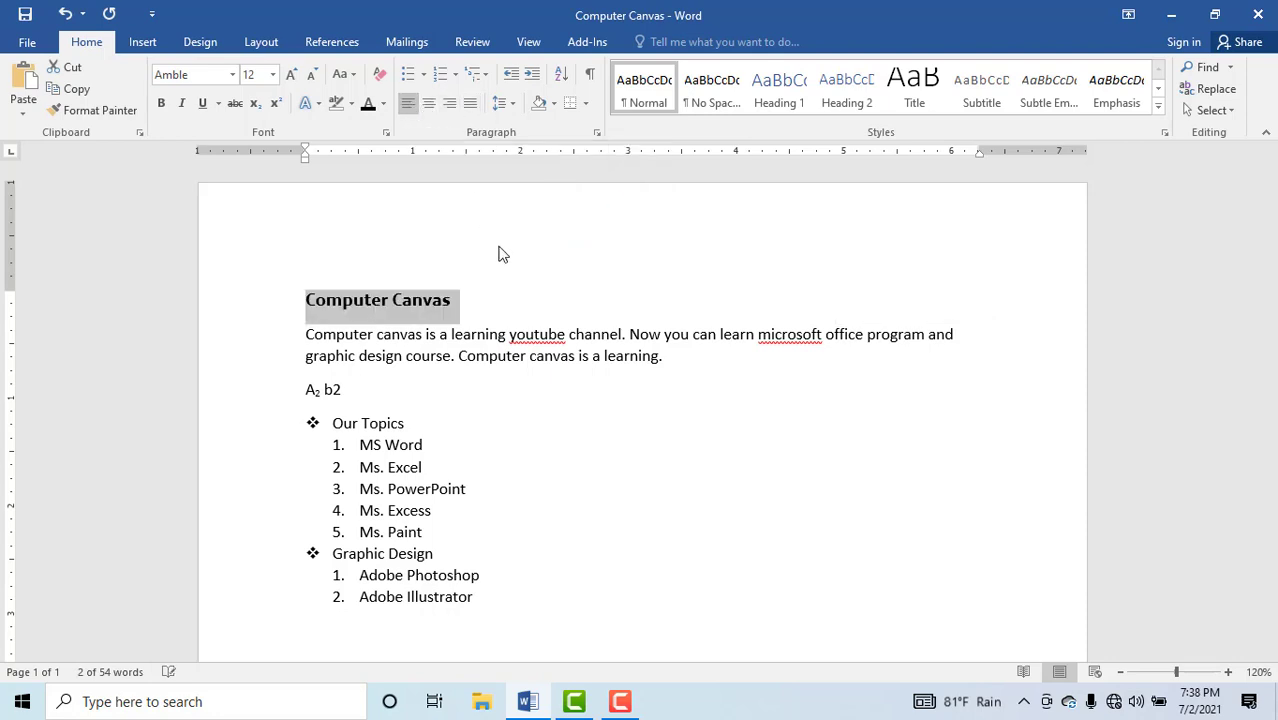
Step: Copy the whole introductory paragraph and paste it at the paragraph's end to make the text longer
left_click_drag(672, 364, 321, 341)
key("ctrl+c")
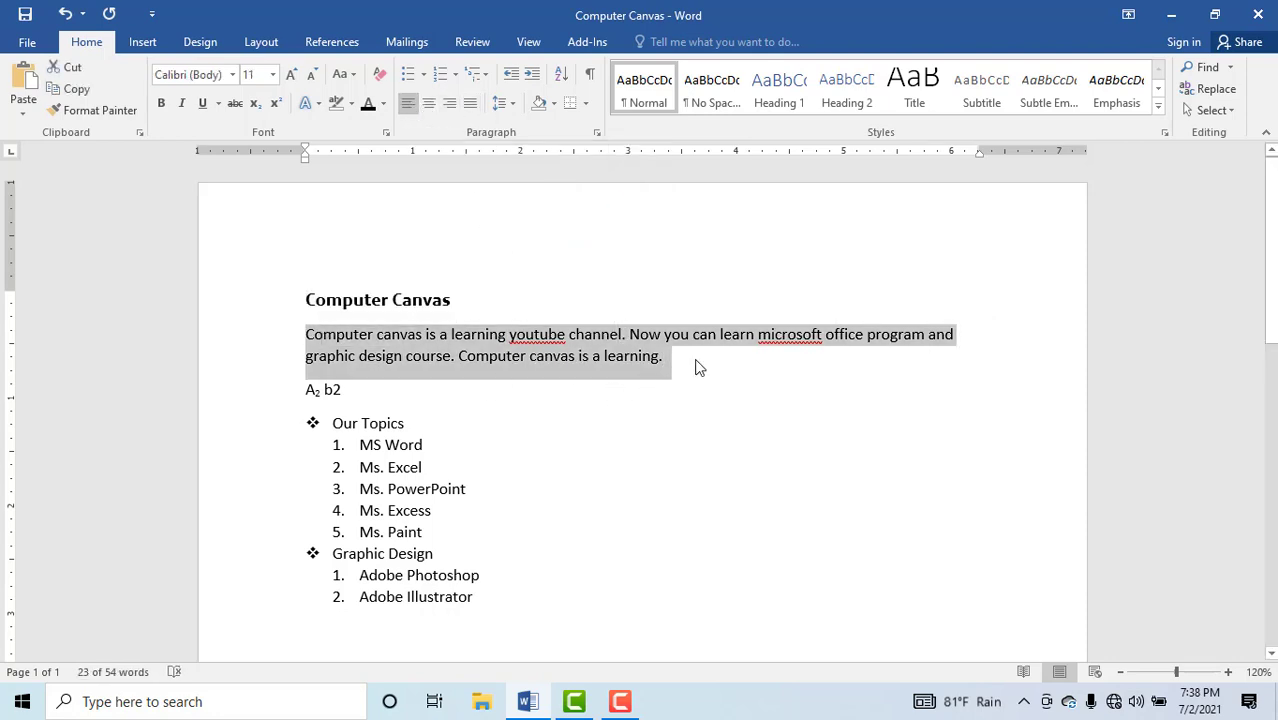
left_click(684, 358)
key("ctrl+v")
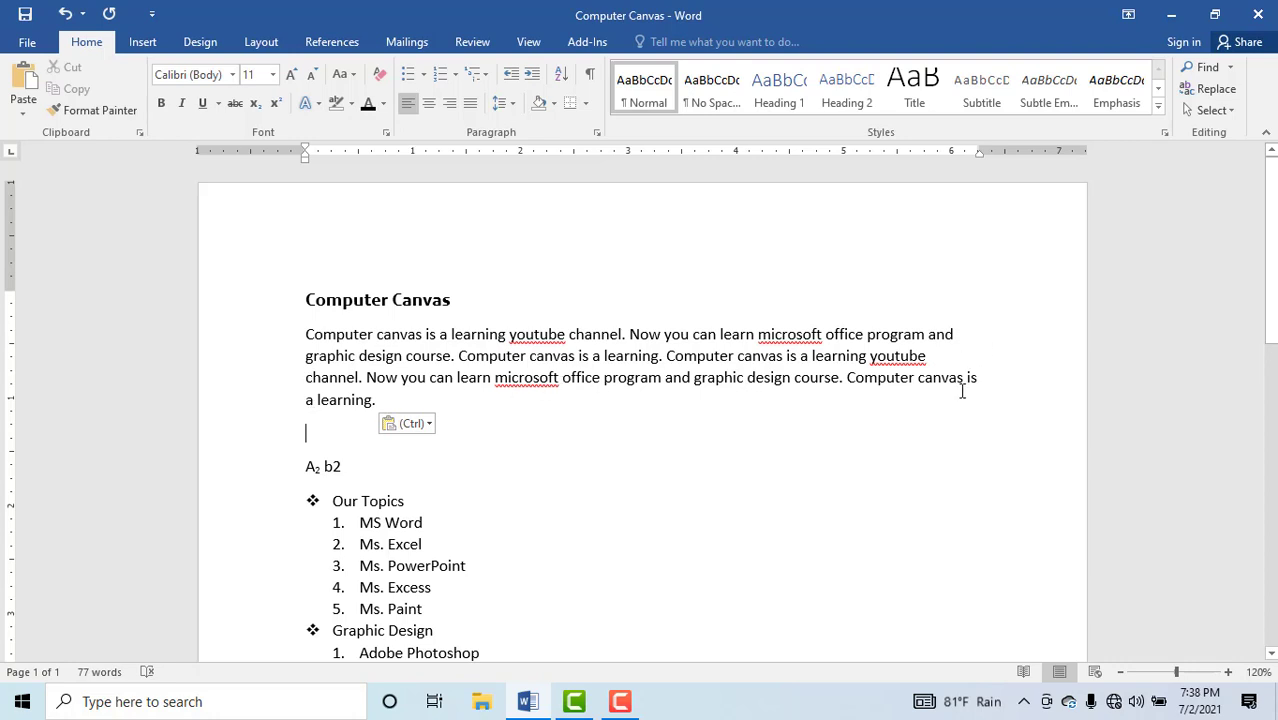
Step: Justify the lengthened introductory paragraph, and set it back to left alignment
left_click_drag(380, 402, 308, 334)
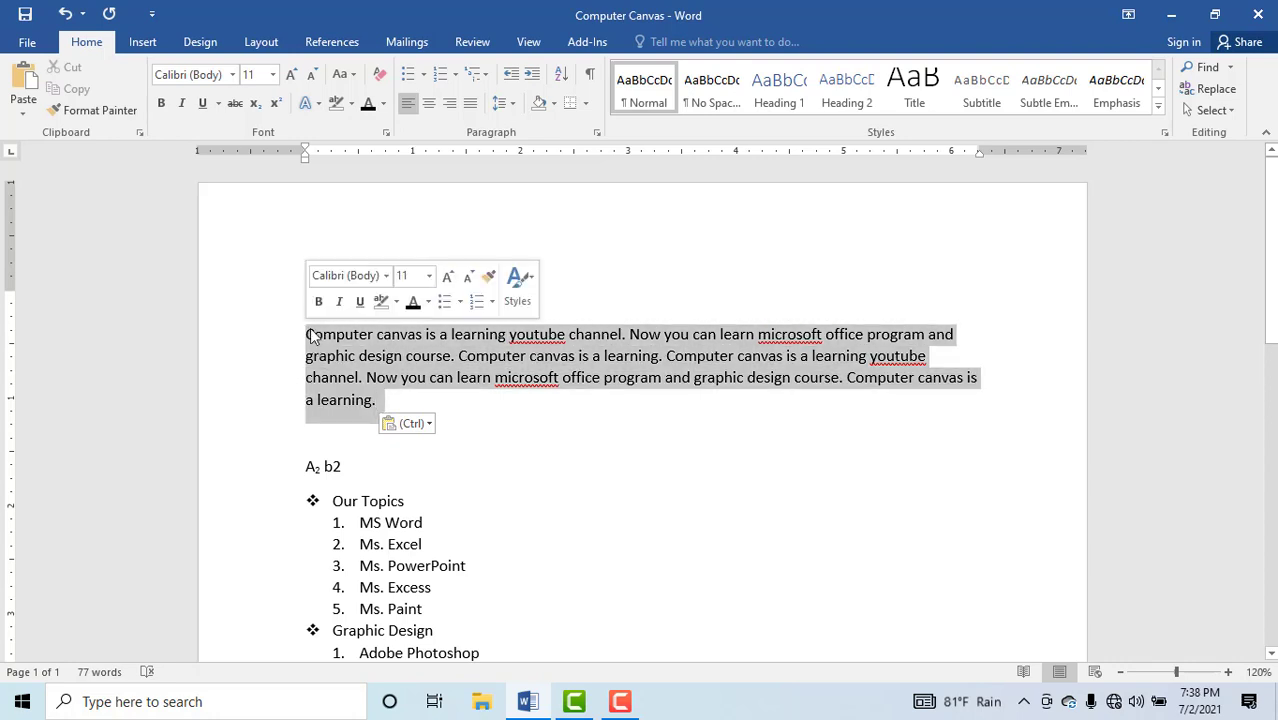
left_click(471, 105)
left_click(980, 317)
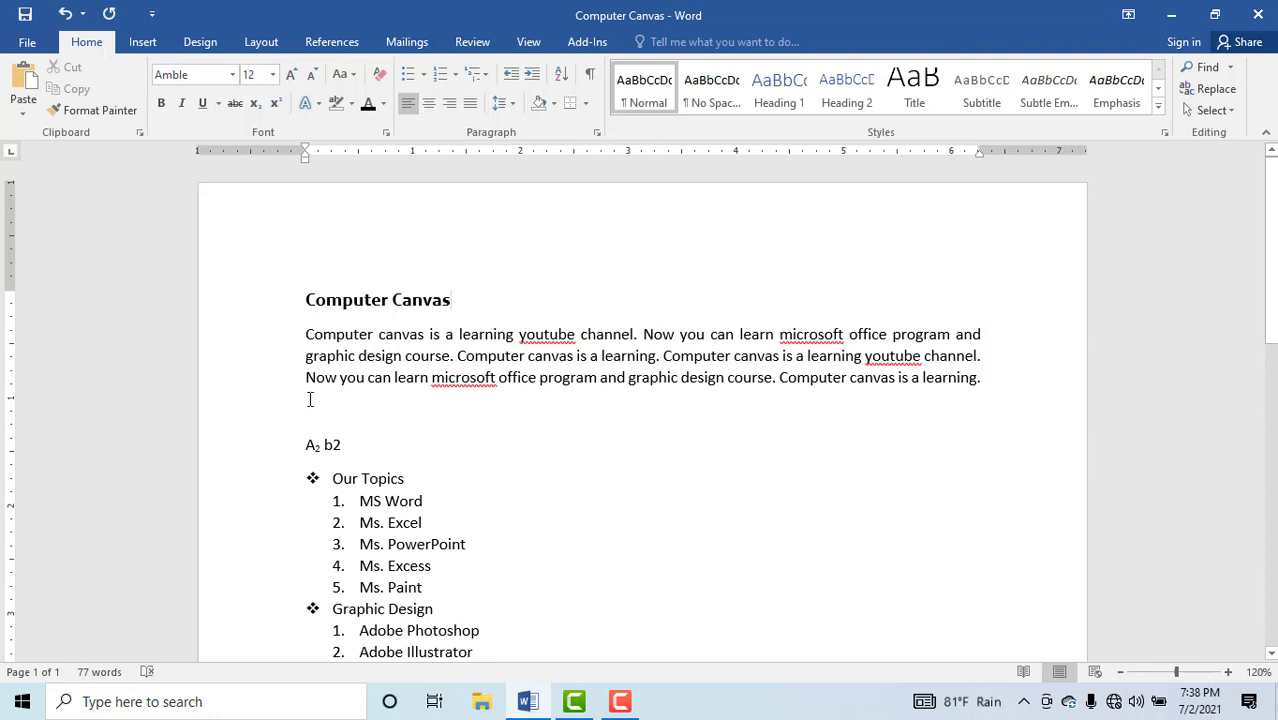
left_click(735, 356)
key("ctrl+l")
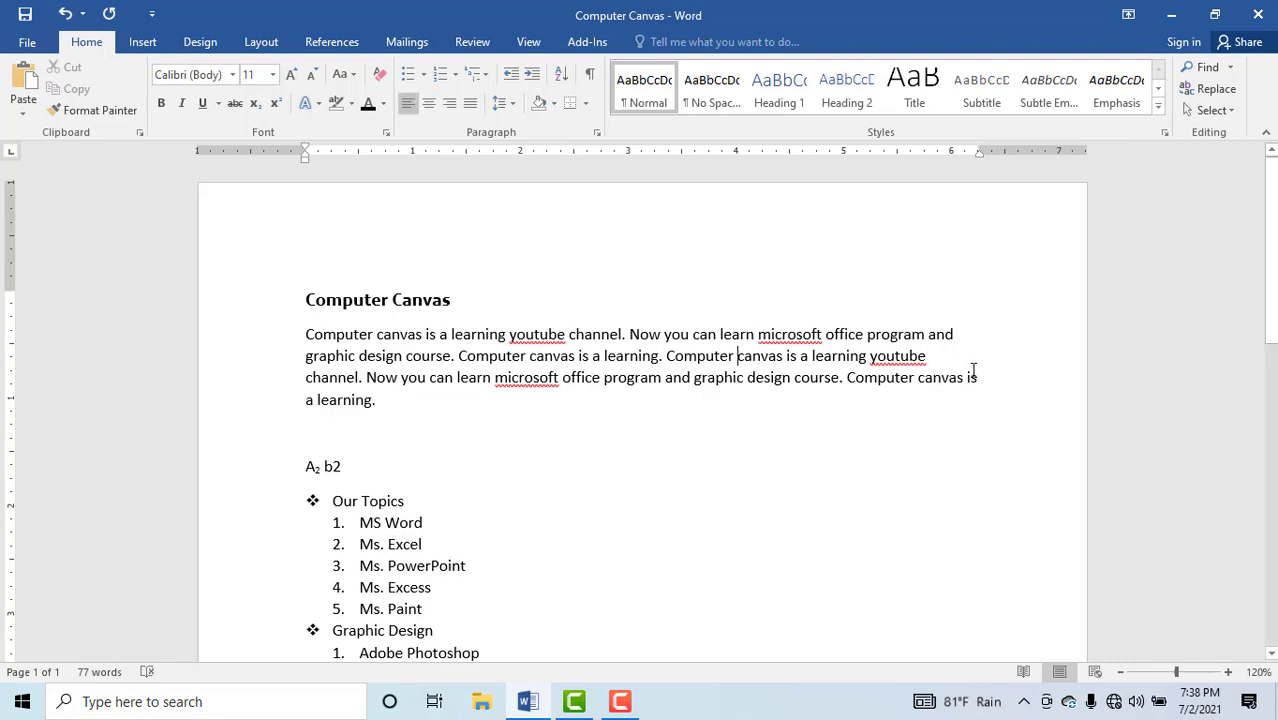
Step: Preview the bullet library styles on the "Our Topics" line and examine the numbering library, keeping the four-diamond bullet
scroll(380, 470, "down", 2)
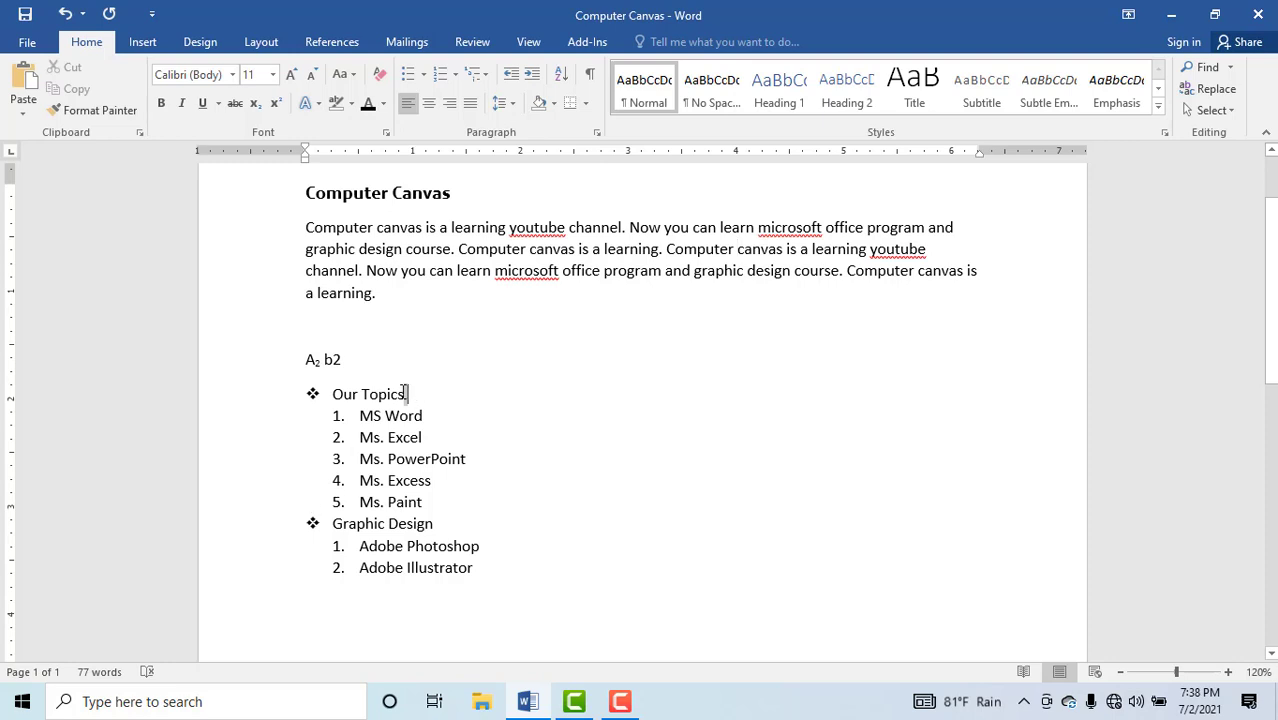
left_click_drag(406, 393, 336, 392)
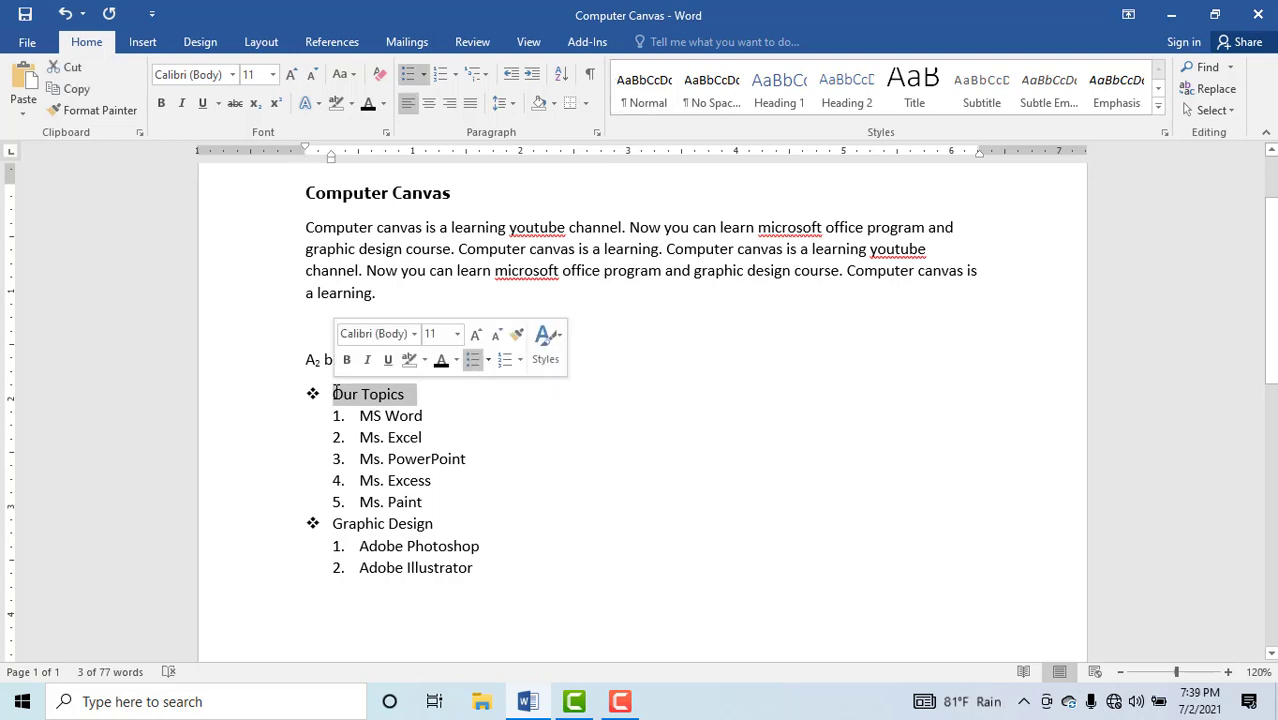
left_click(424, 78)
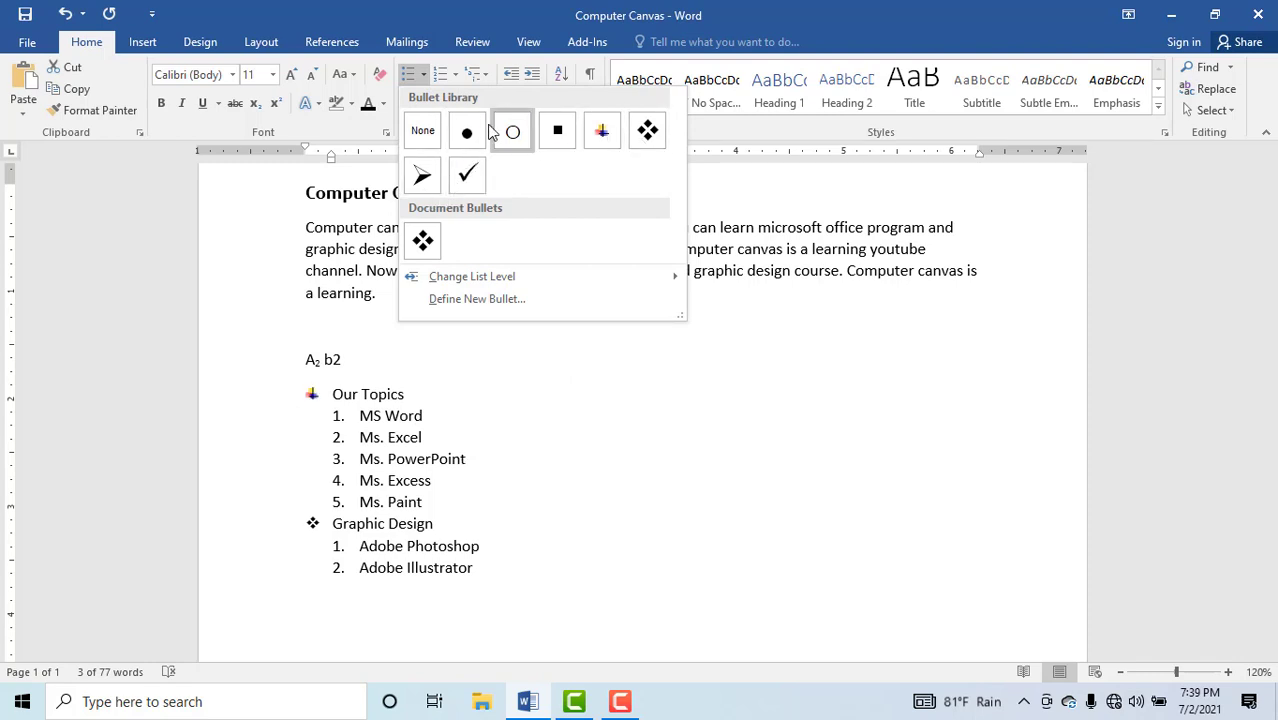
left_click(423, 240)
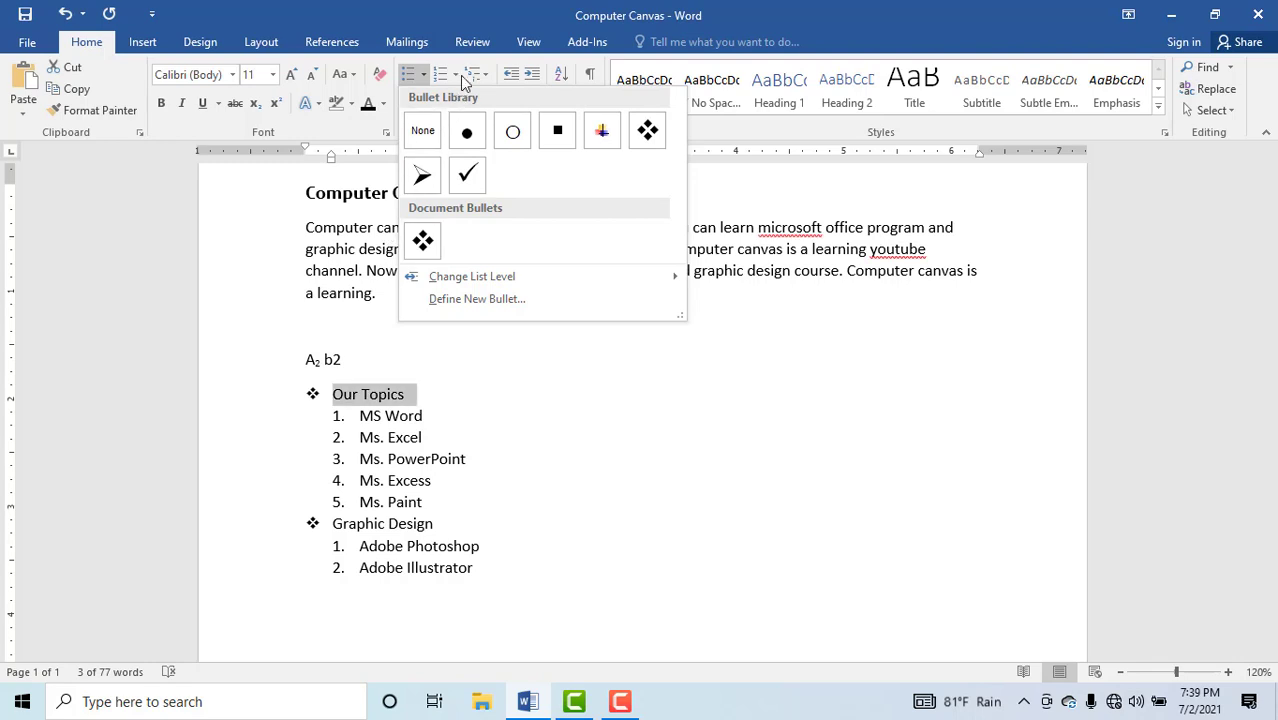
left_click(456, 76)
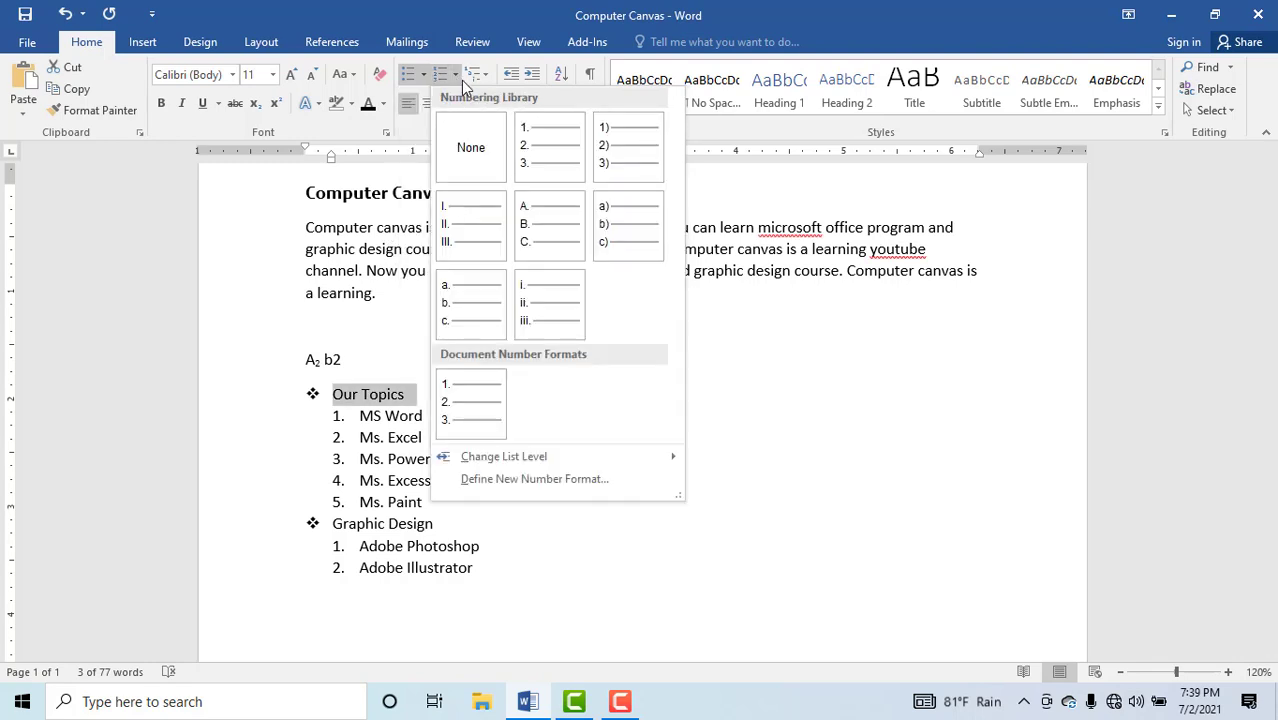
left_click(917, 394)
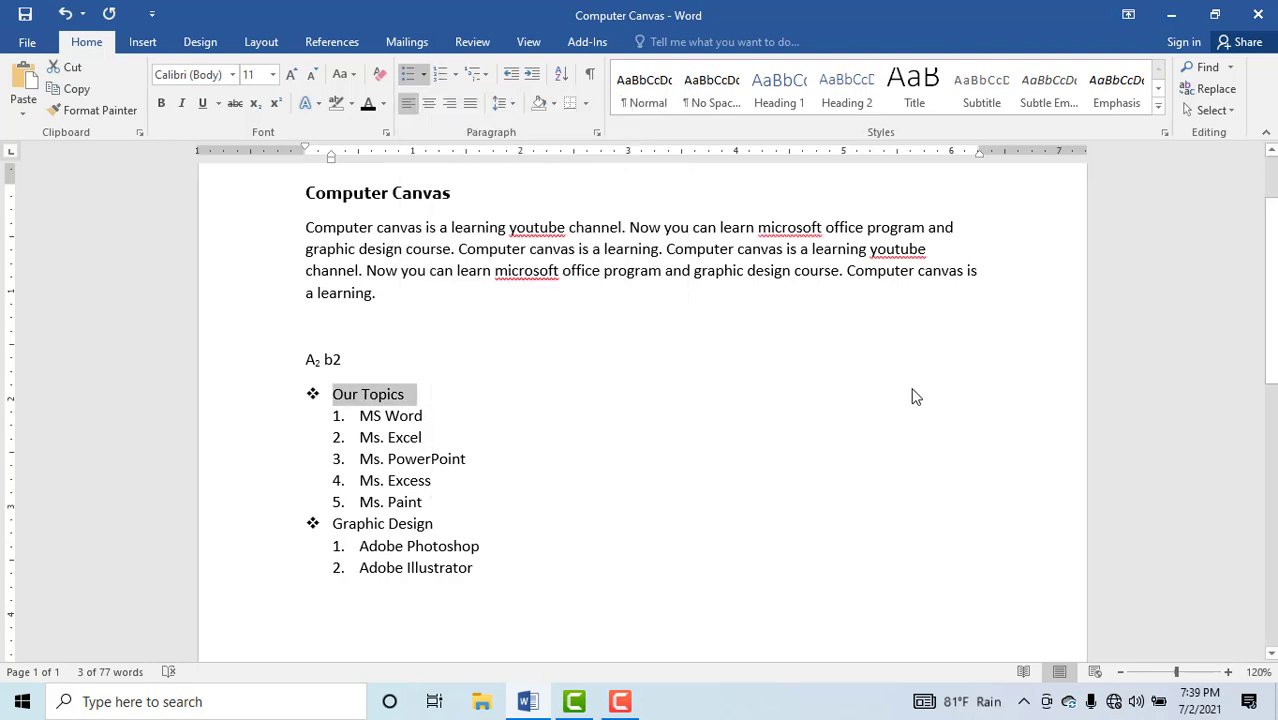
Step: Remove the numbering from the five items under "Our Topics", reapply the 1. 2. 3. style, and undo both changes
mouse_move(431, 500)
left_mouse_down()
mouse_move(392, 478)
mouse_move(365, 417)
left_mouse_up()
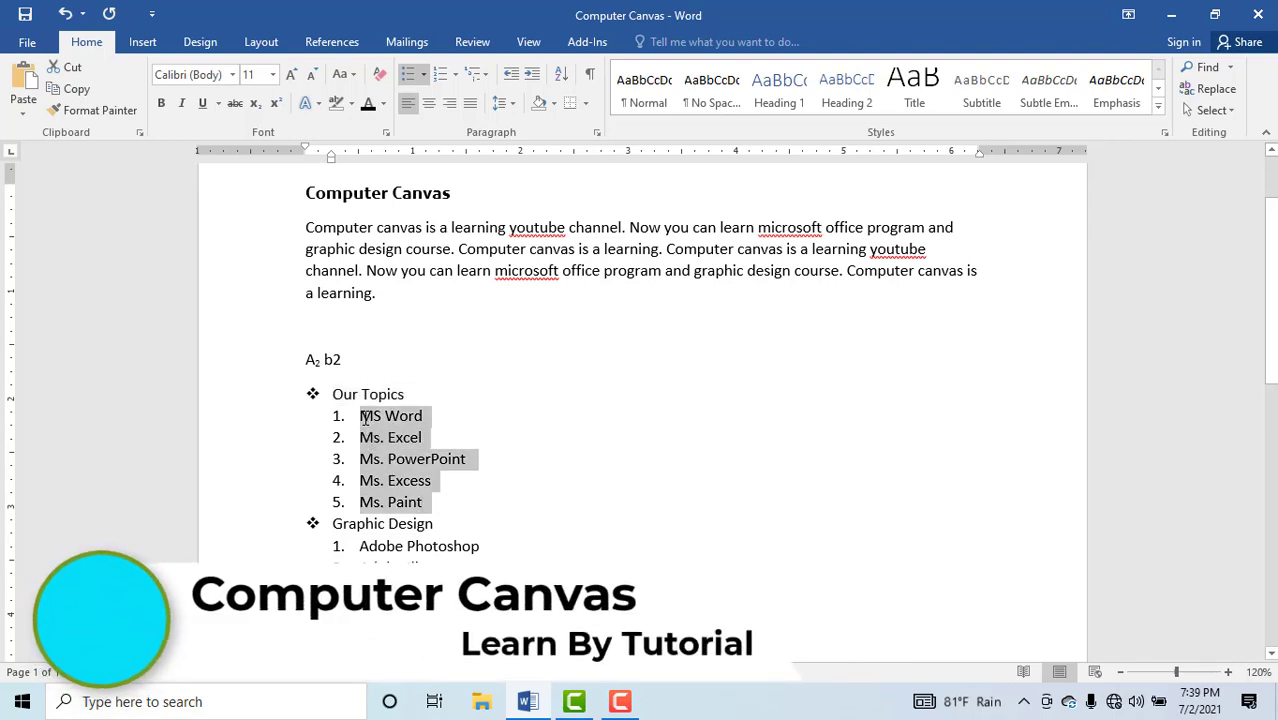
left_click(466, 80)
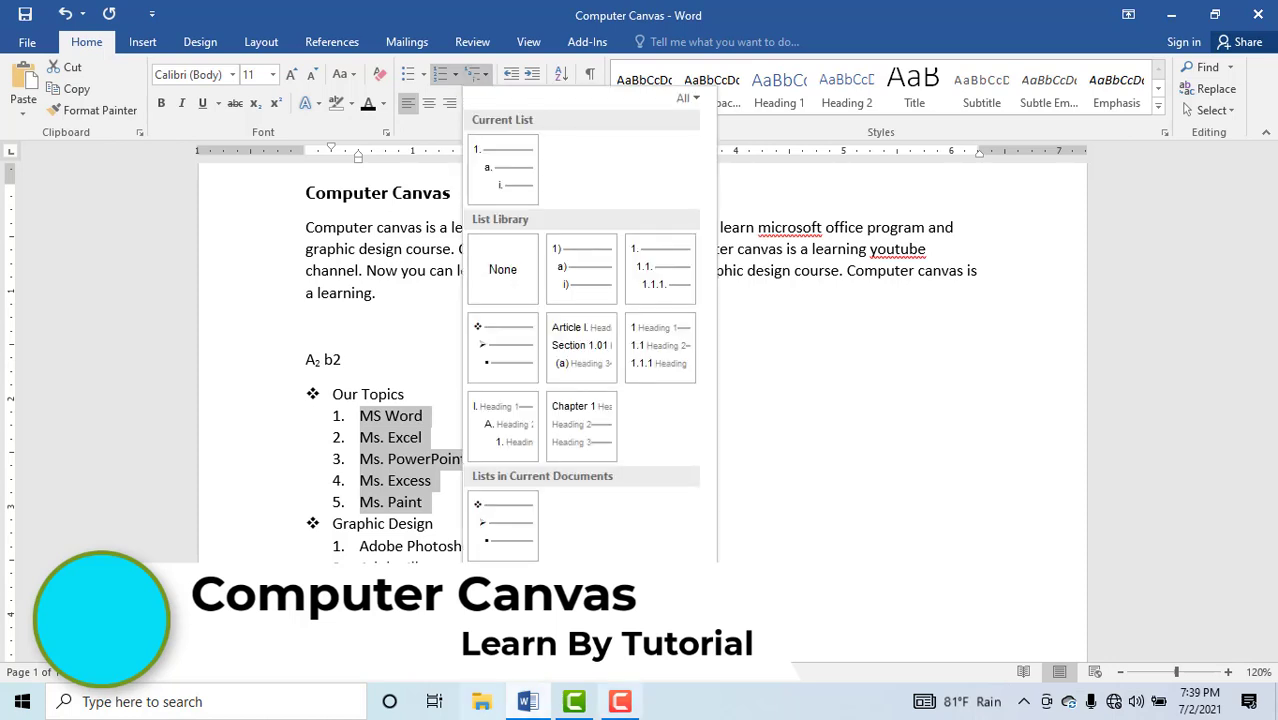
left_click(455, 77)
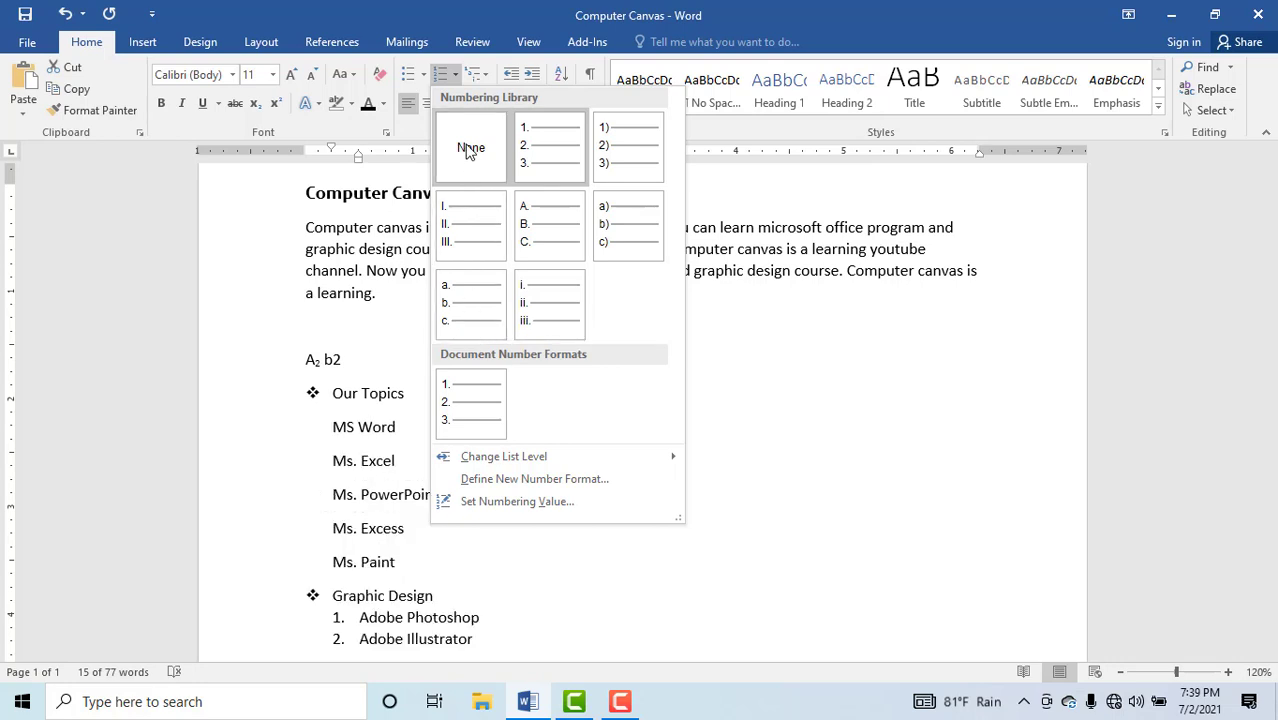
key("Escape")
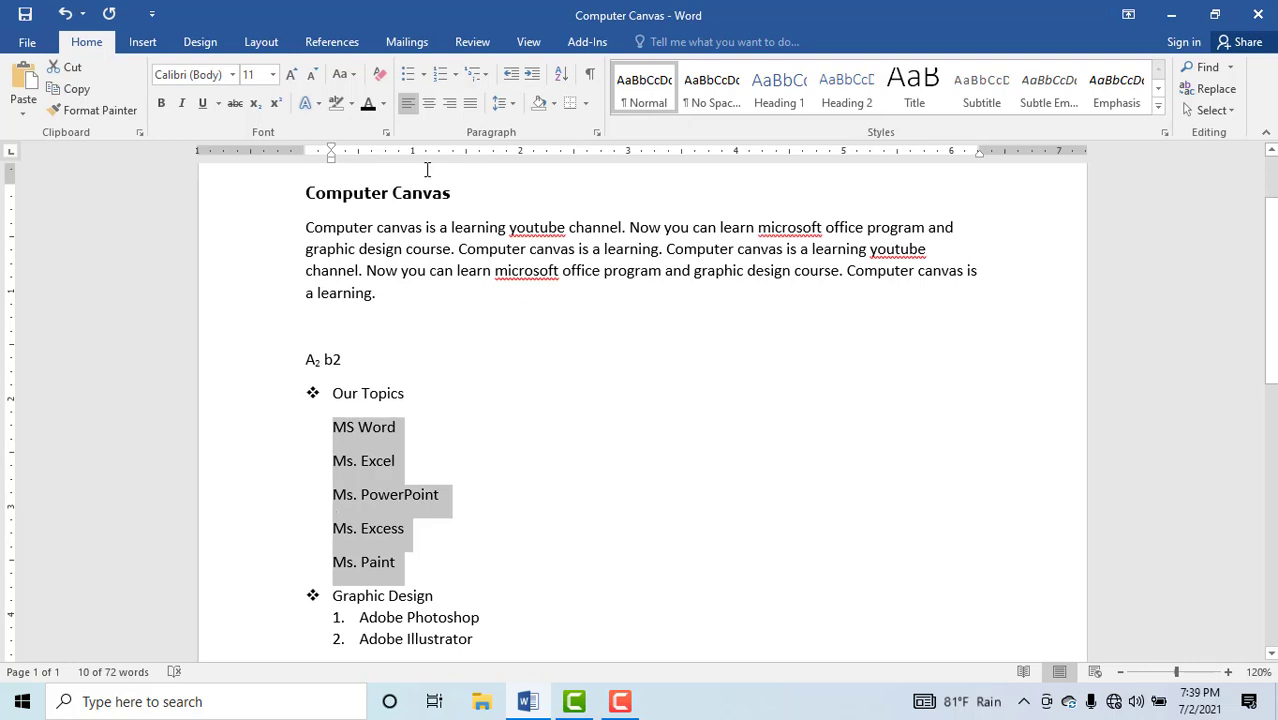
left_click(455, 74)
left_click(559, 160)
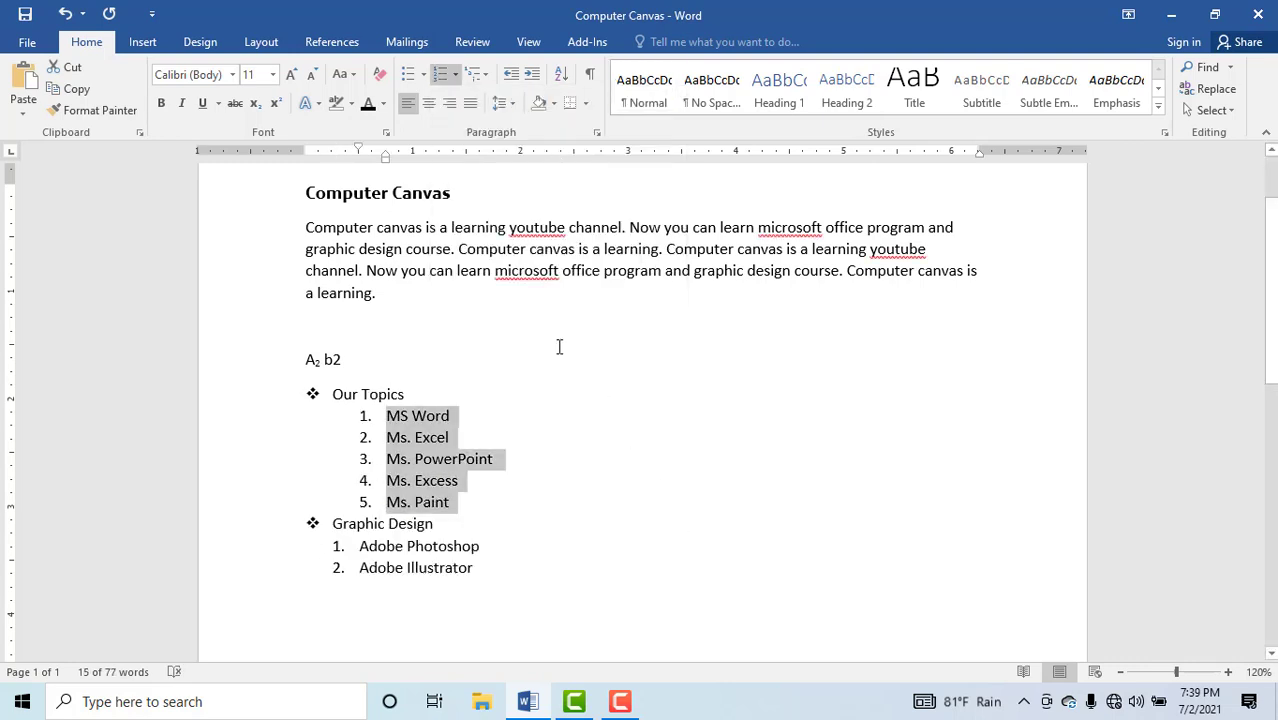
key("ctrl+z")
key("ctrl+z")
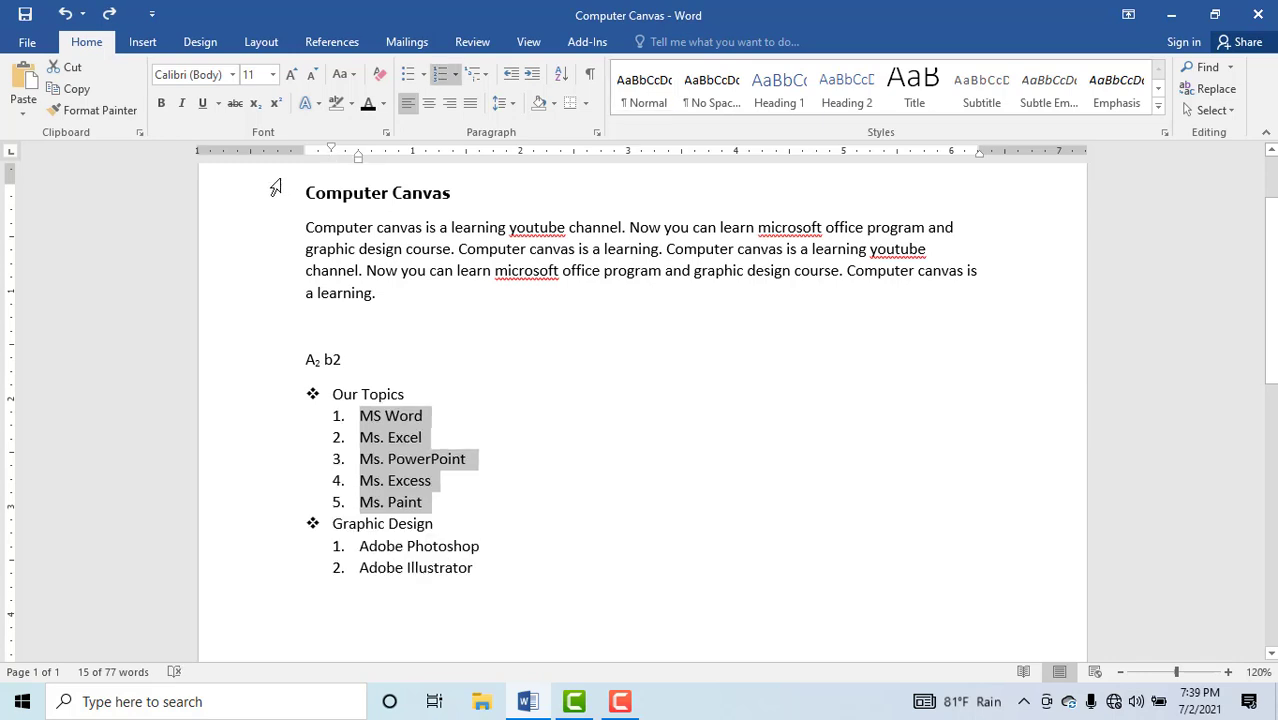
Step: Examine the multilevel list library for the five selected topic items, look at the shading options, and clear the selection
left_click(447, 74)
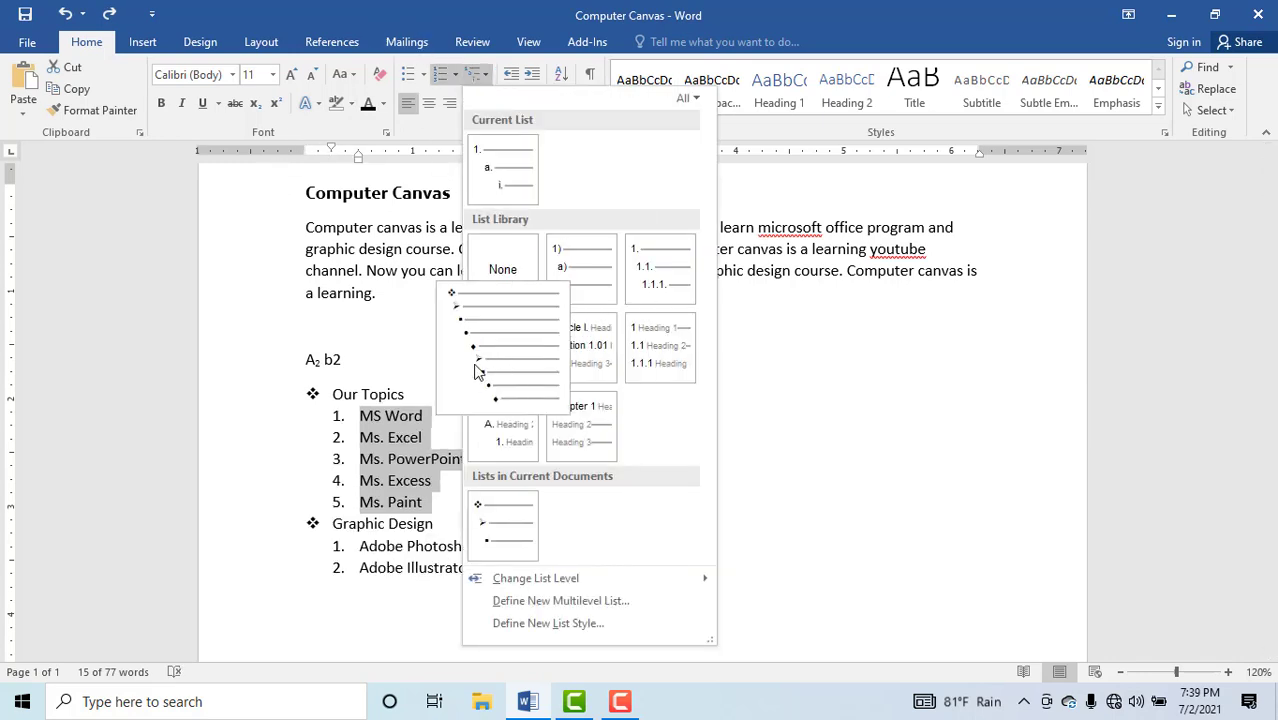
left_click(480, 75)
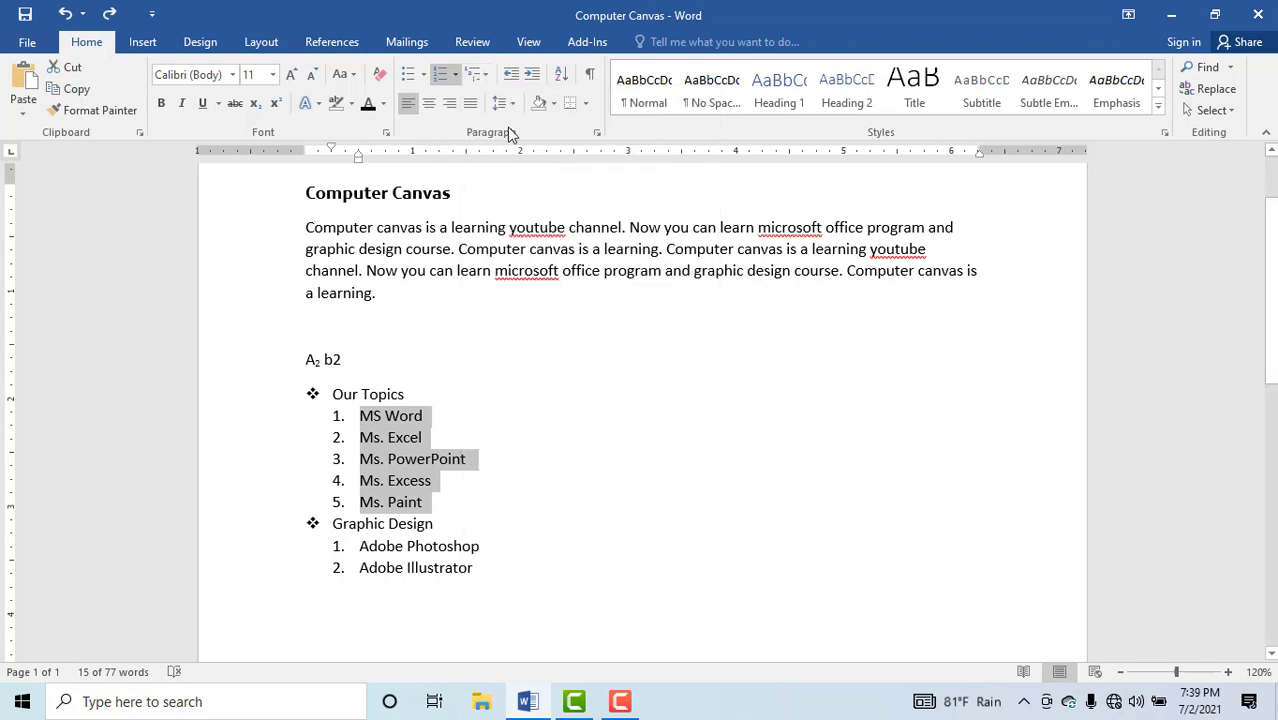
left_click(556, 104)
left_click(556, 104)
left_click(477, 249)
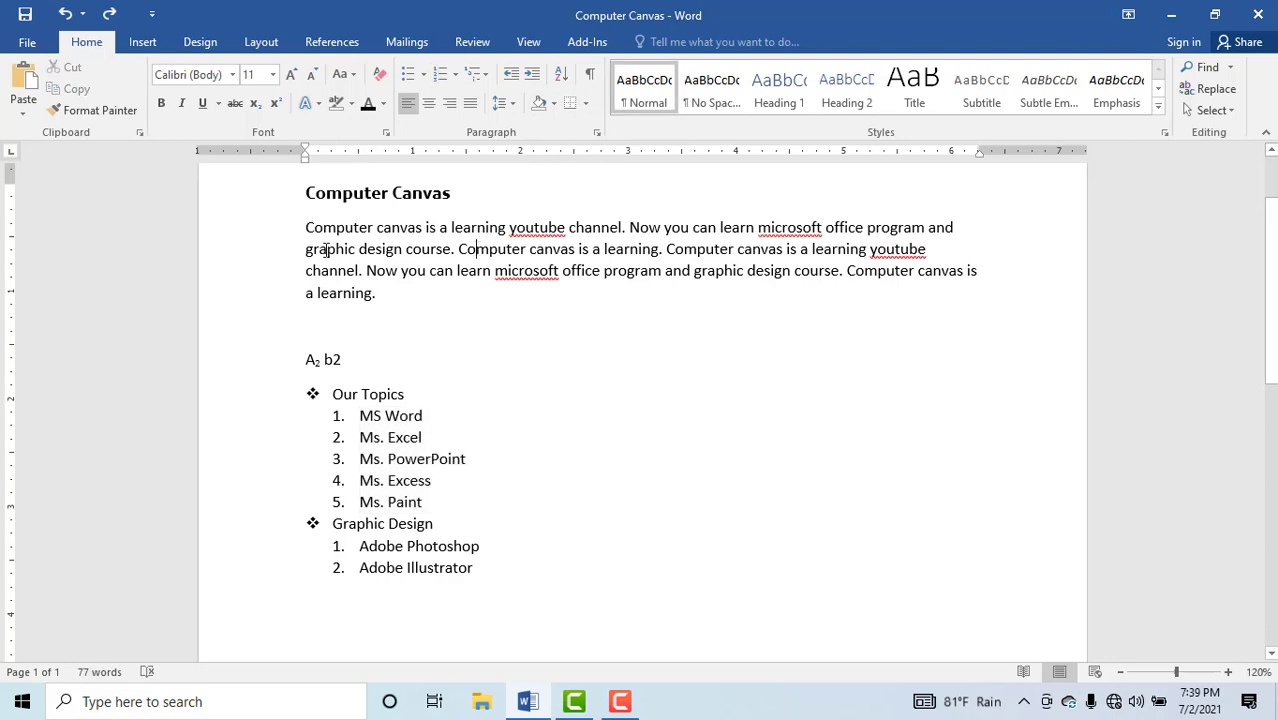
Step: Try paragraph shading colors on the second line of the introductory paragraph
mouse_move(305, 252)
left_mouse_down()
mouse_move(490, 275)
mouse_move(760, 230)
mouse_move(928, 250)
left_mouse_up()
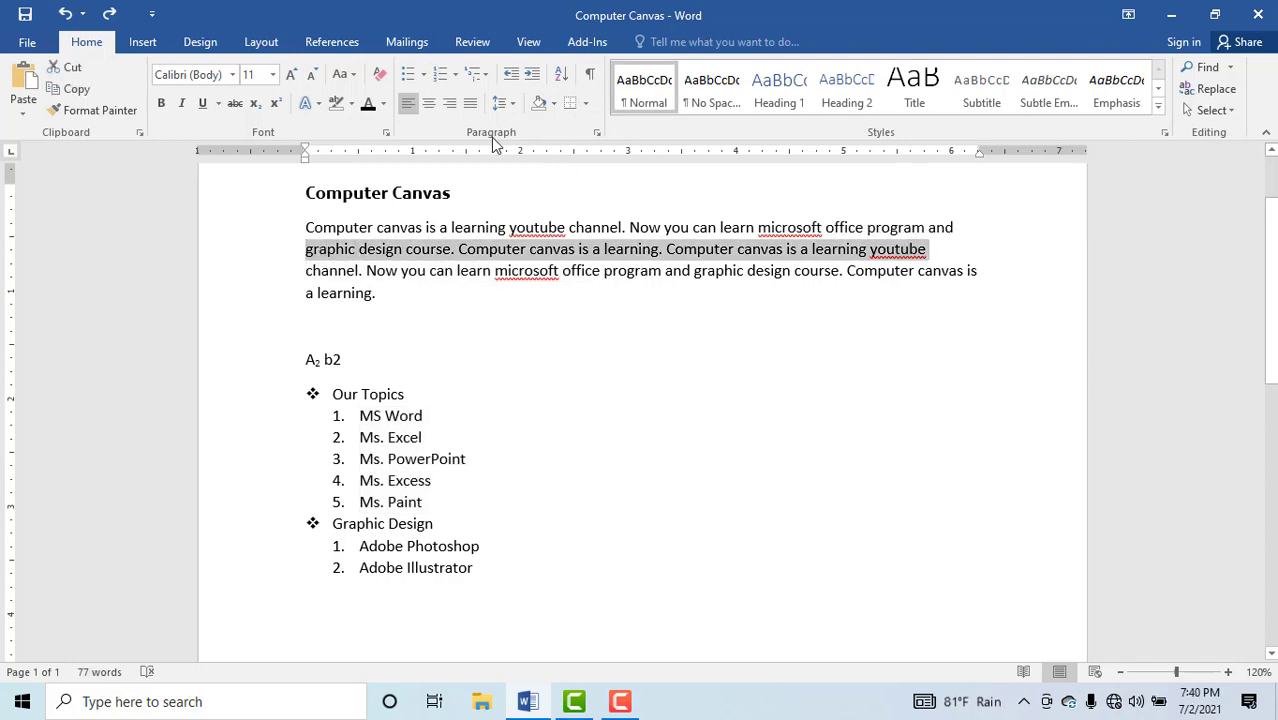
left_click(552, 104)
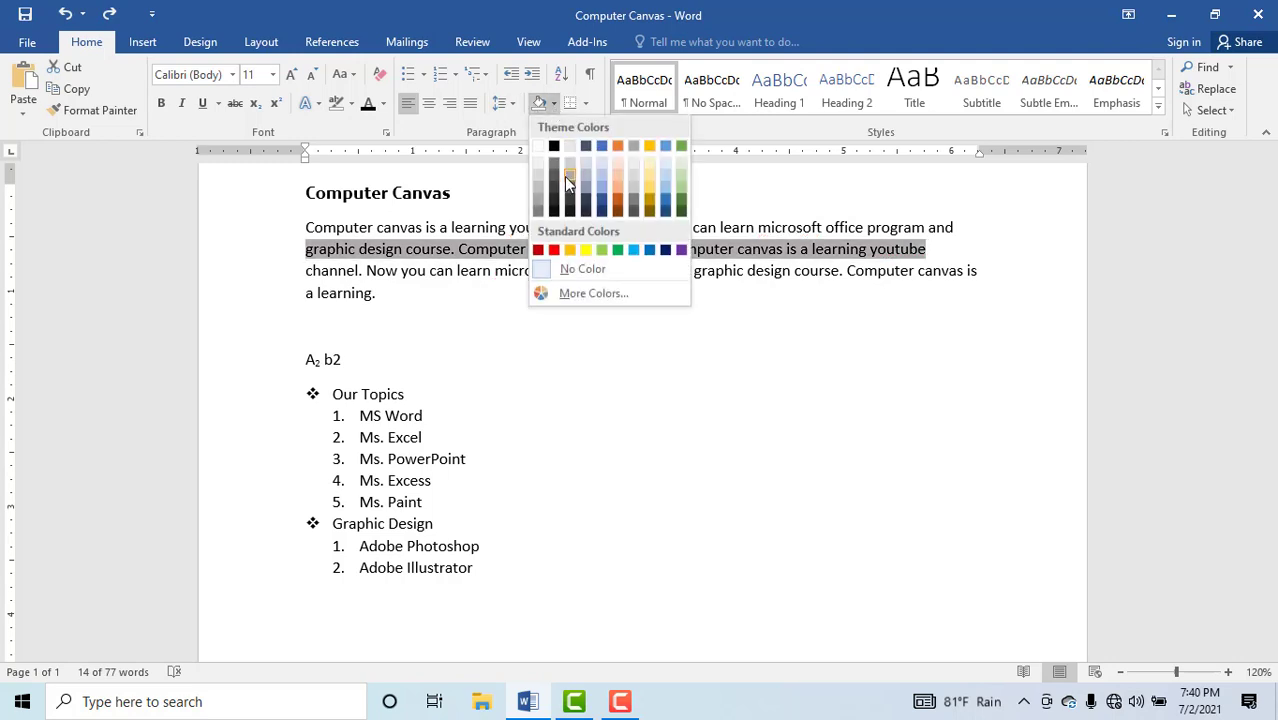
left_click(630, 249)
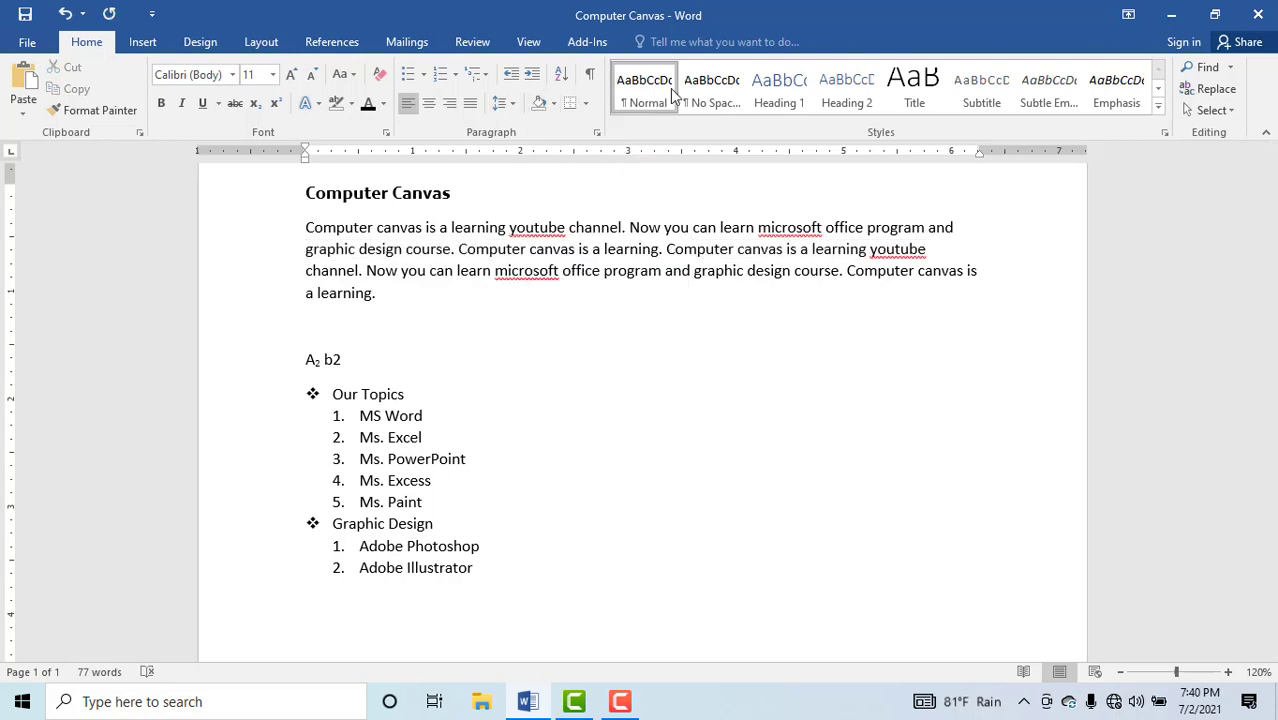
Step: Try the Normal and No Spacing styles on the "Ms. Excel" line, undoing the style change
left_click(712, 88)
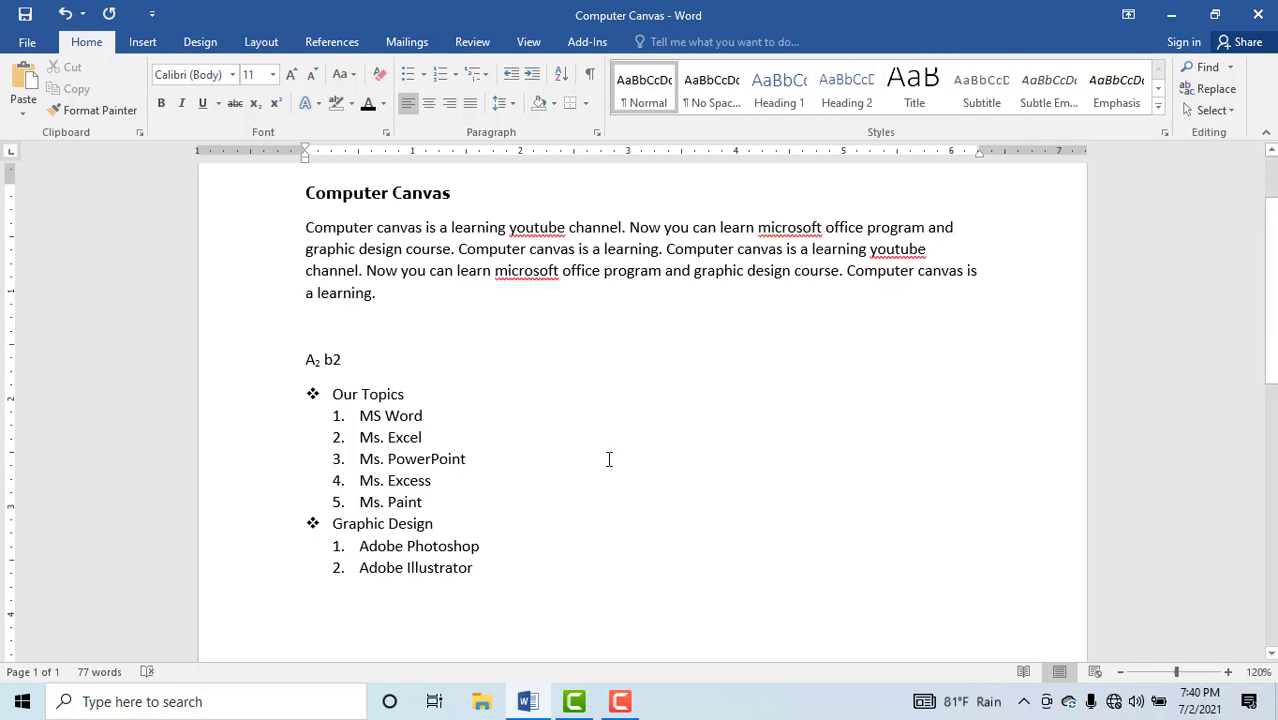
left_click(613, 434)
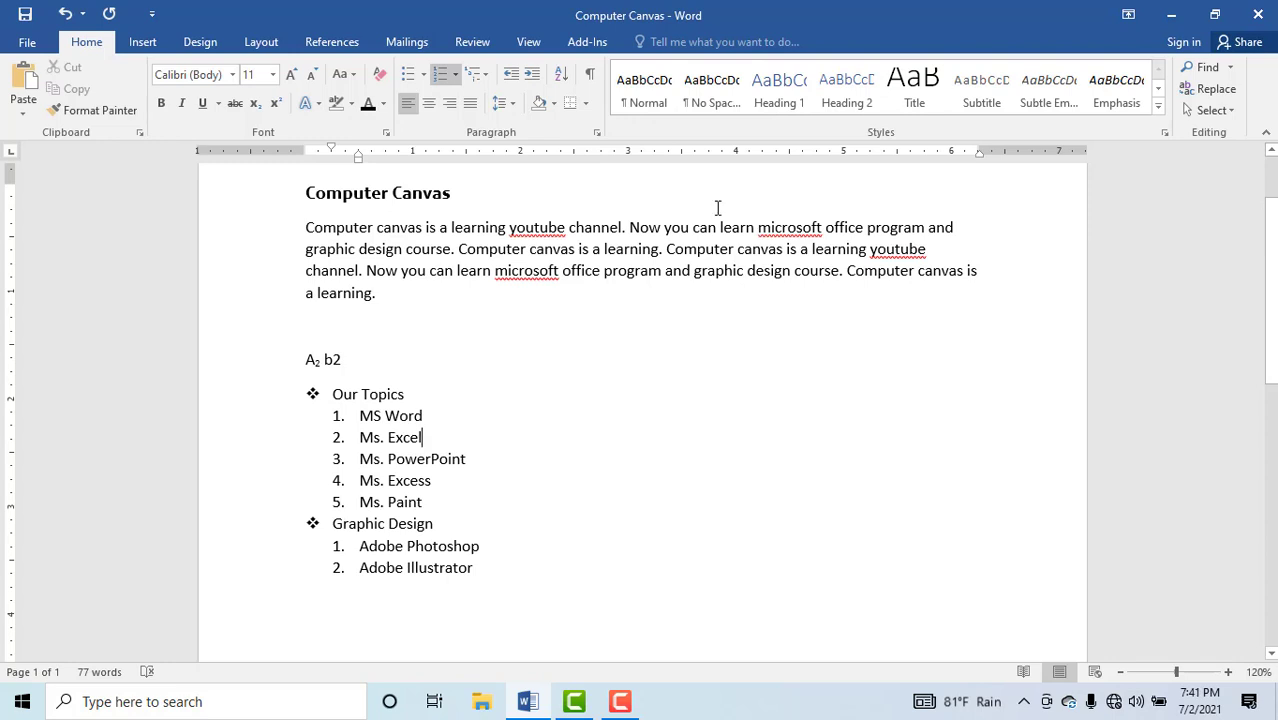
left_click(645, 107)
key("ctrl+z")
left_click(649, 108)
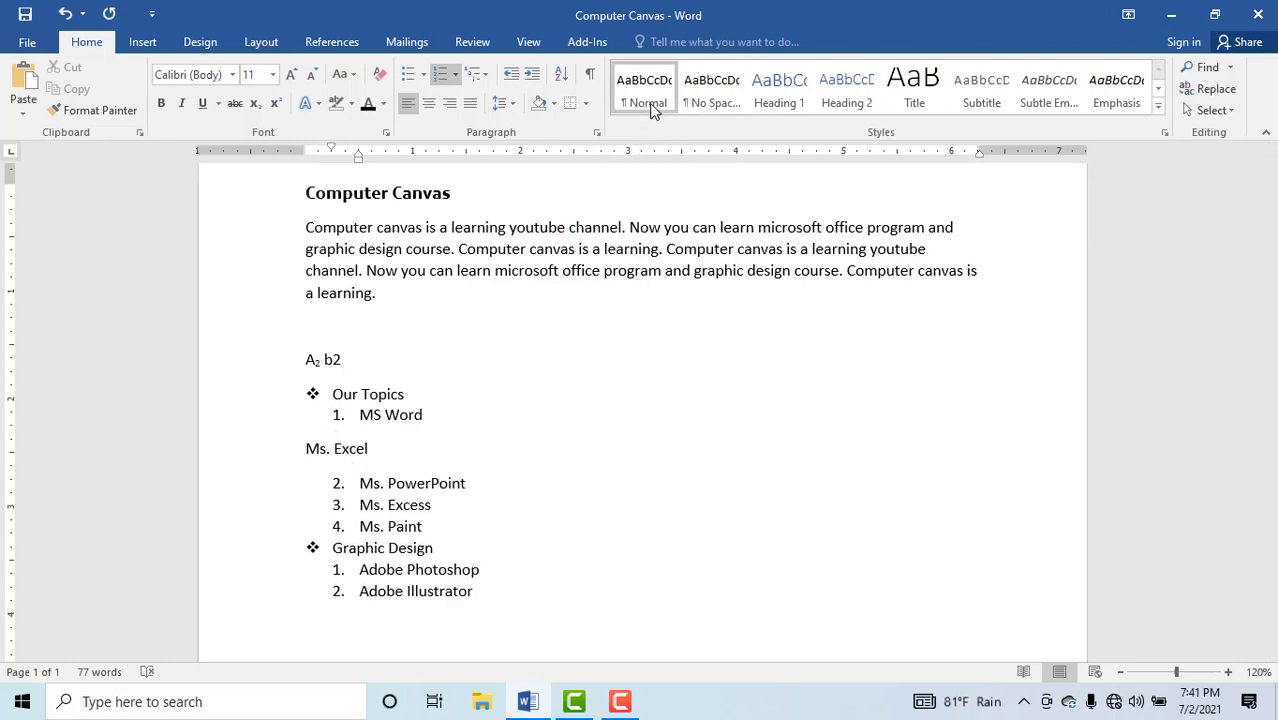
left_click(707, 96)
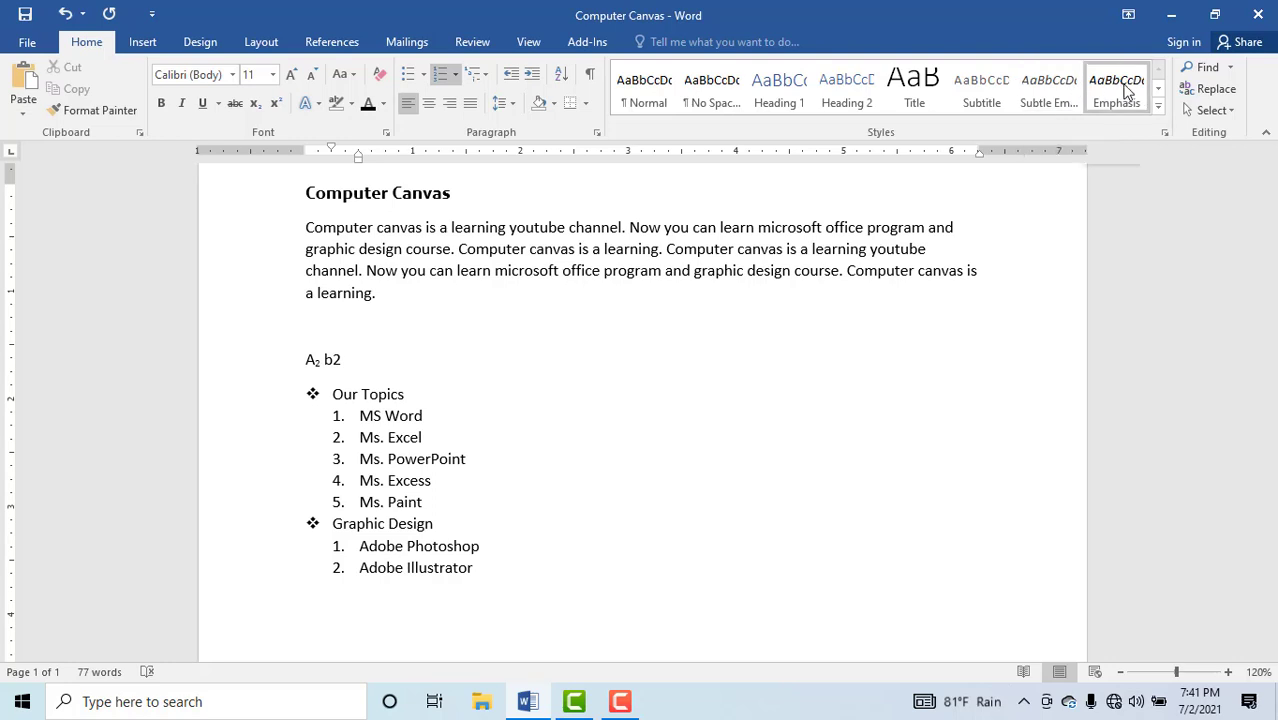
left_click(932, 249)
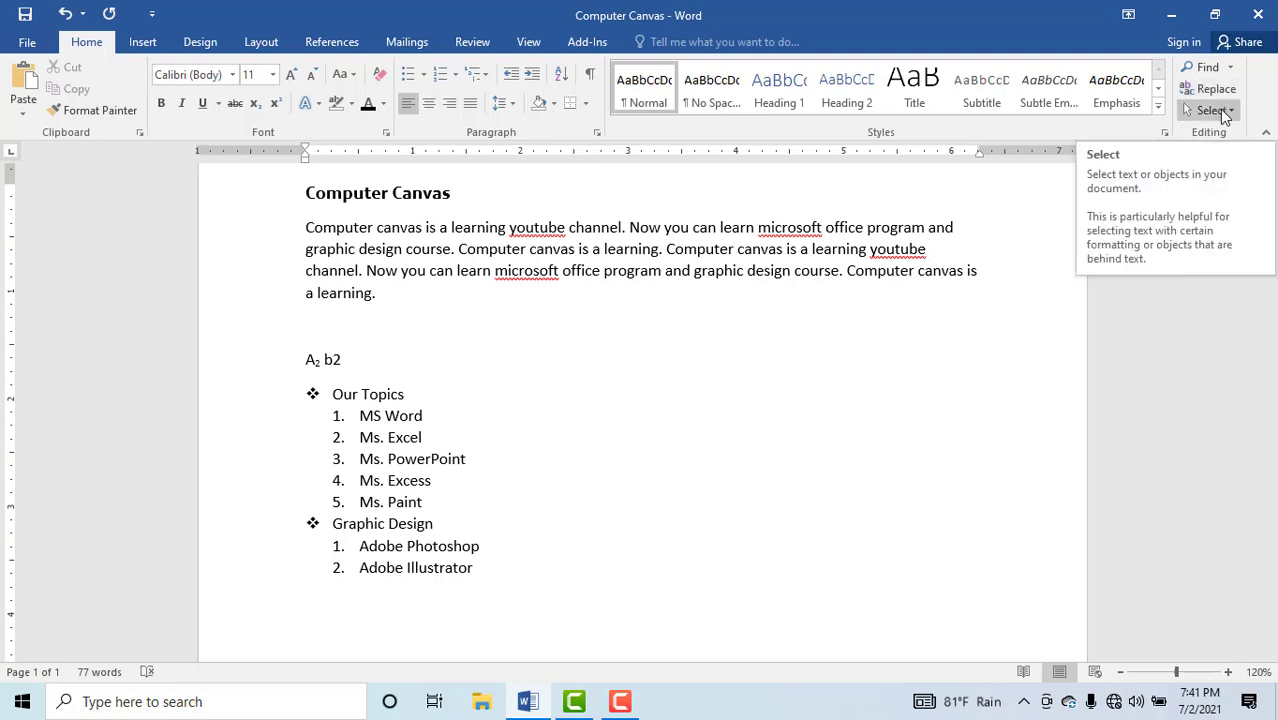
Step: Select all the text in the document, review the selection options again, and clear the selection
left_click(1219, 110)
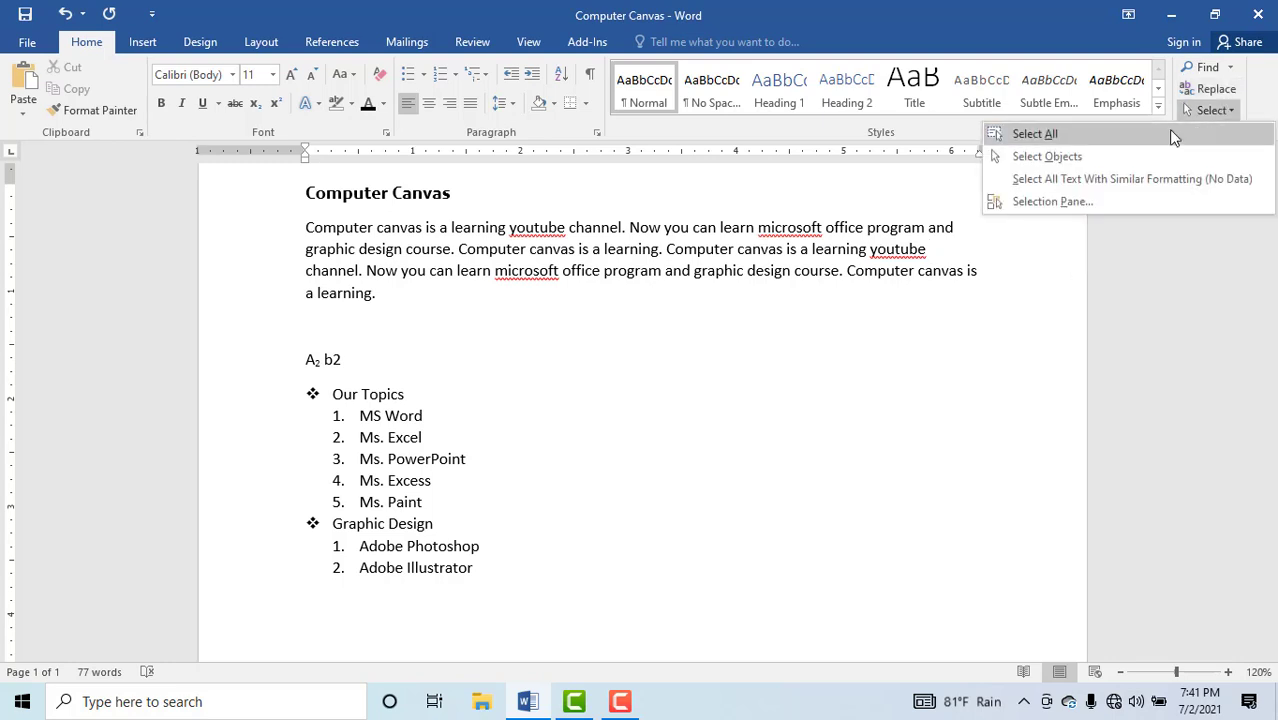
left_click(1090, 140)
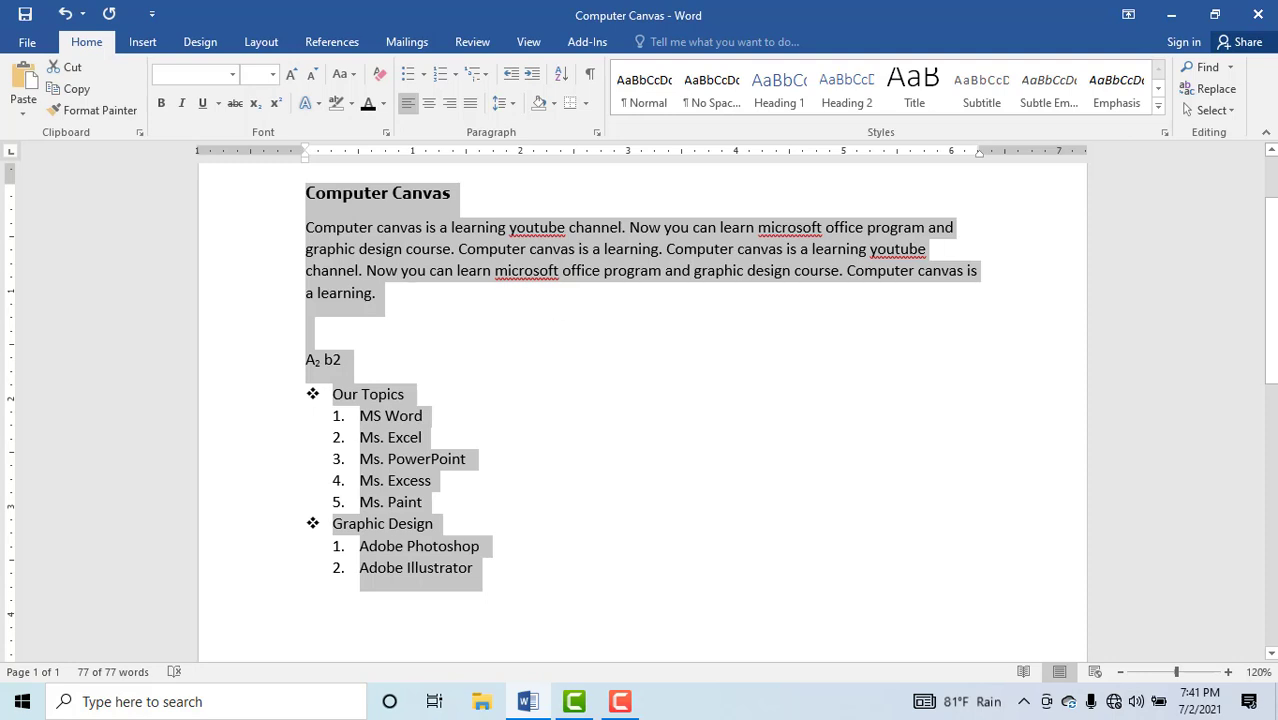
left_click(1222, 113)
left_click(702, 304)
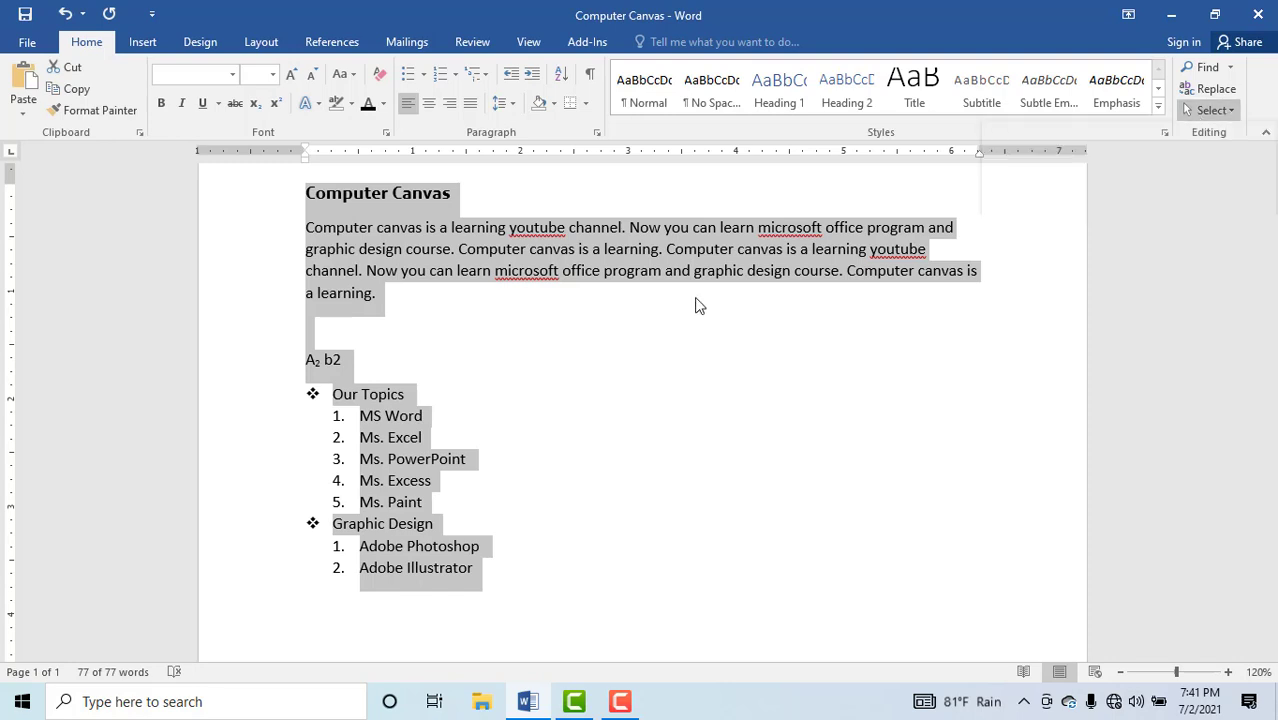
left_click(739, 262)
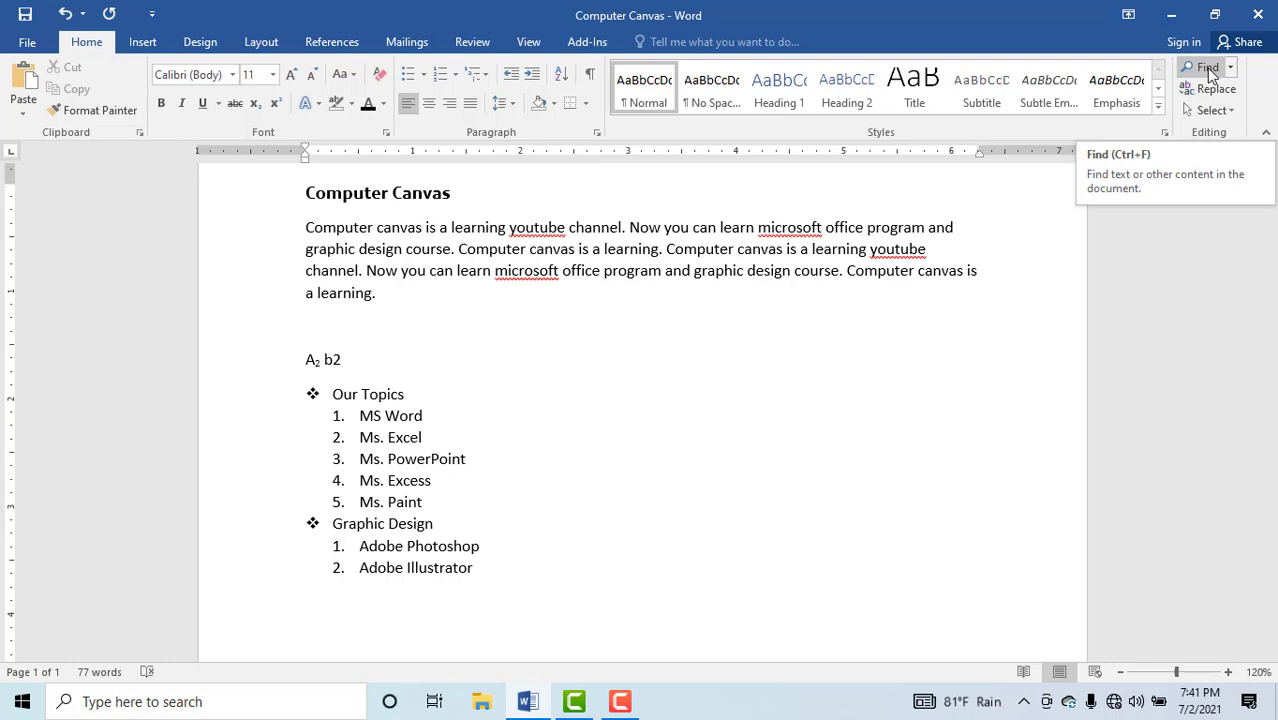
Step: Search the document for "is", and close the search results
left_click(1208, 70)
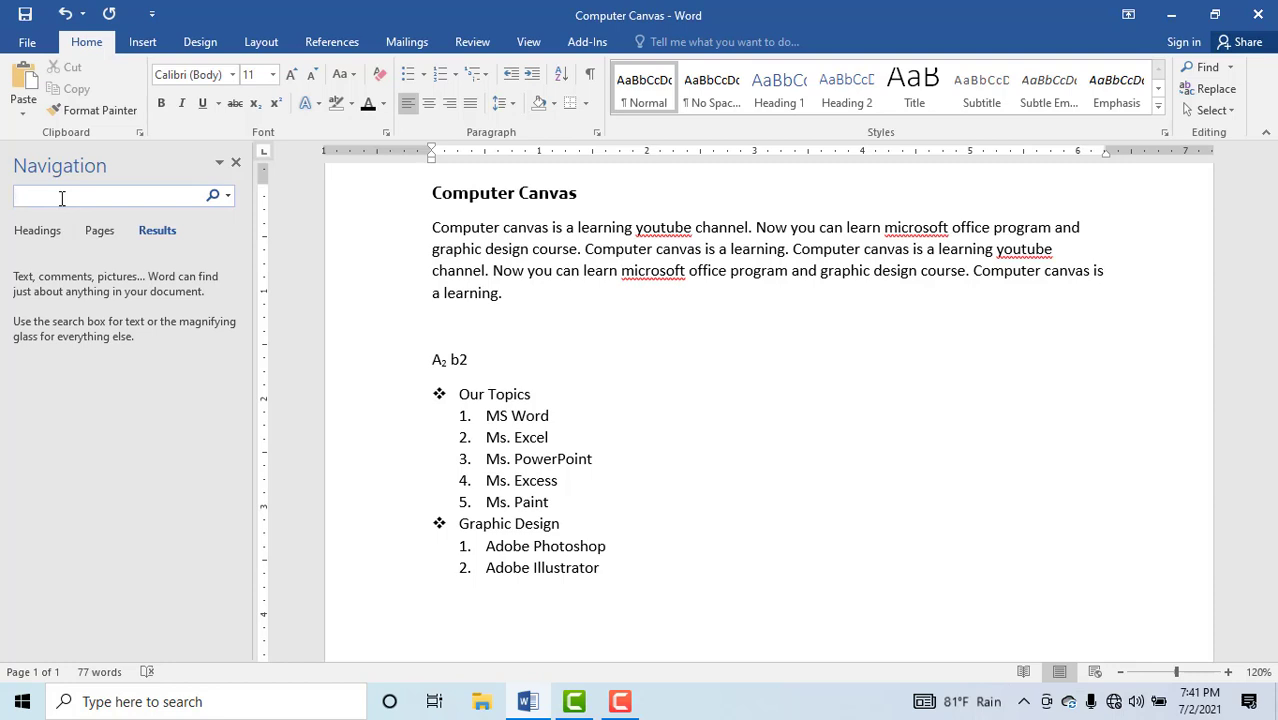
type("is")
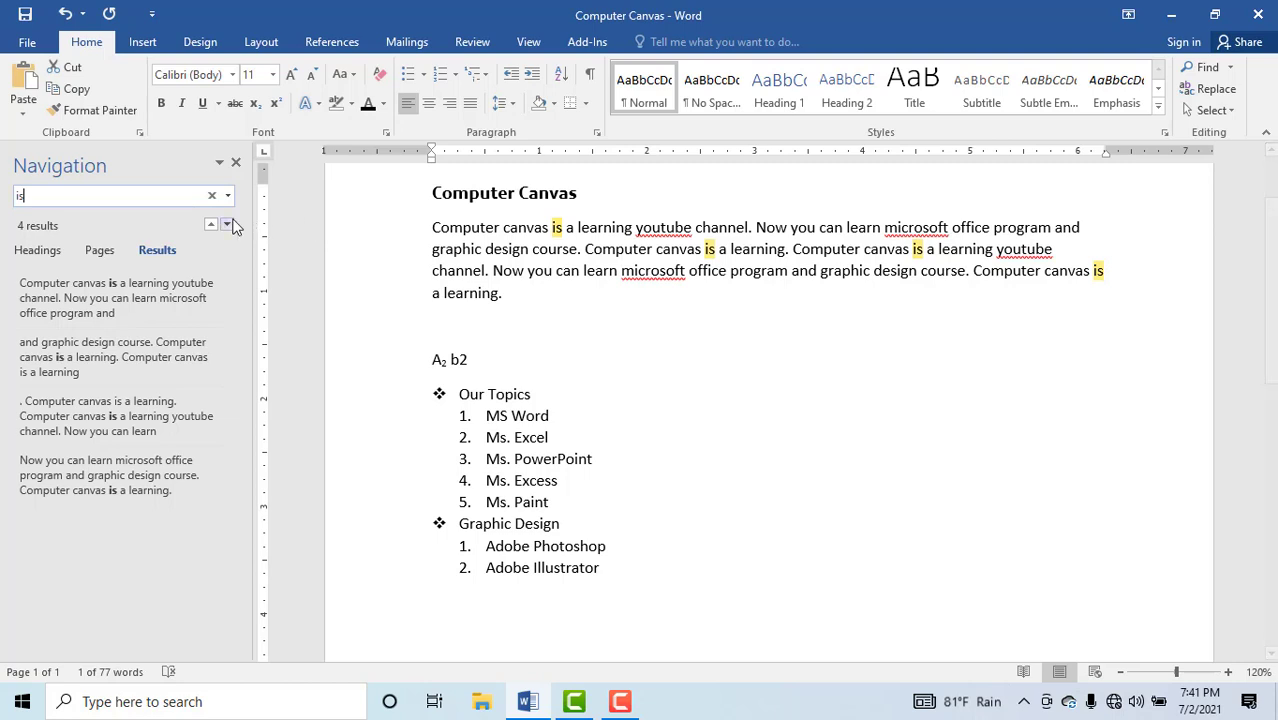
left_click(235, 165)
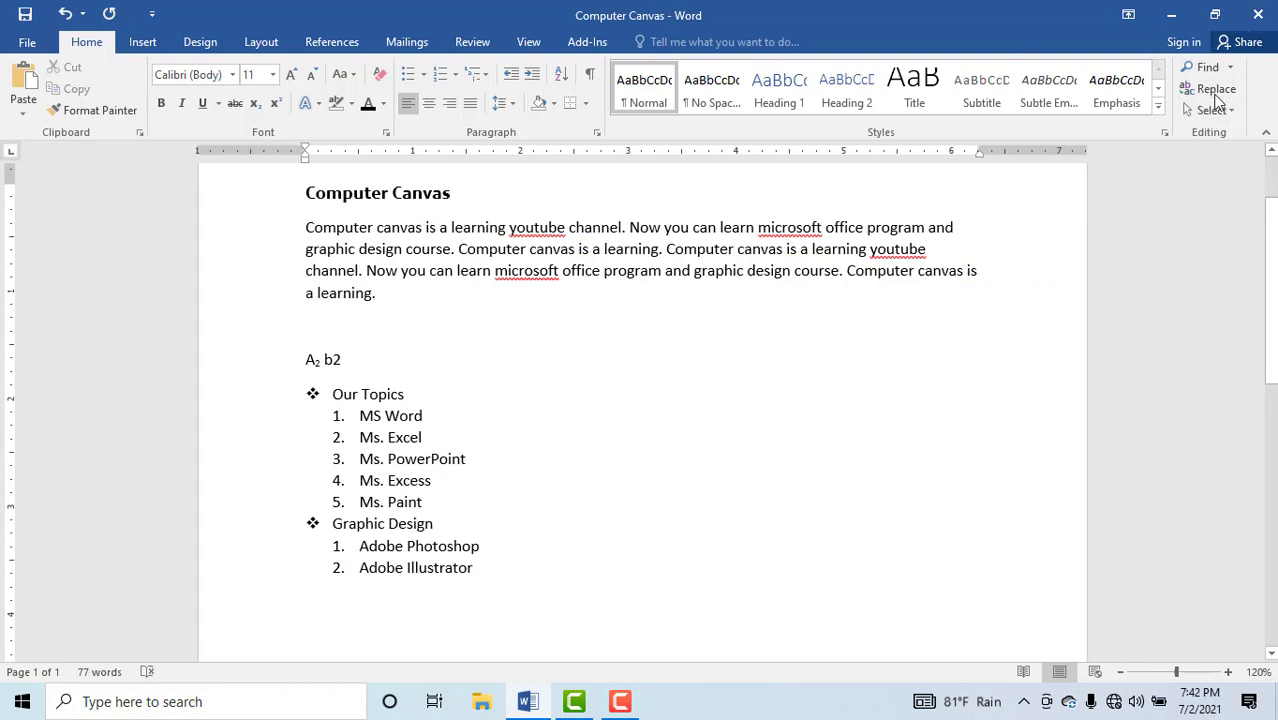
Step: Set up a find-and-replace that looks for "Our" and replaces it with "Your"
left_click(1217, 98)
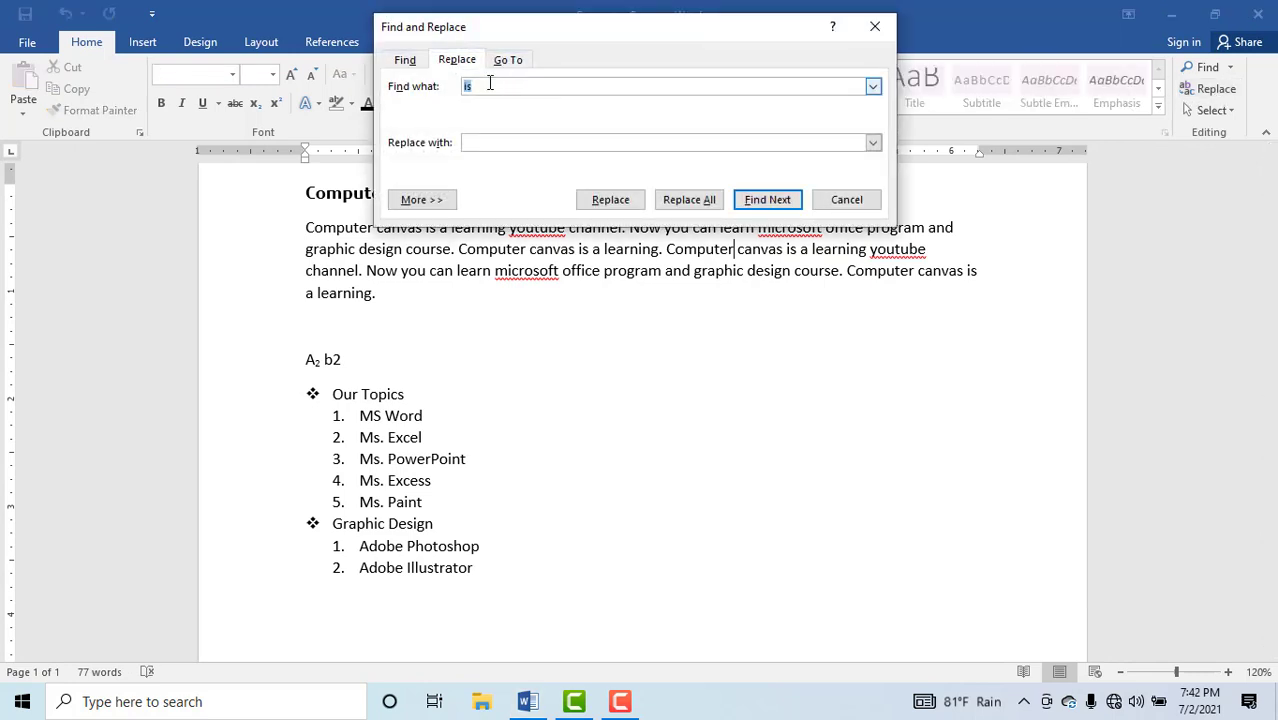
key("BackSpace")
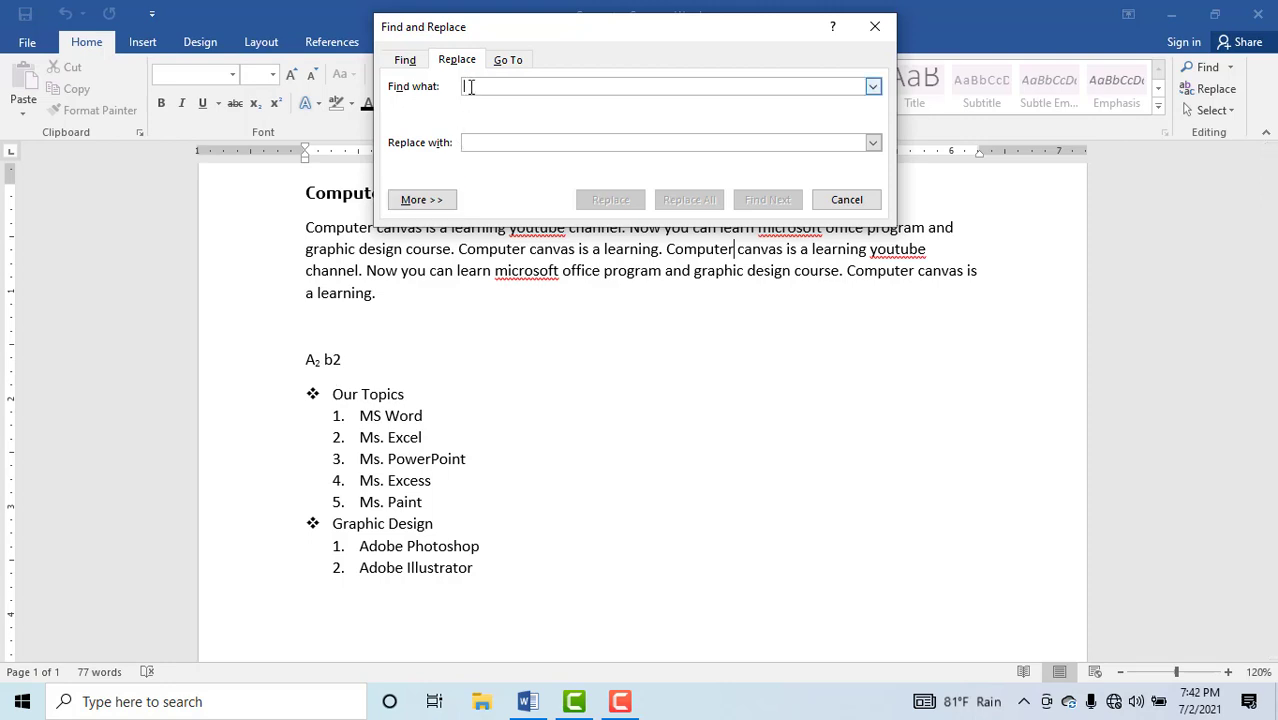
type("Our")
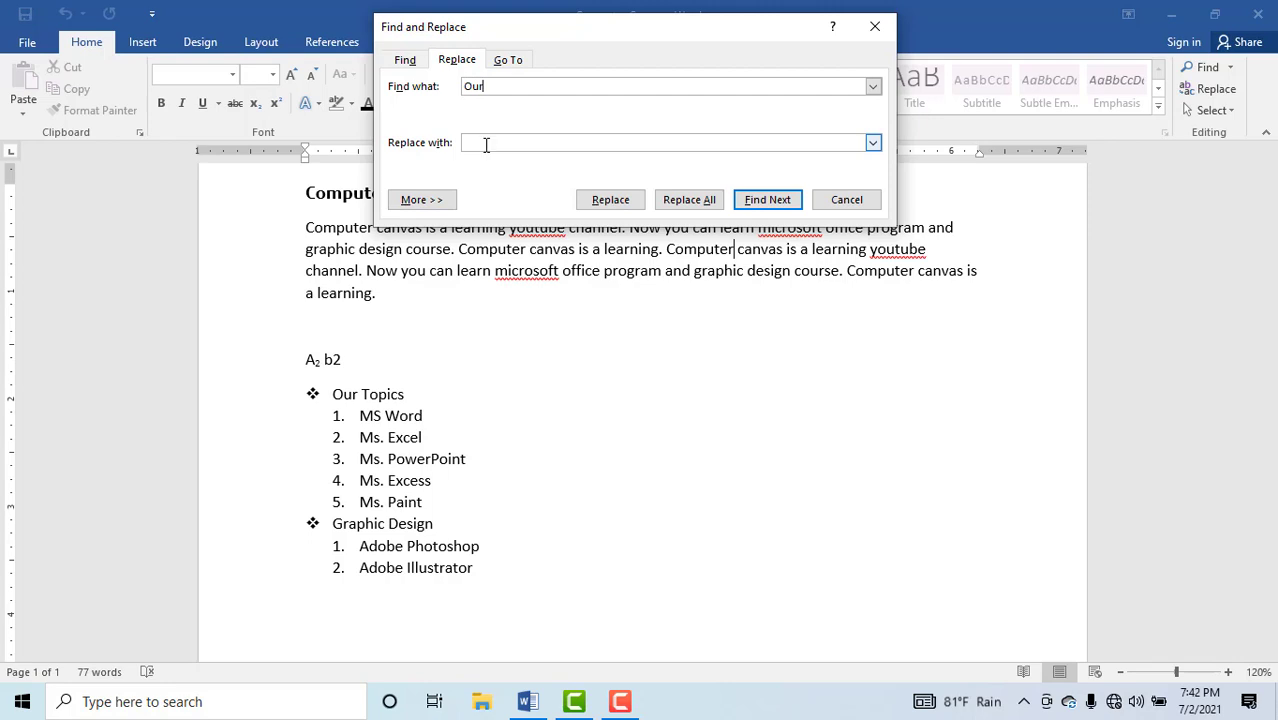
type("Your")
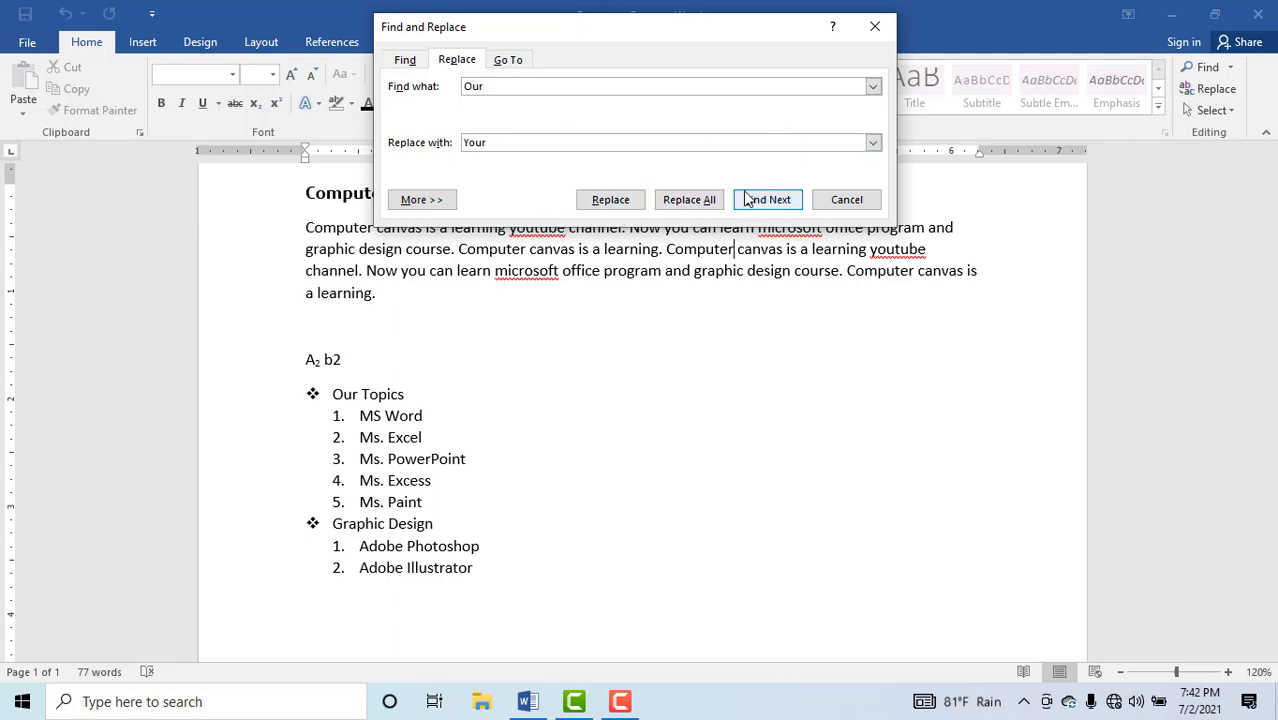
Step: Step through every match of "Our" until the whole document has been searched
left_click(797, 201)
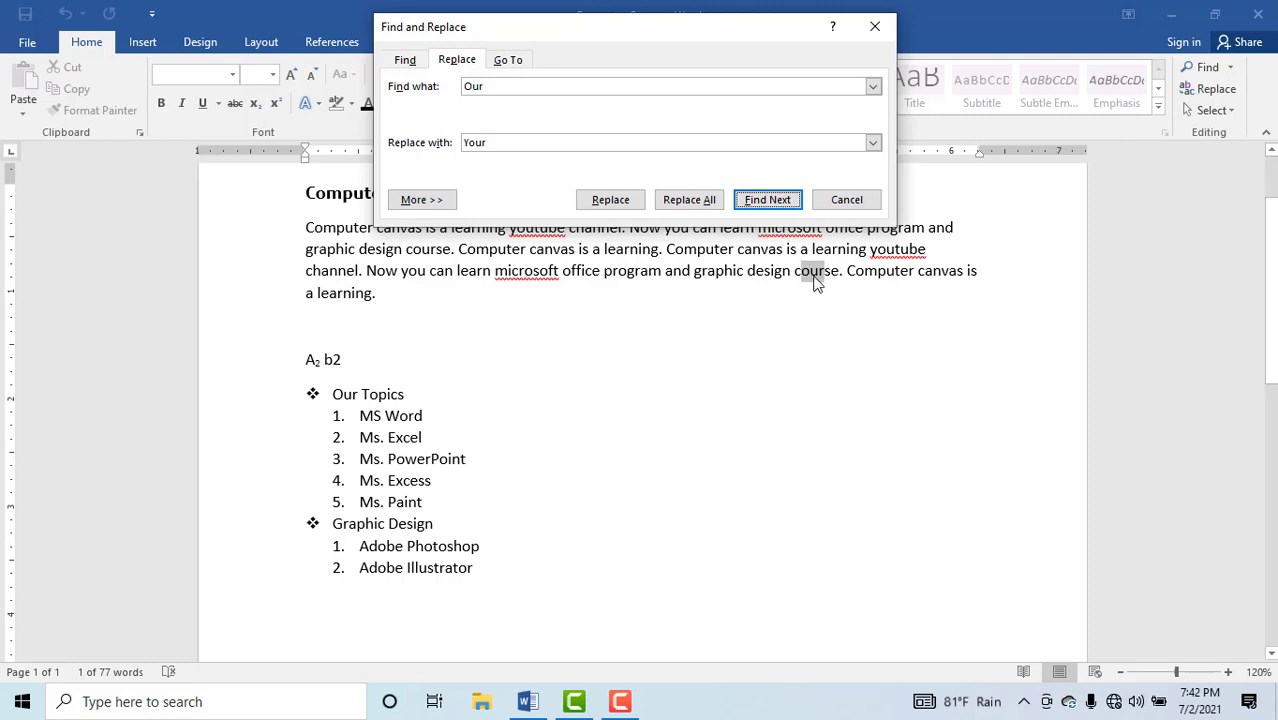
left_click(767, 200)
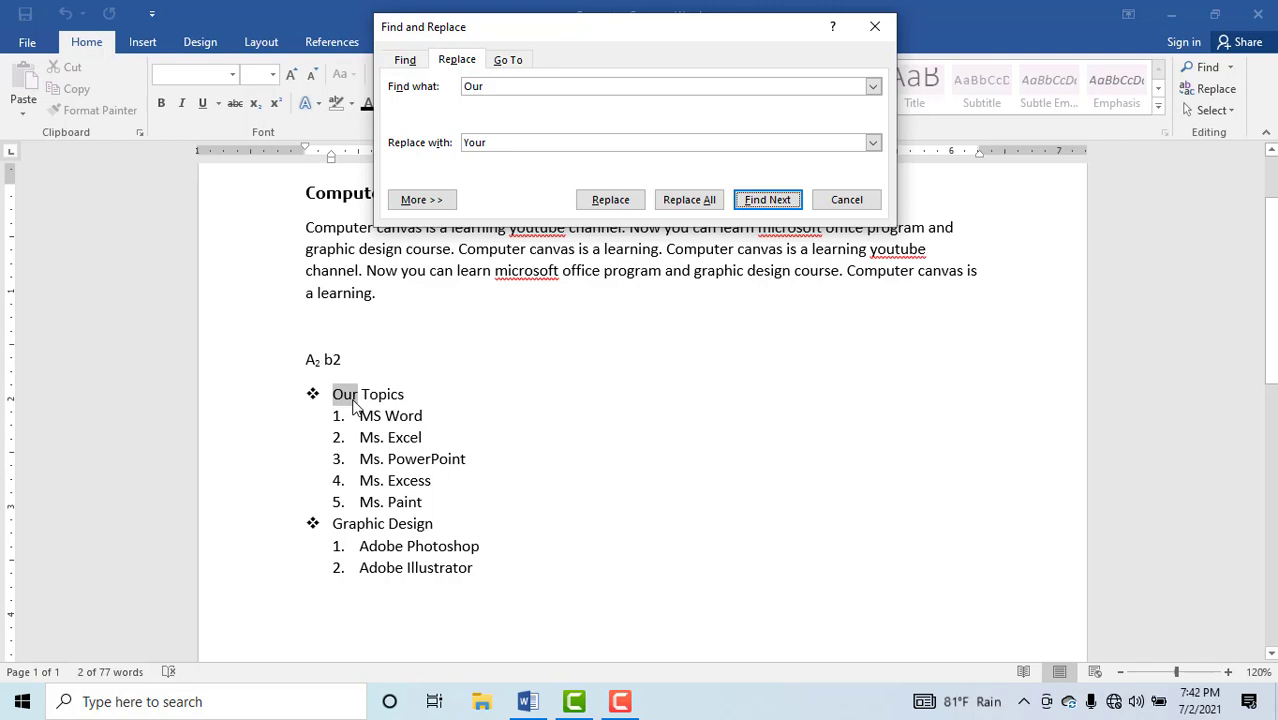
left_click(767, 200)
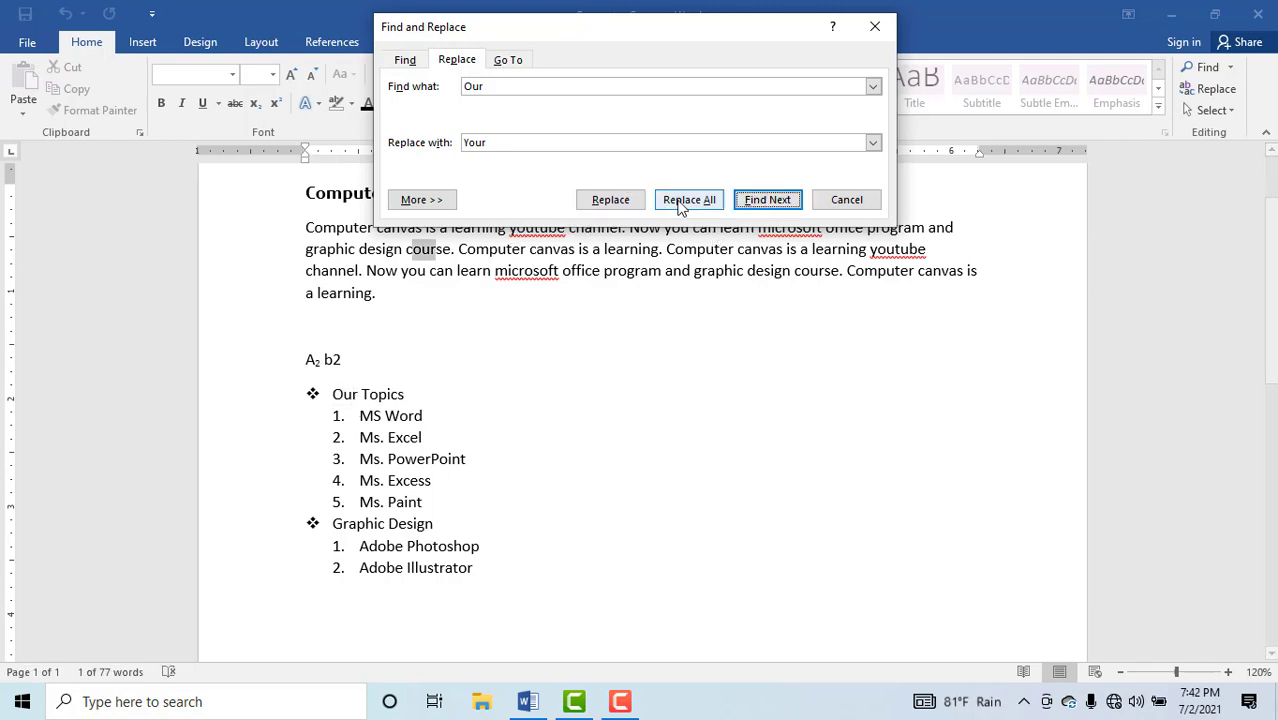
left_click(767, 200)
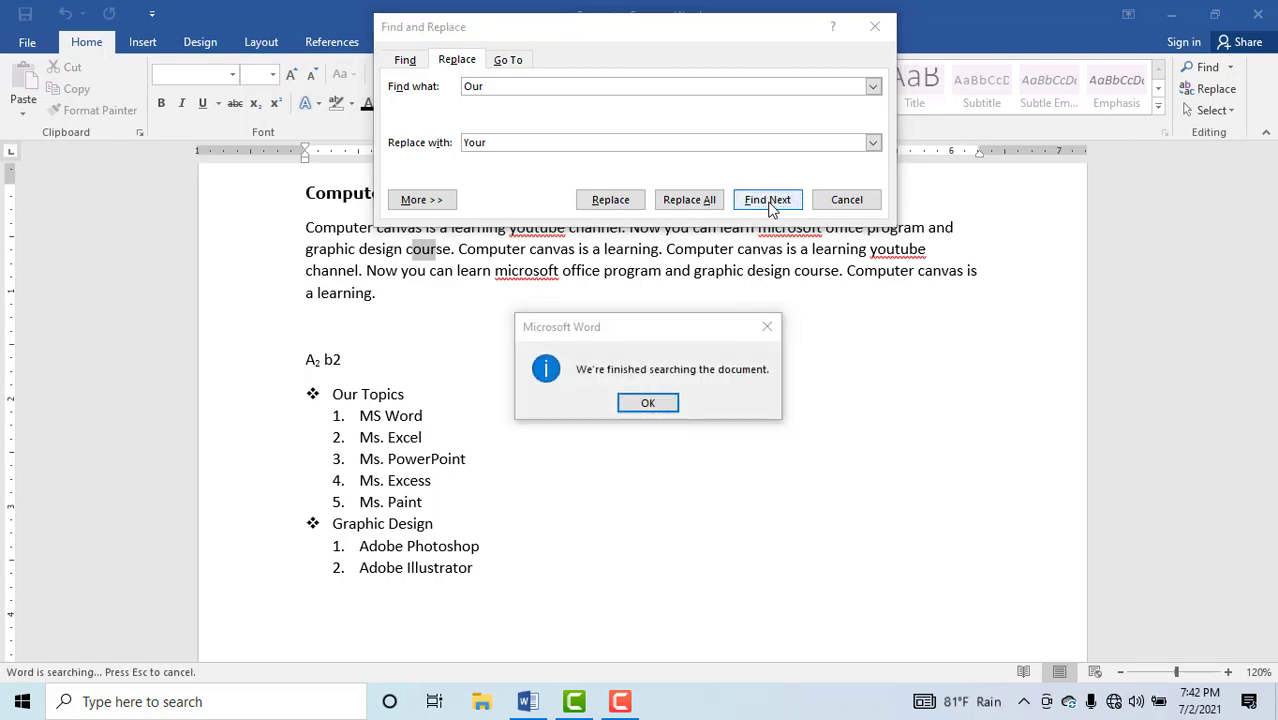
left_click(645, 404)
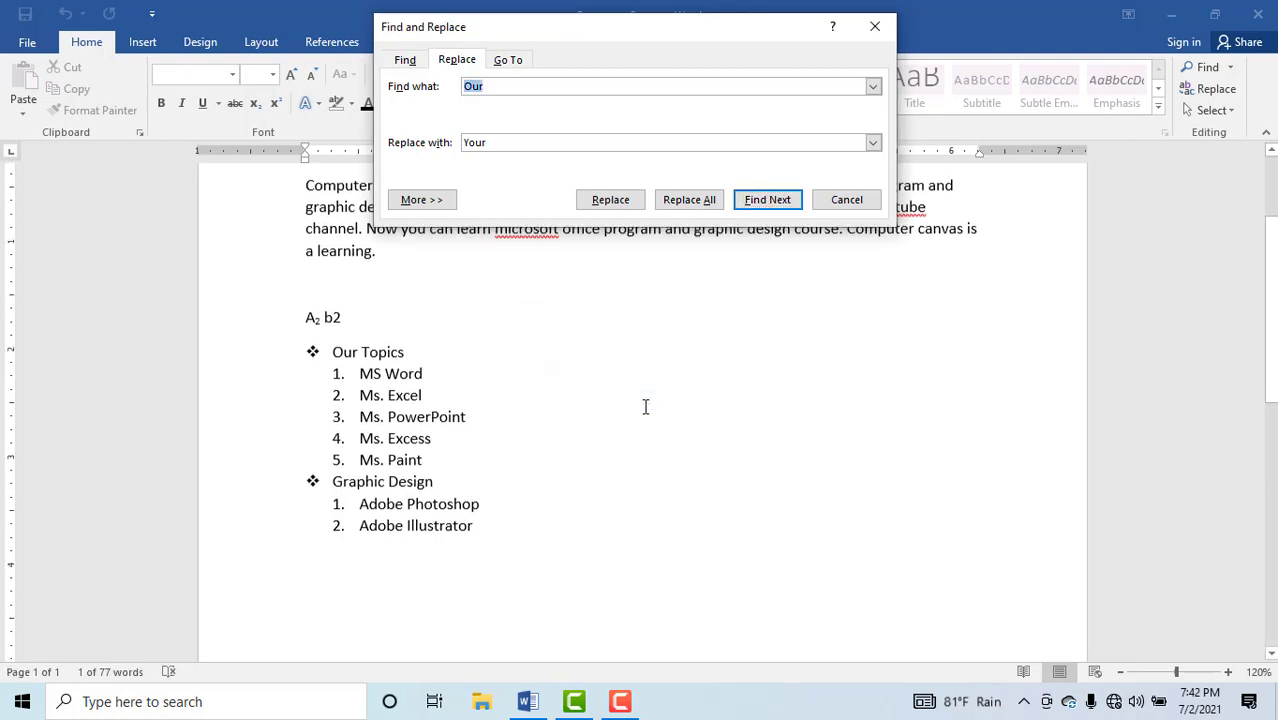
Step: Find the "Our" in the "Our Topics" line, replace only that match with "Your", and finish replacing
left_click(770, 206)
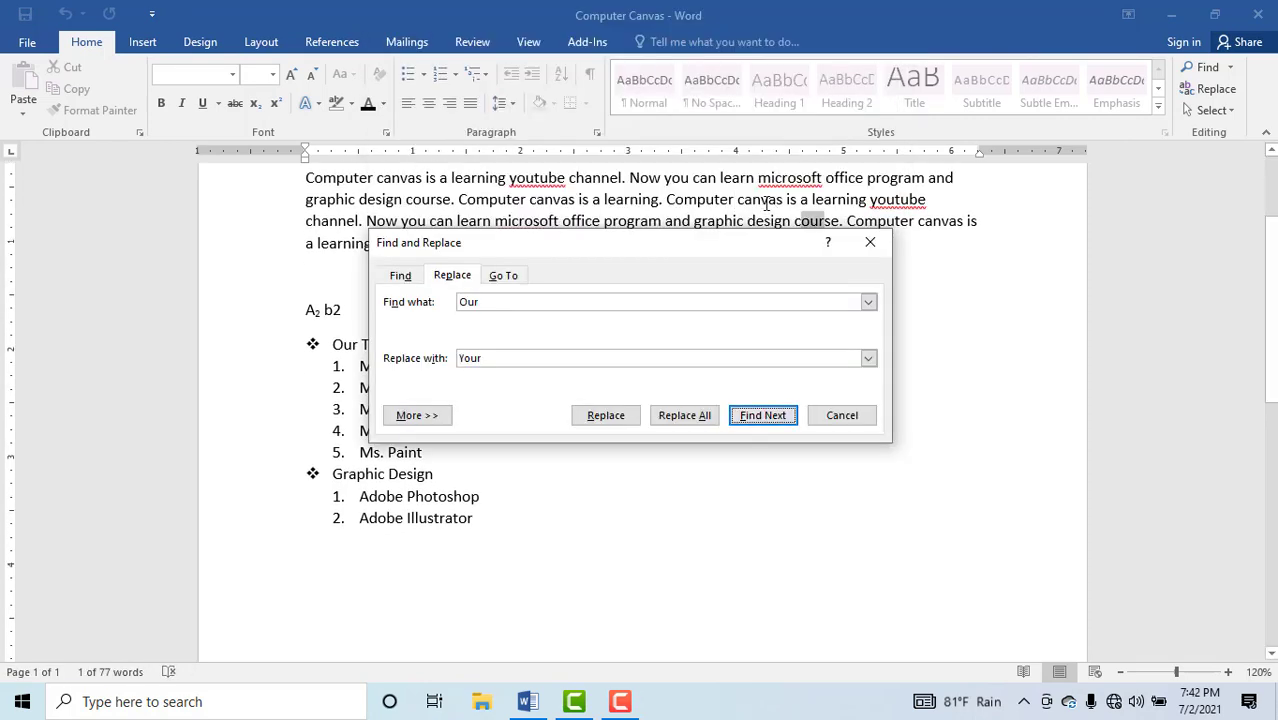
left_click(763, 415)
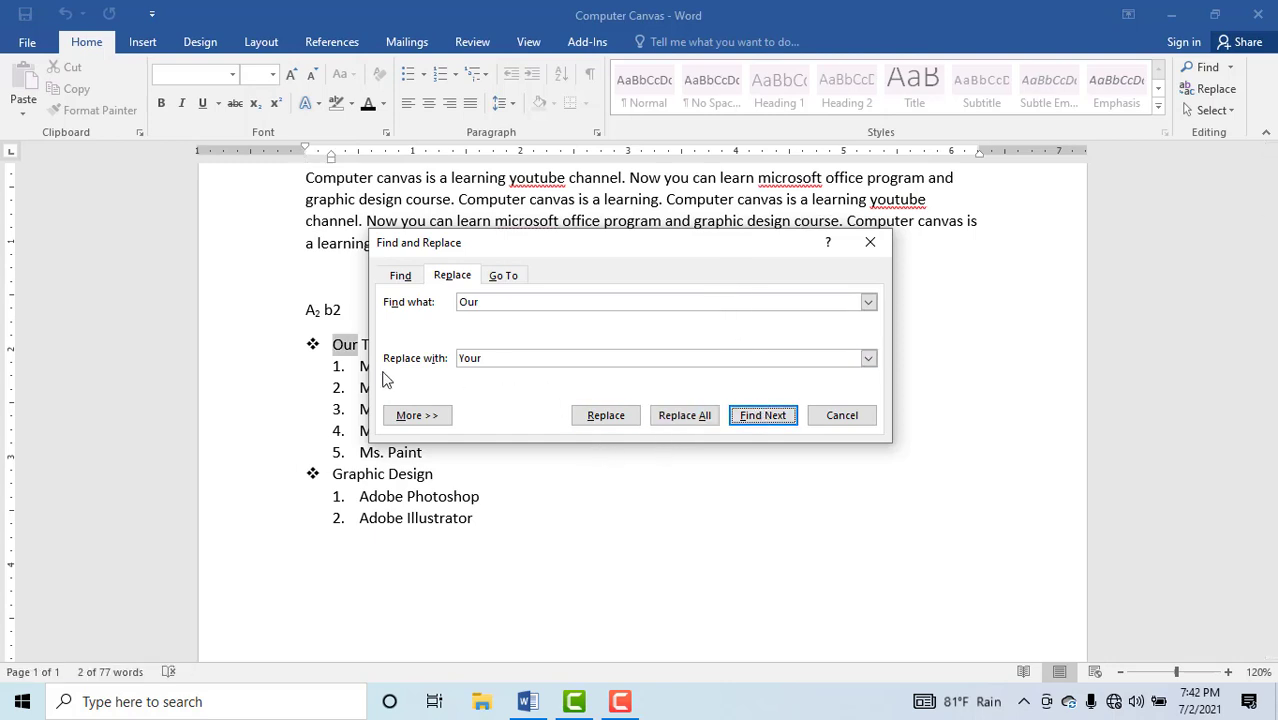
left_click(620, 415)
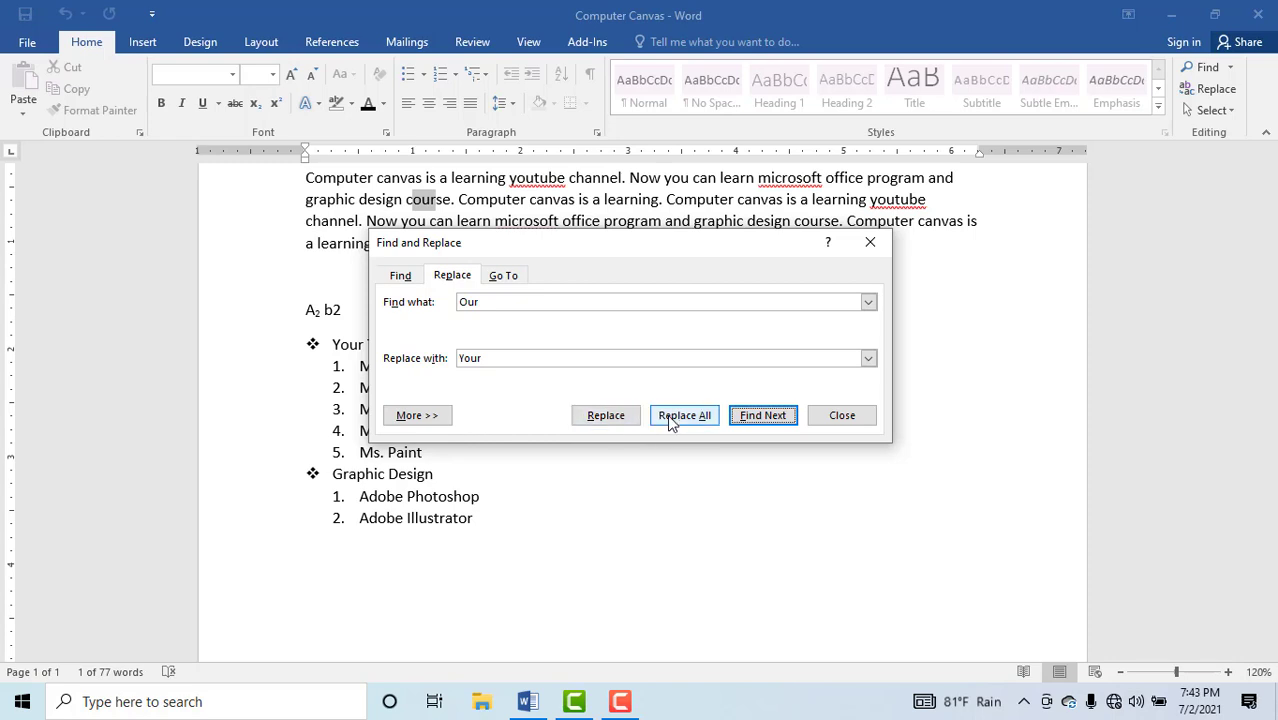
left_click(830, 415)
scroll(750, 371, "up", 2)
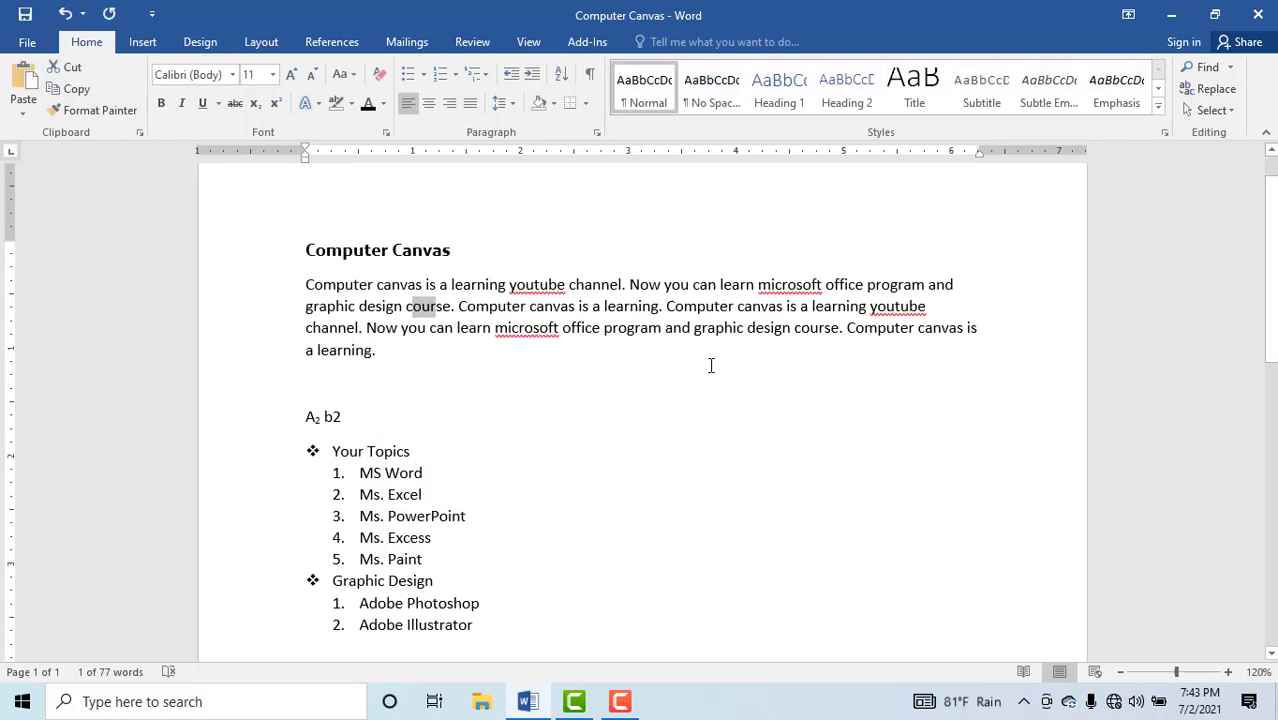
left_click(711, 365)
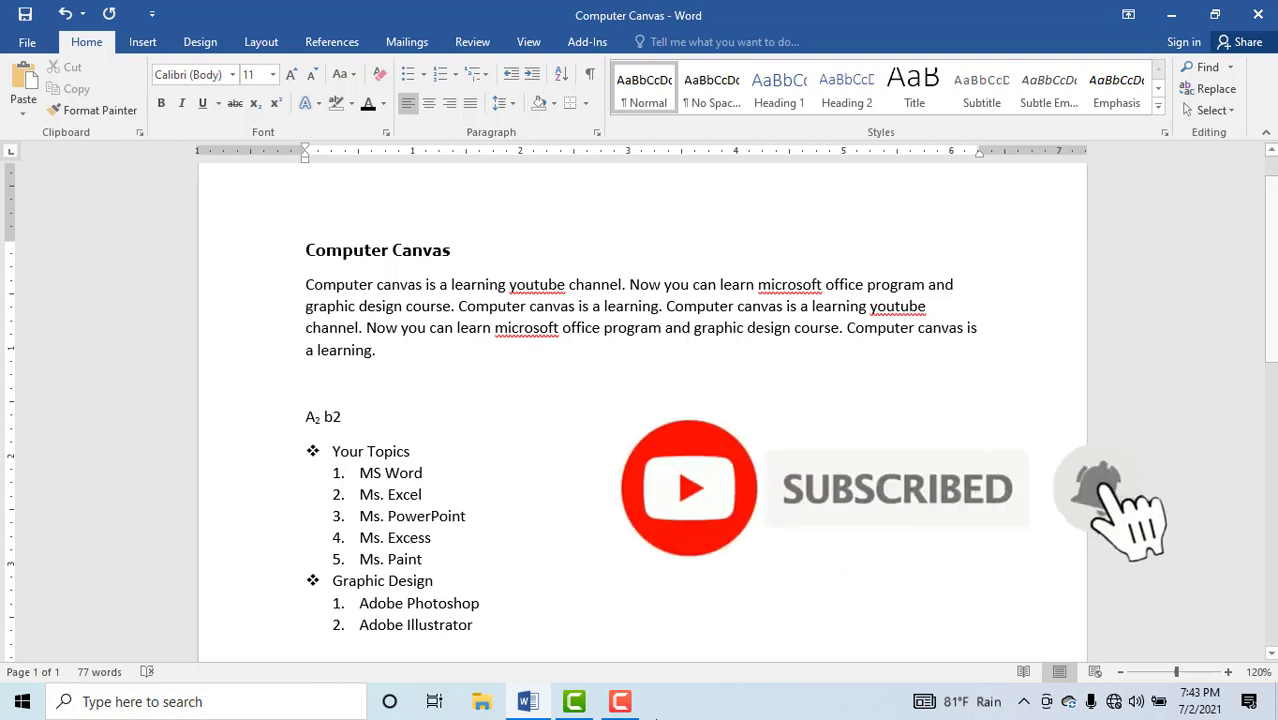
mouse_move(620, 703)
left_click(638, 630)
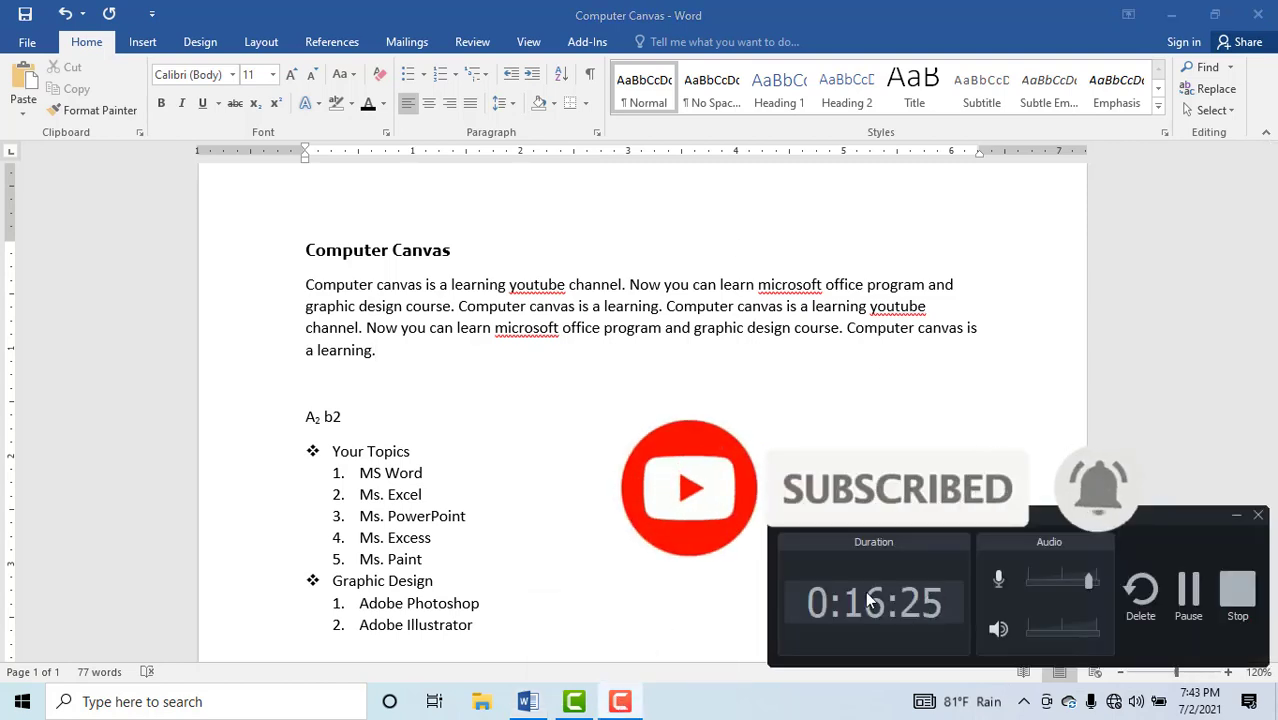